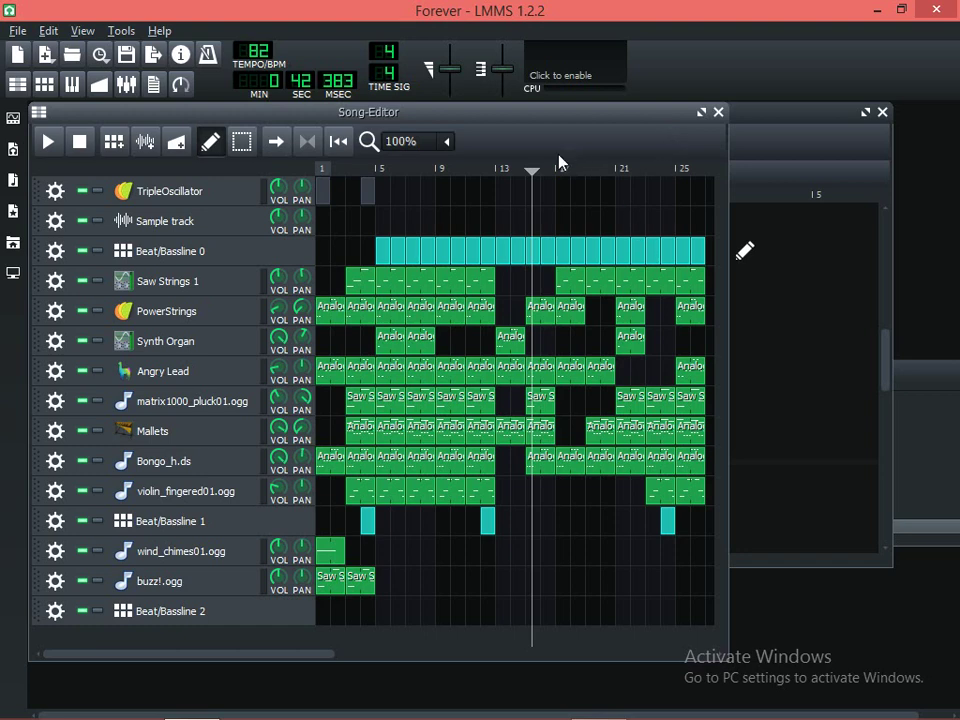
Play the Forever song from its beginning, widening the Song-Editor during playback, and stop it
mouse_move(531, 176)
left_mouse_down()
mouse_move(349, 208)
mouse_move(42, 127)
left_mouse_up()
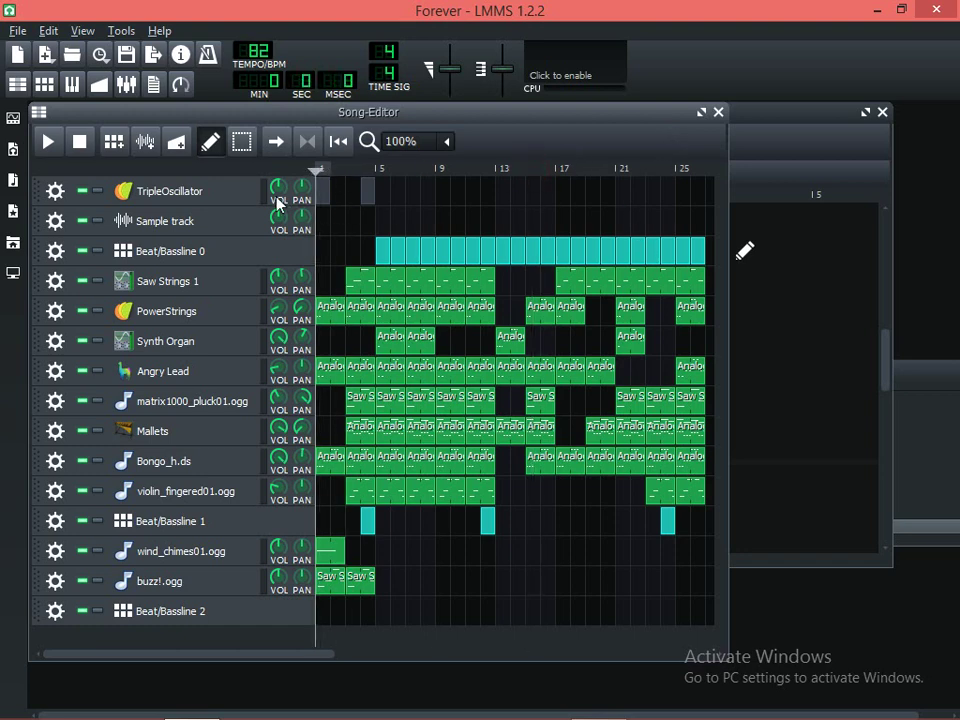
left_click(47, 141)
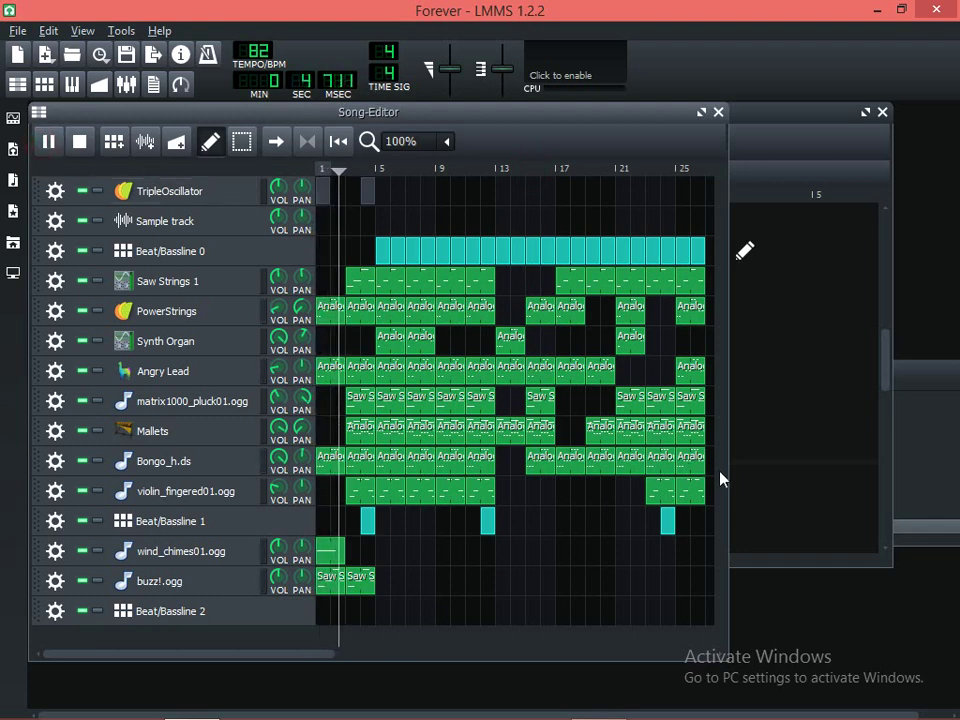
left_click_drag(724, 480, 772, 490)
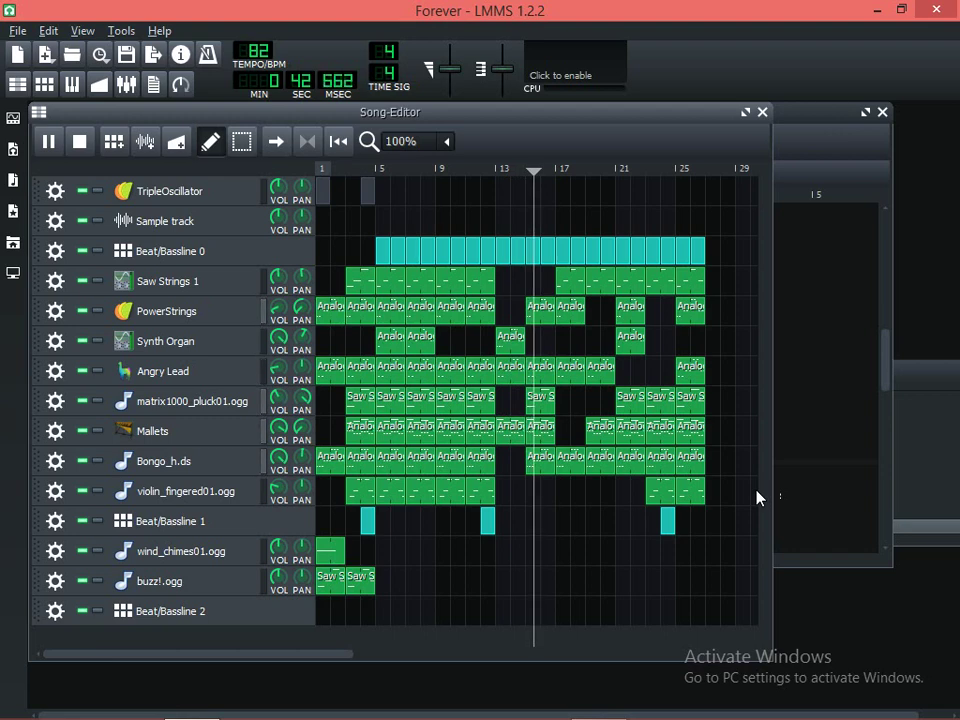
key("space")
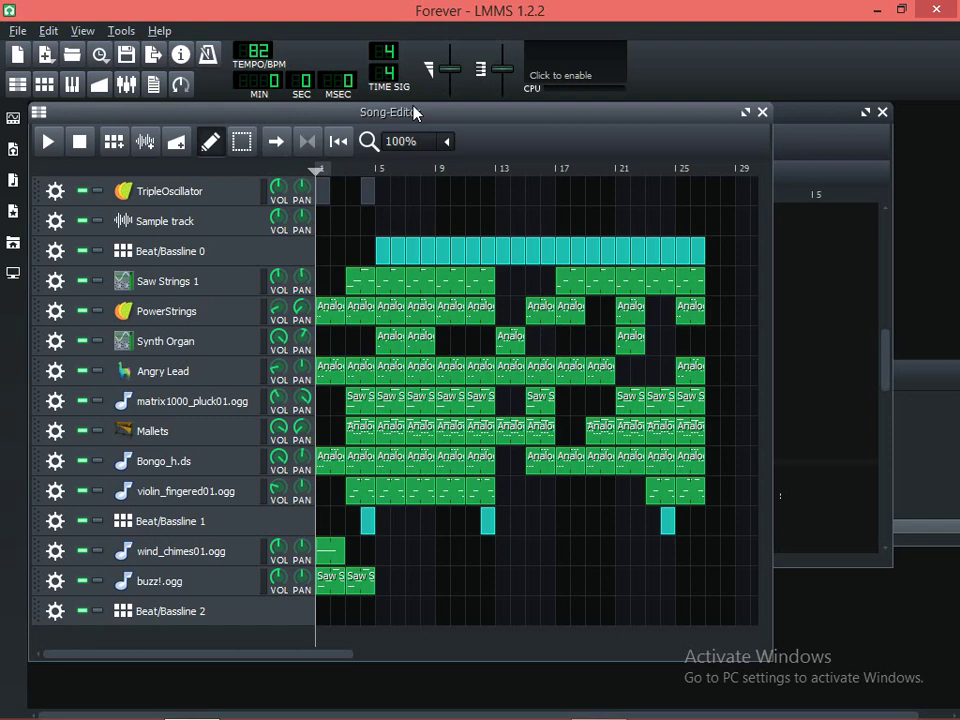
Open the Beat+Bassline Editor, preview the Beat/Bassline 1 pattern and close the editor
left_click(46, 84)
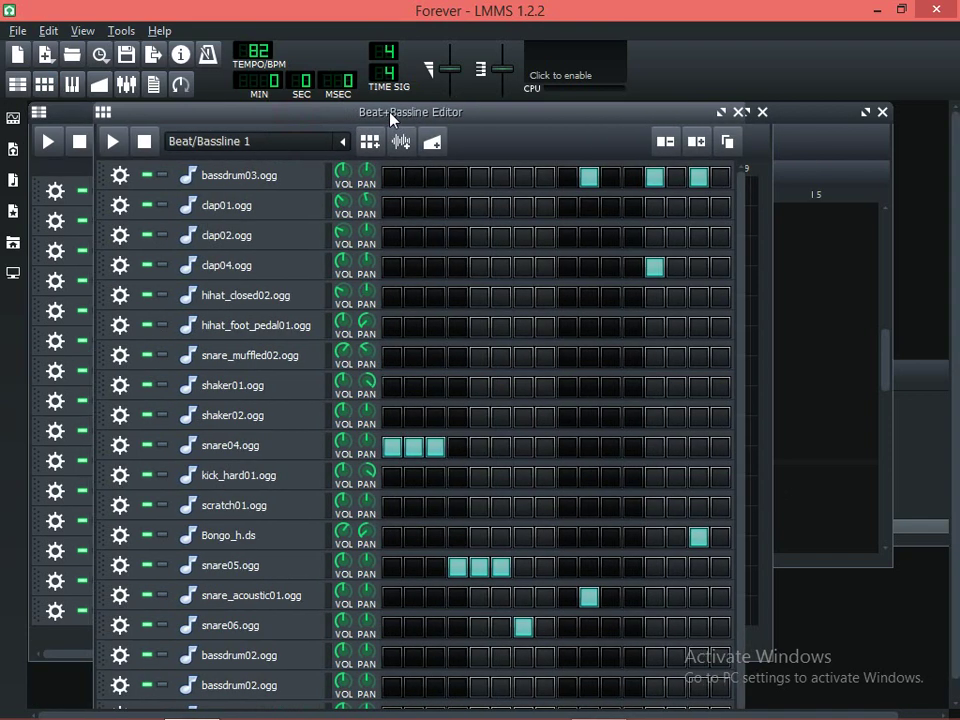
left_click_drag(297, 113, 391, 110)
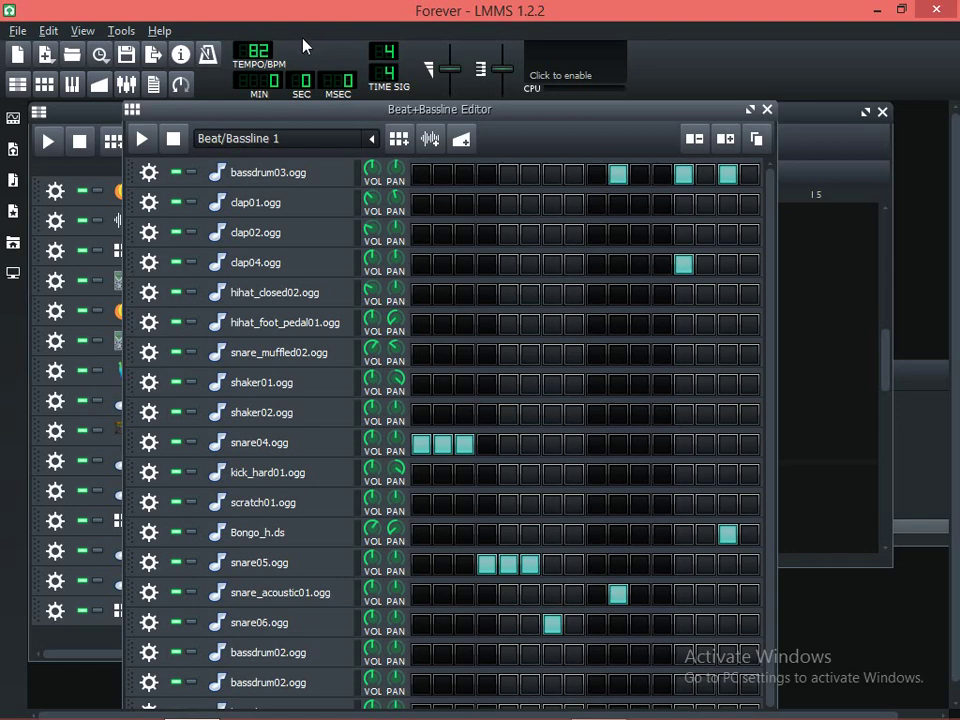
left_click(143, 138)
key("space")
left_click(766, 109)
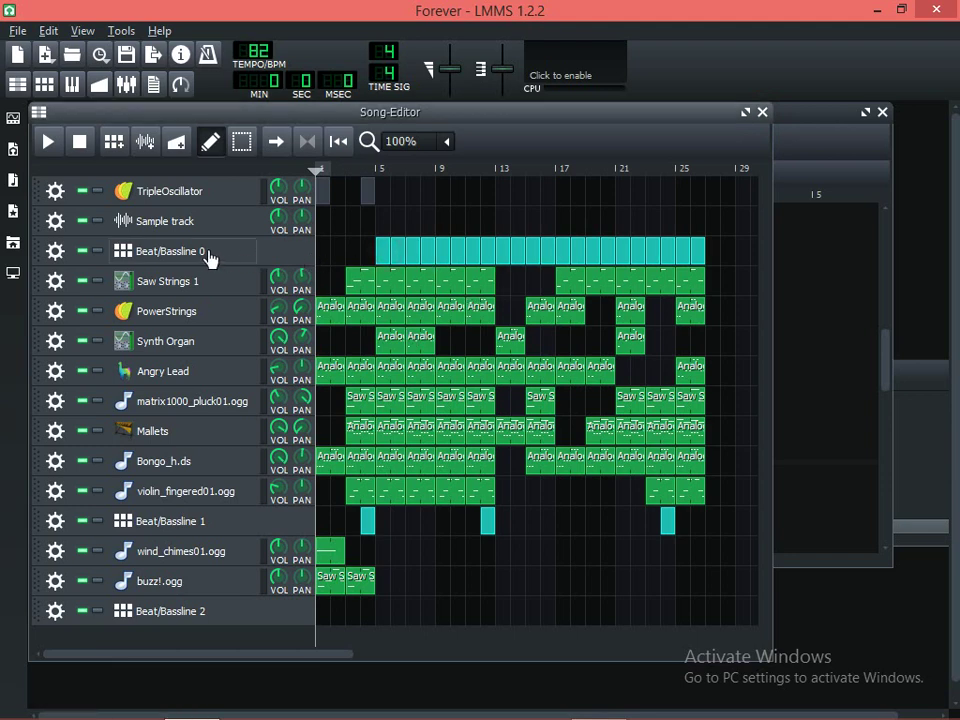
Open the Beat/Bassline 0 pattern from the Song-Editor and play it back twice
left_click(245, 259)
key("space")
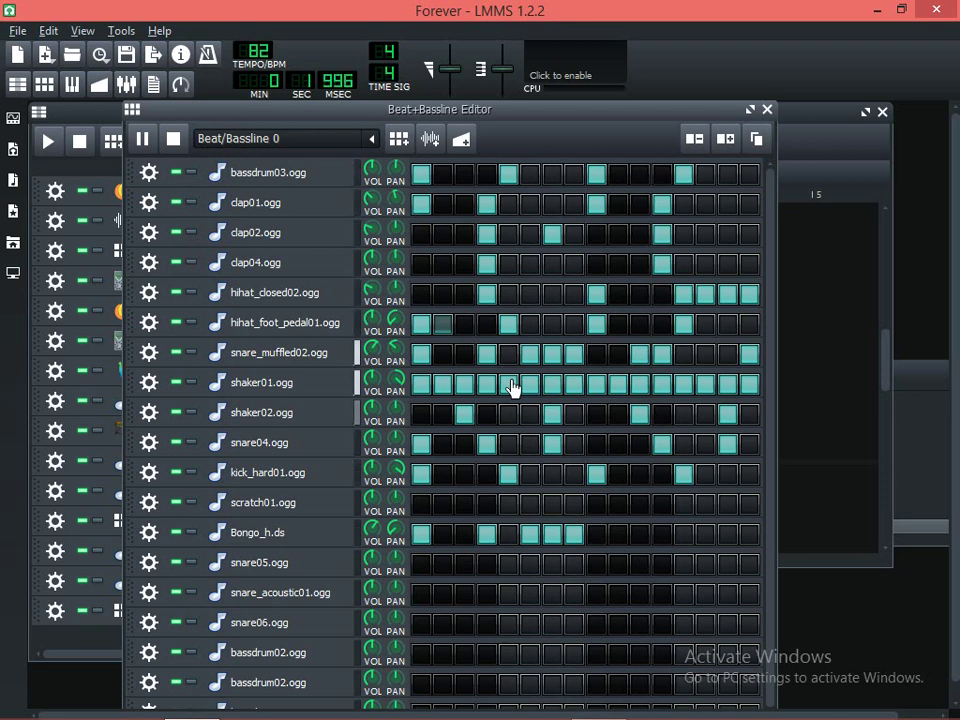
key("space")
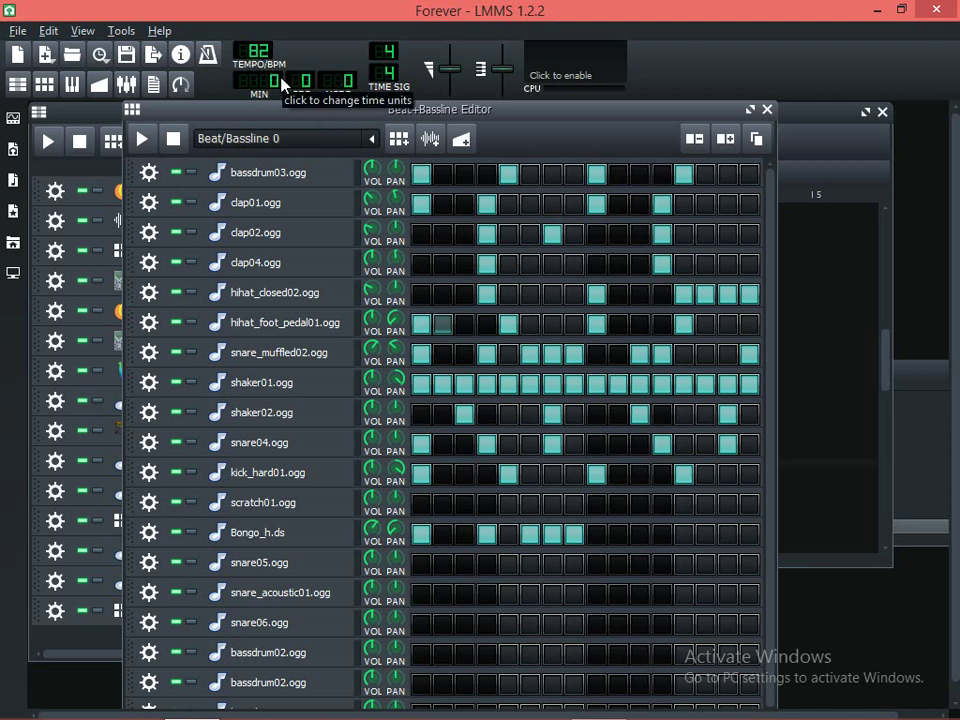
left_click(143, 140)
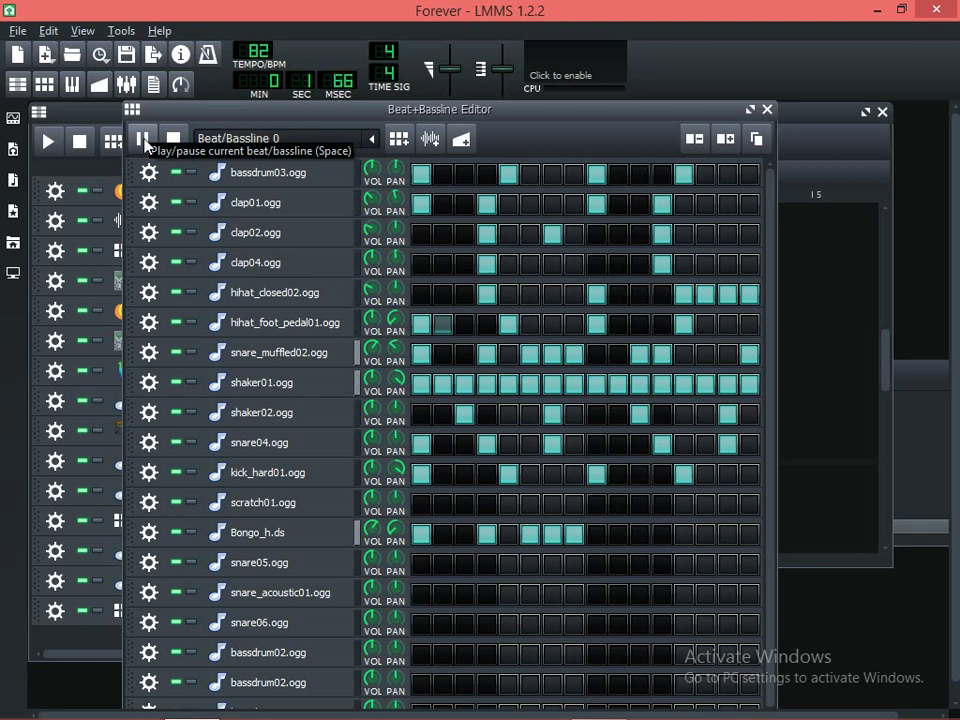
left_click(143, 140)
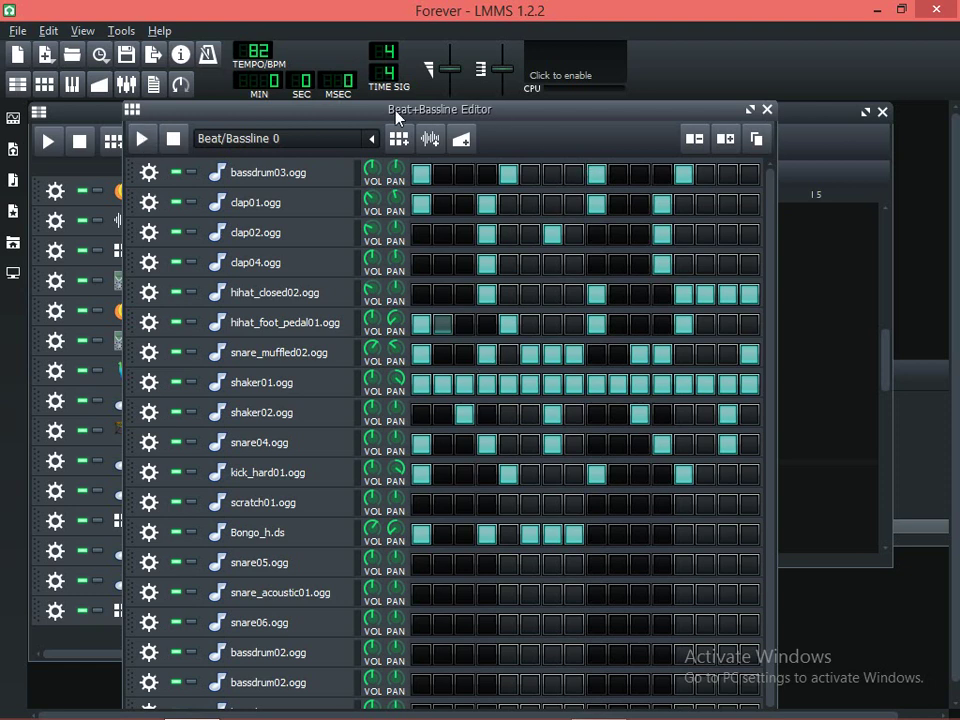
Create a new empty project and show the Beat+Bassline Editor over the Song-Editor
left_click(18, 31)
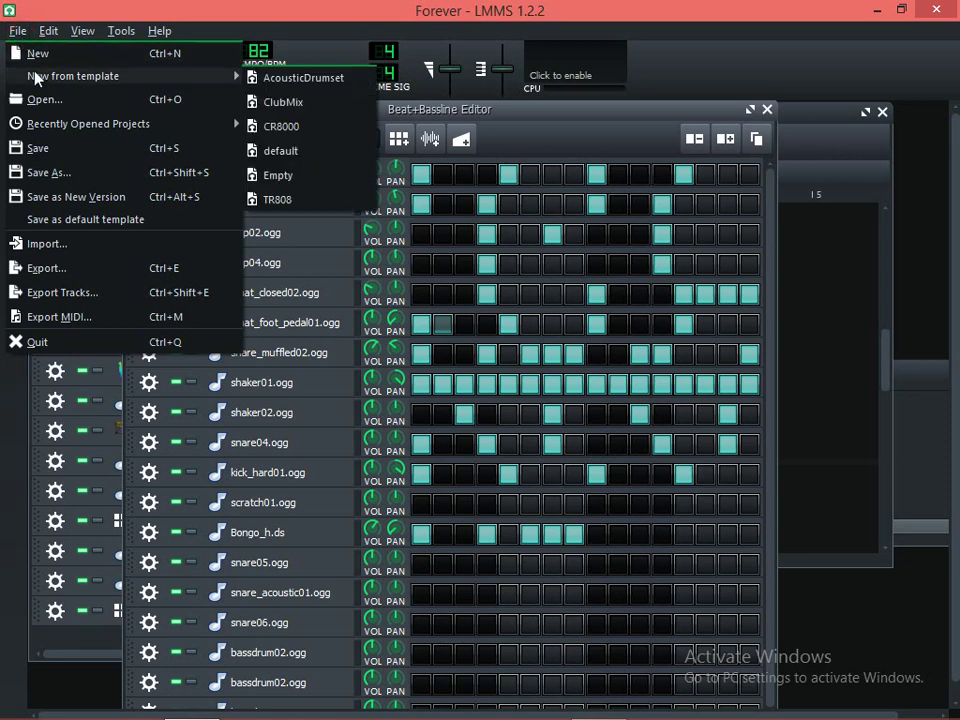
left_click(40, 60)
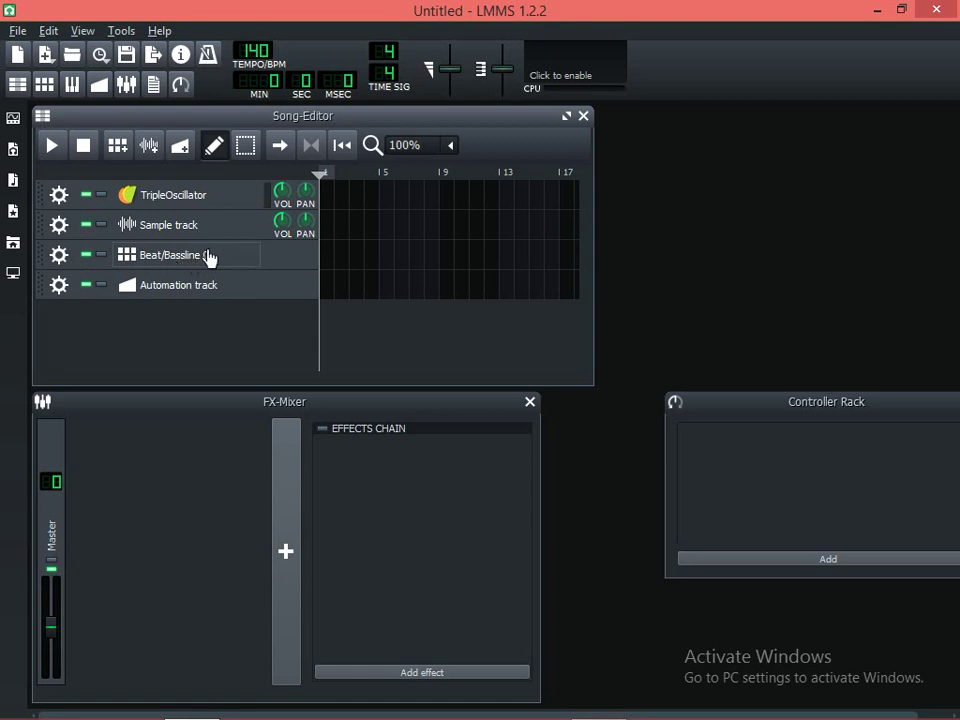
left_click(44, 84)
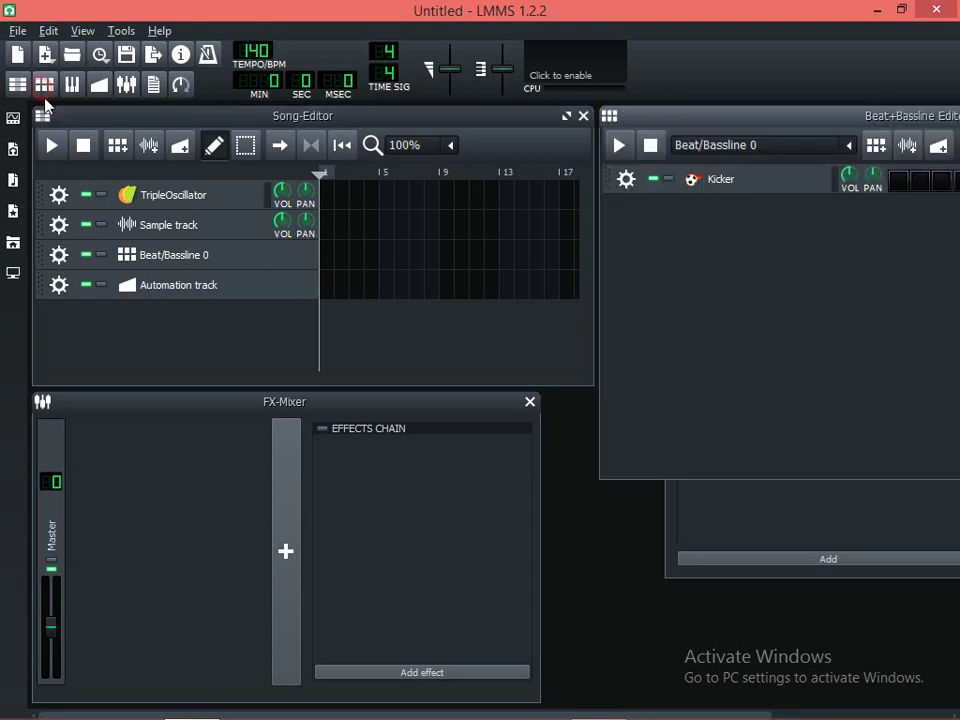
left_click_drag(611, 115, 401, 146)
Browse the drums folder in My Samples and audition several bass drum, hi-hat and kick samples
left_click(12, 182)
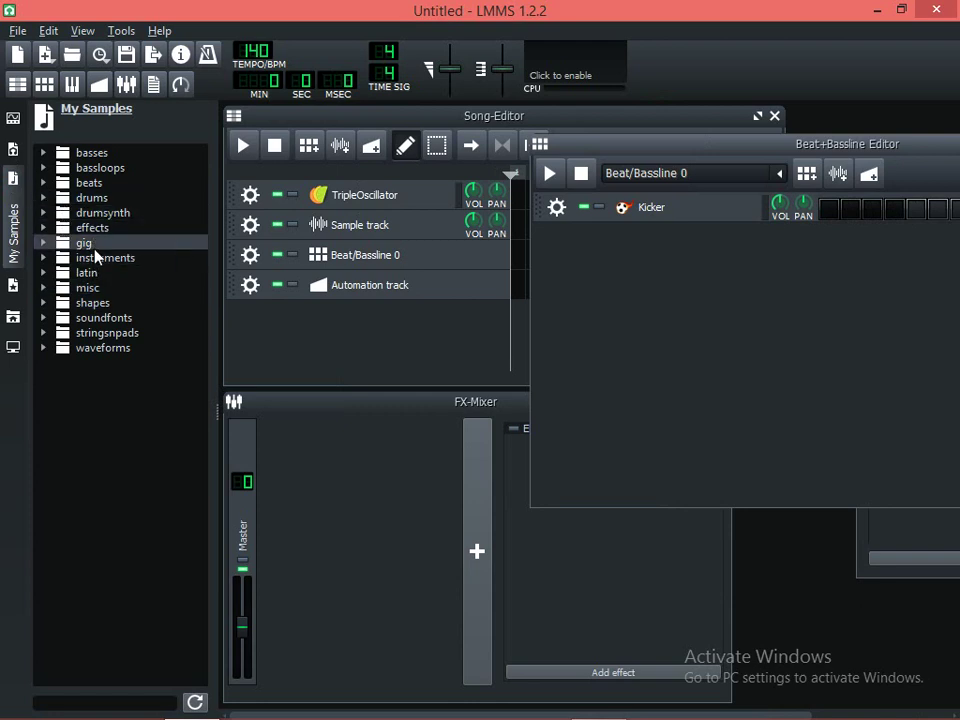
left_click(95, 199)
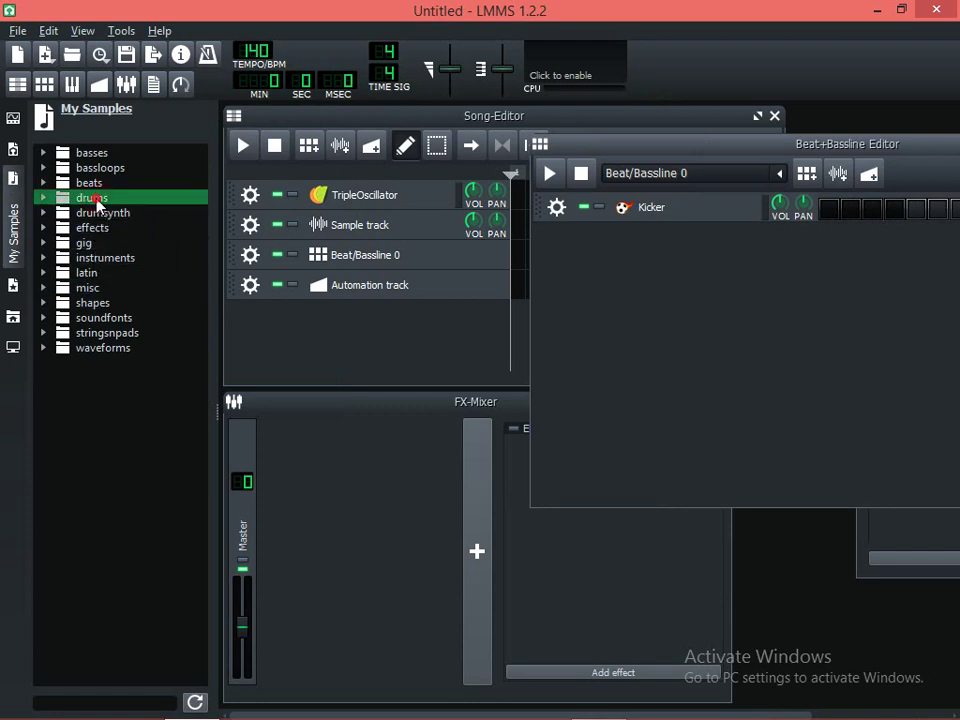
double_click(96, 200)
left_click(126, 303)
left_click(130, 257)
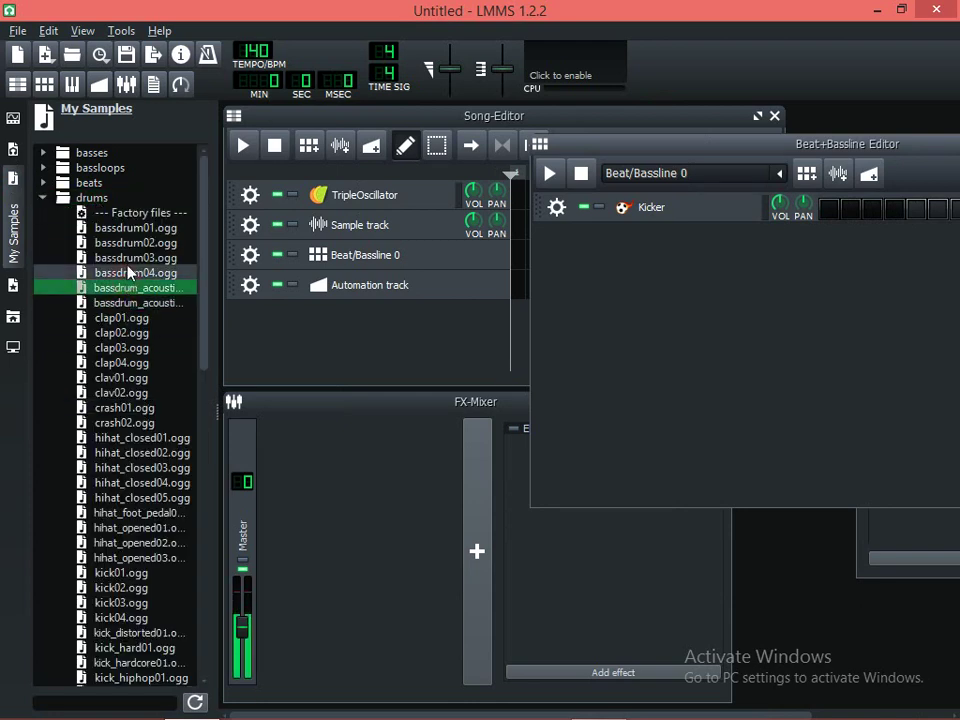
left_click(129, 452)
left_click(138, 572)
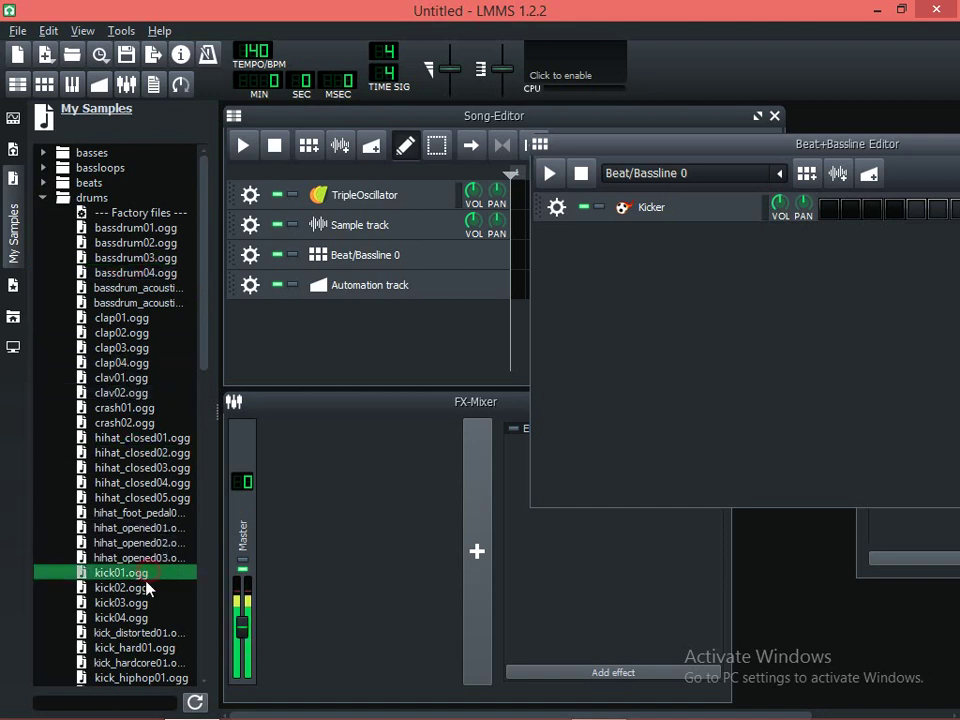
left_click(138, 587)
left_click(138, 602)
left_click(138, 572)
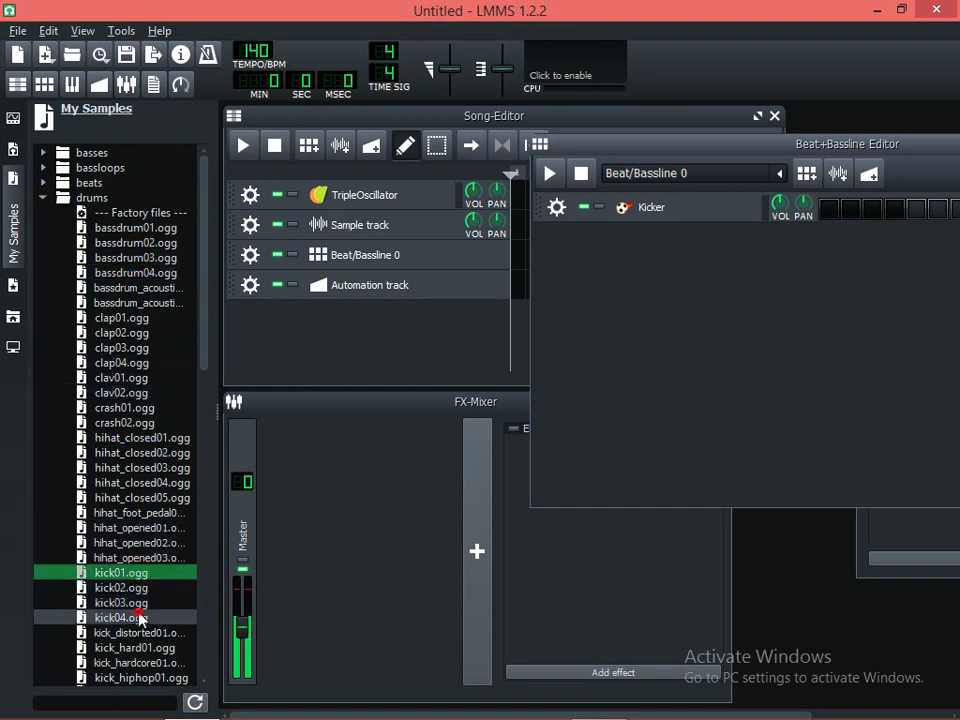
left_click(138, 602)
left_click(138, 557)
Add the kick01.ogg sample as a track in Beat/Bassline 0 and bring the whole pattern editor into view
left_click(138, 572)
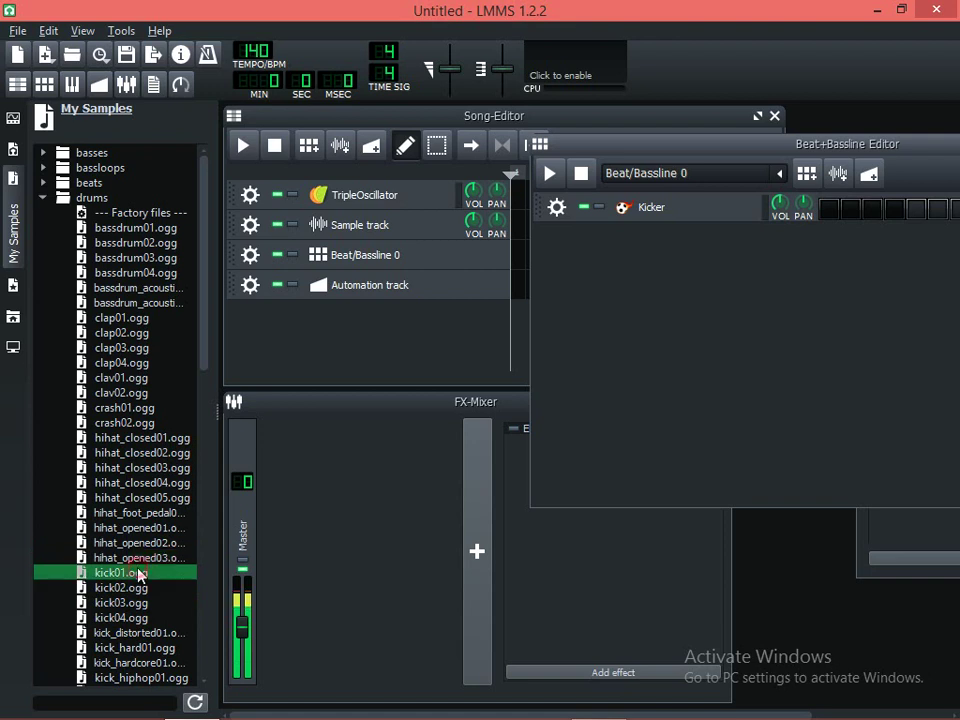
double_click(138, 572)
left_click_drag(588, 147, 327, 150)
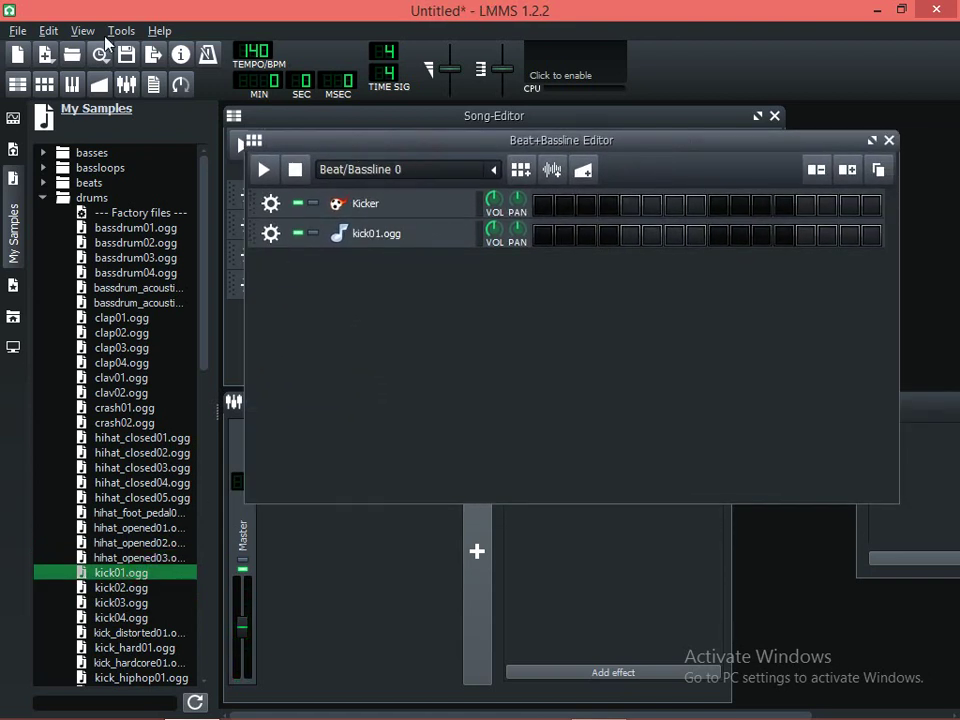
Set the project tempo to 98 BPM
double_click(258, 55)
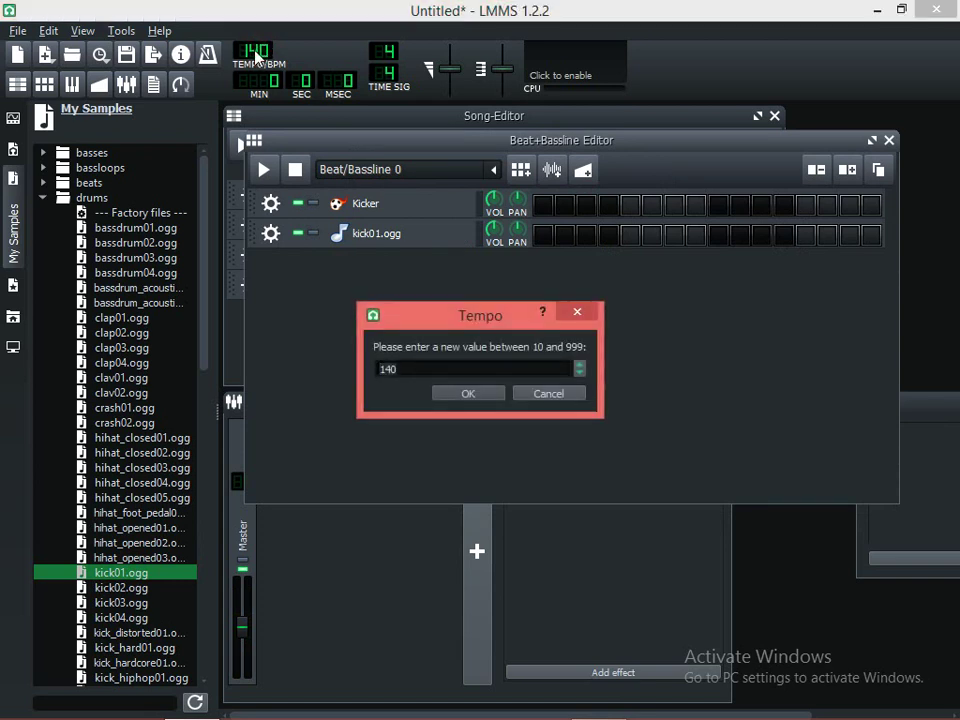
type("98")
left_click(466, 397)
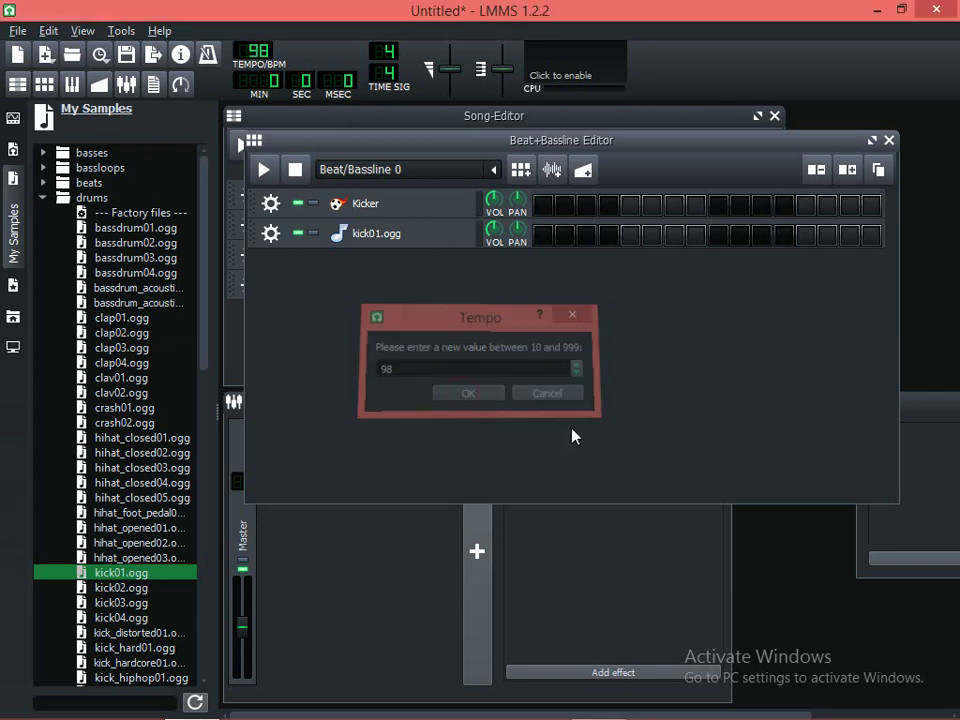
Program kick01.ogg hits on steps 1, 5, 9 and 13 and play the pattern back
left_click(542, 236)
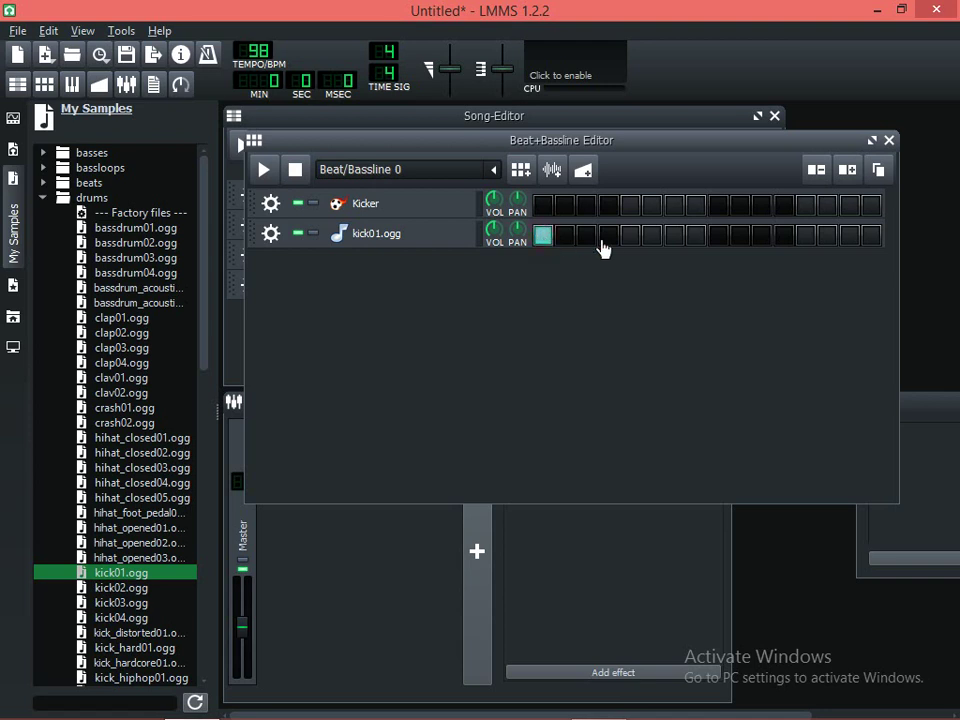
left_click(629, 236)
left_click(718, 237)
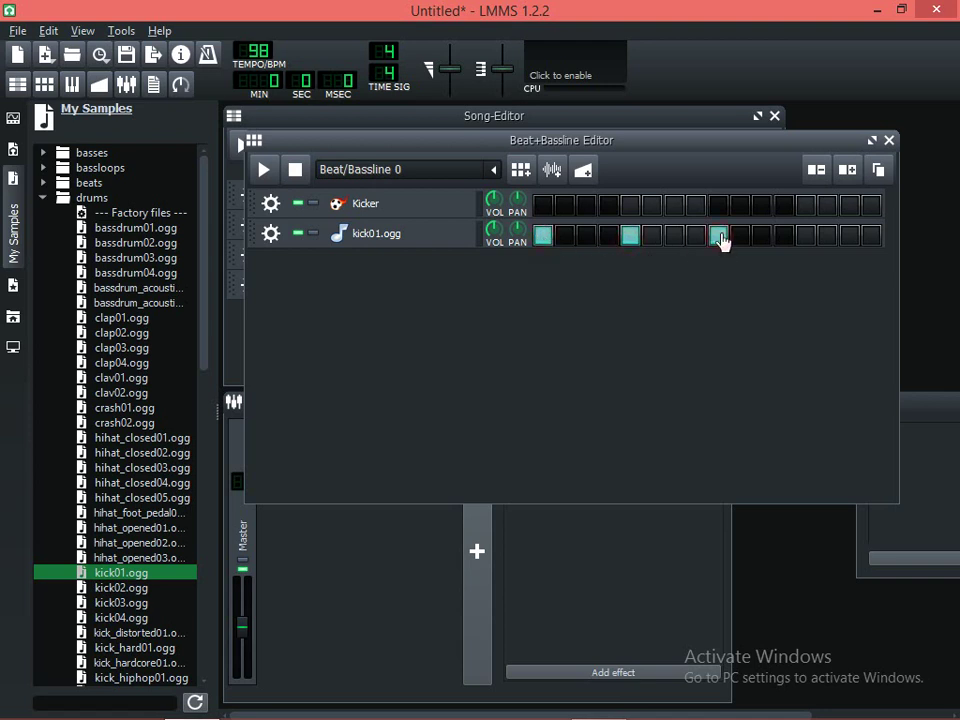
left_click(804, 236)
left_click_drag(541, 148, 528, 142)
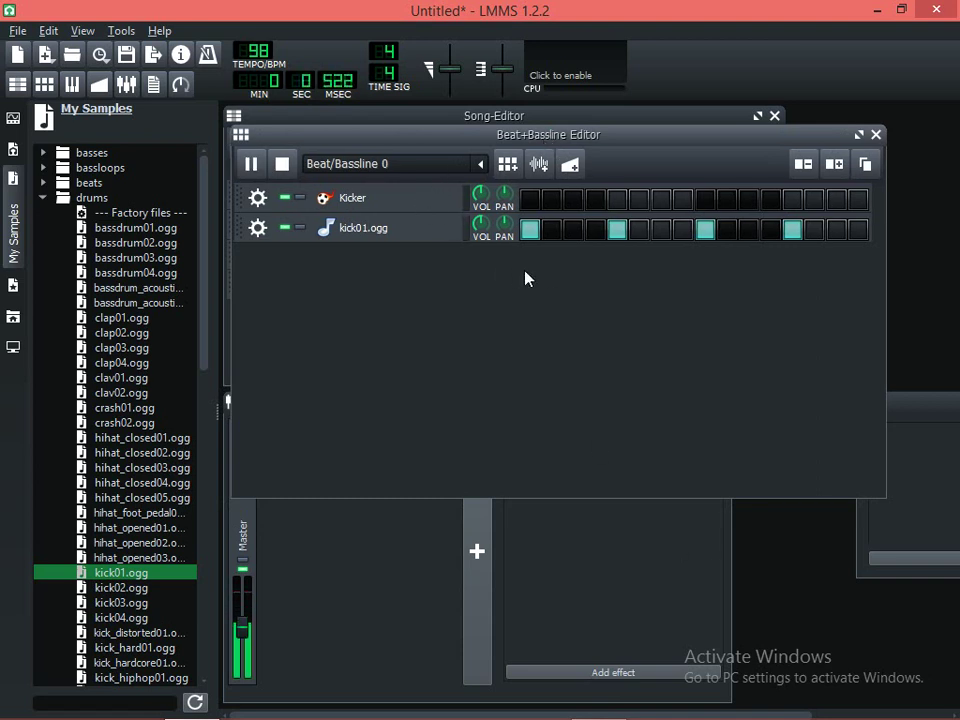
key("space")
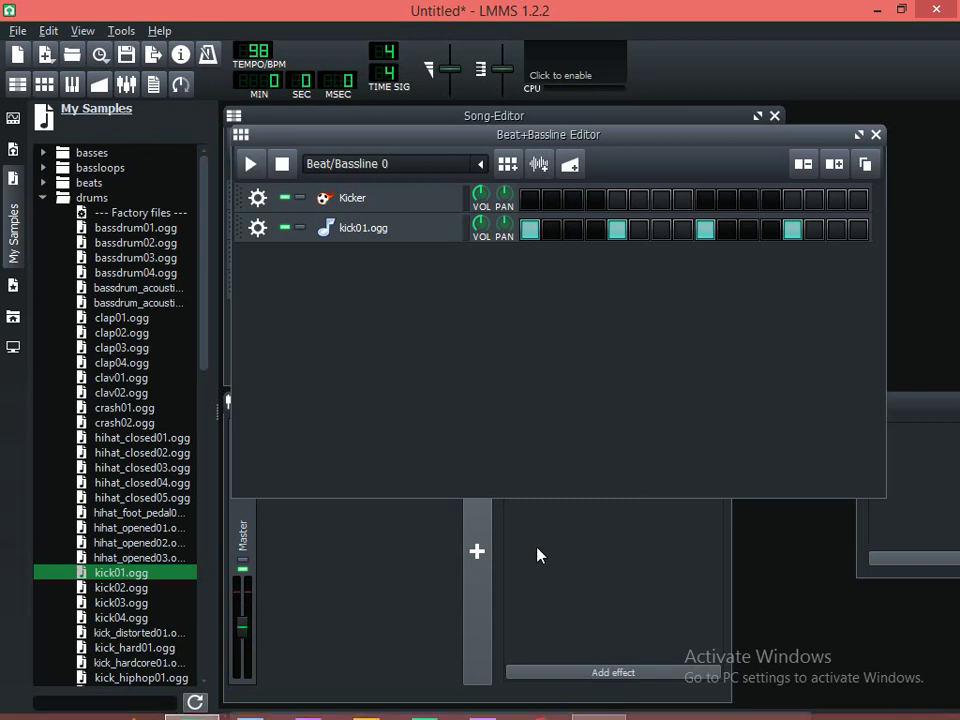
Audition further drum samples and add kick_hard01.ogg as a new track below kick01.ogg
scroll(131, 482, "down", 2)
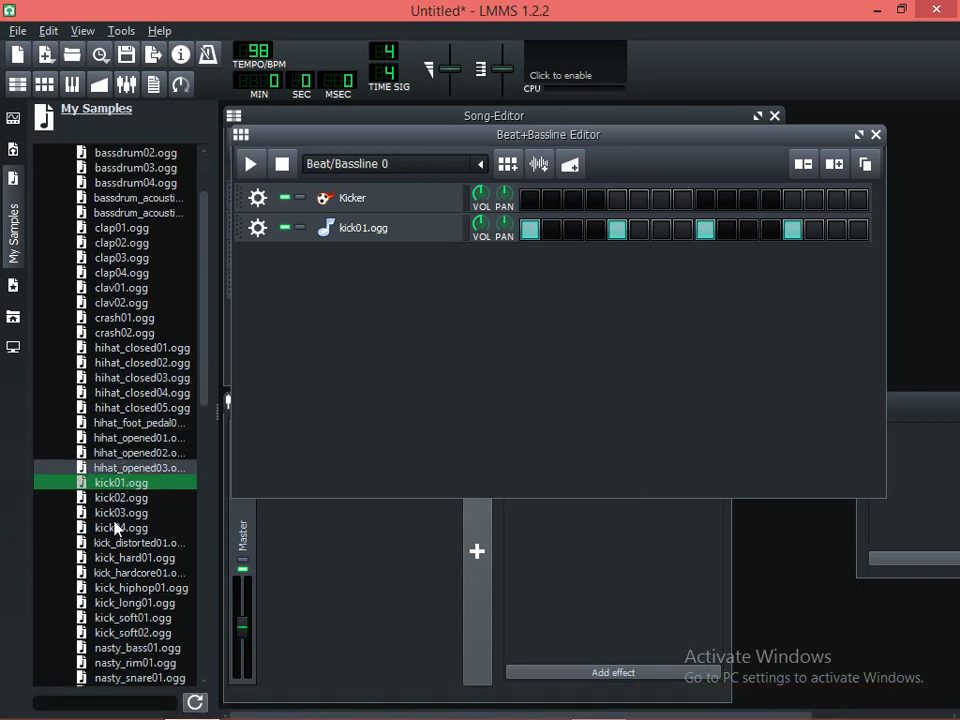
left_click(105, 557)
left_click(120, 452)
left_click(122, 560)
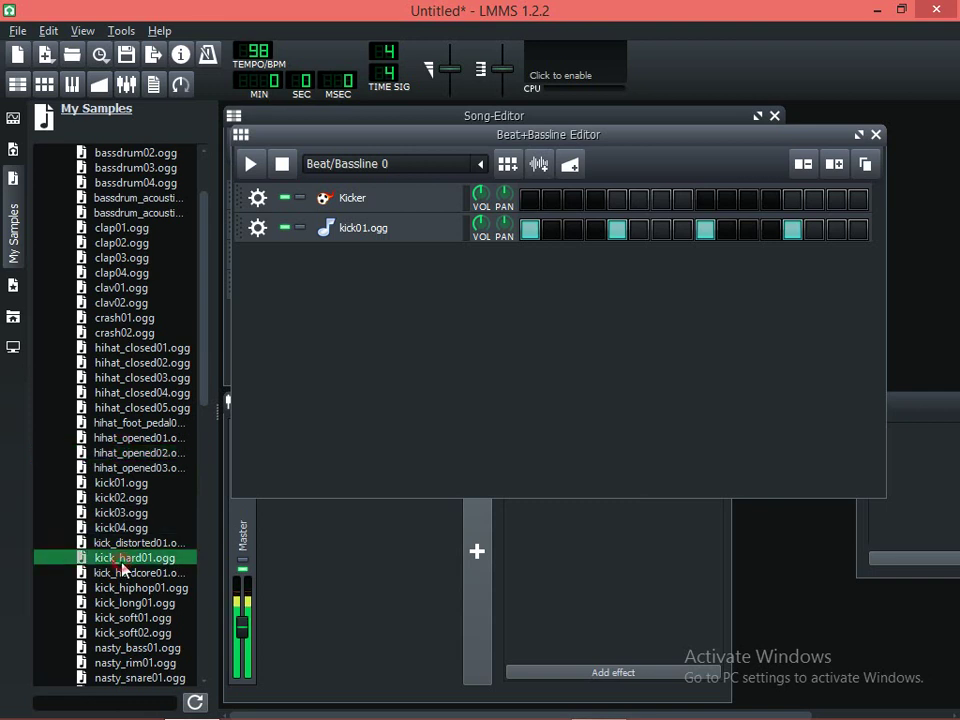
left_click_drag(122, 560, 281, 285)
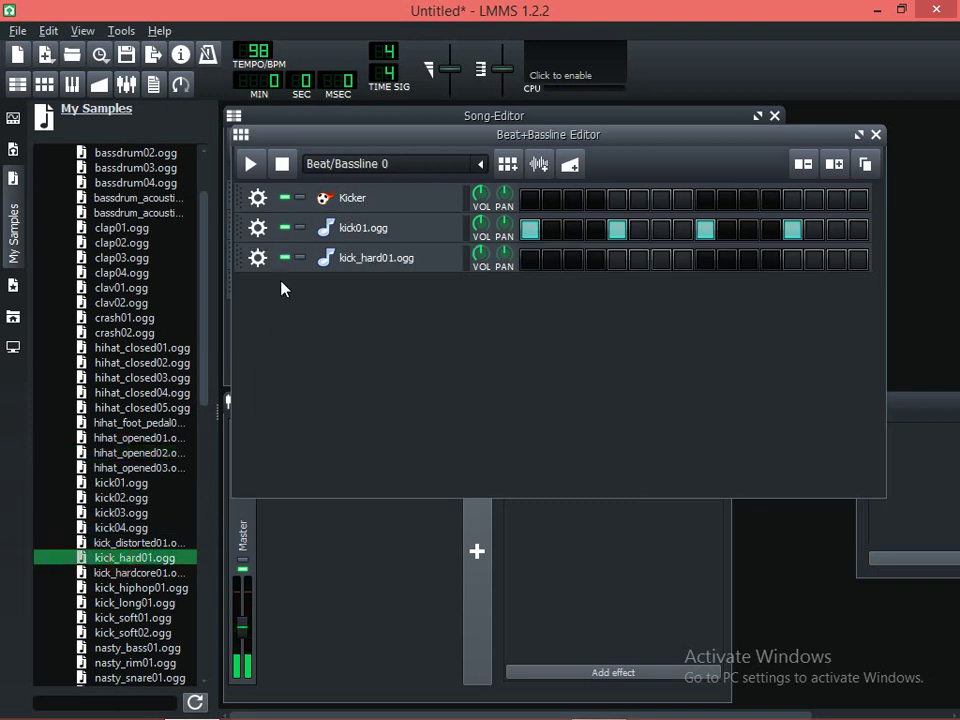
Clear the kick01.ogg hits from steps 1, 5, 9 and 13
left_click(527, 230)
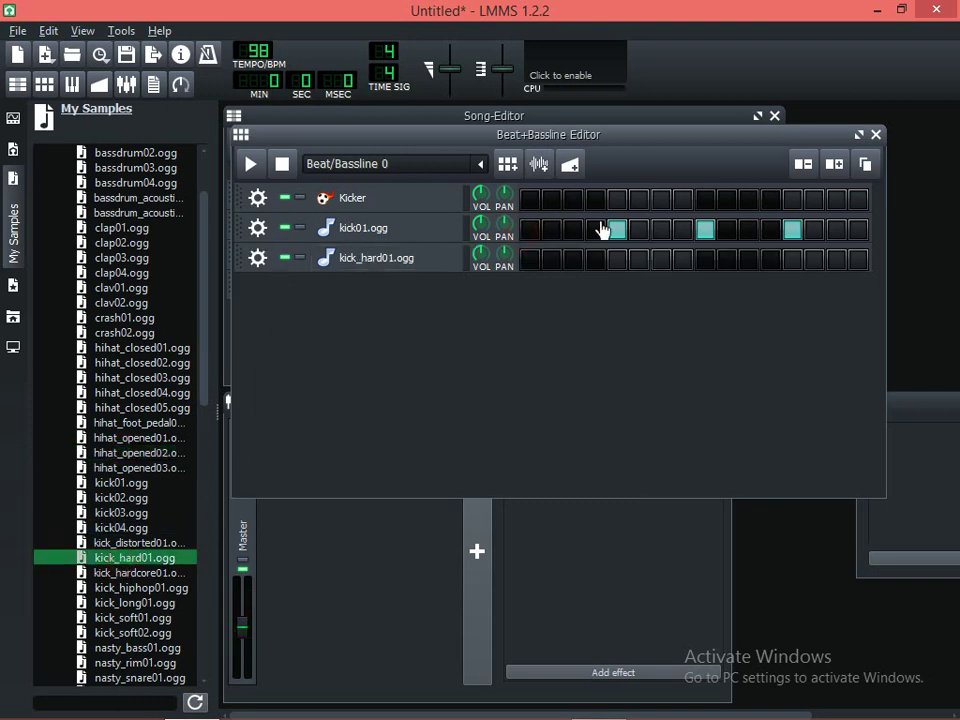
left_click(617, 229)
left_click(706, 233)
left_click(792, 231)
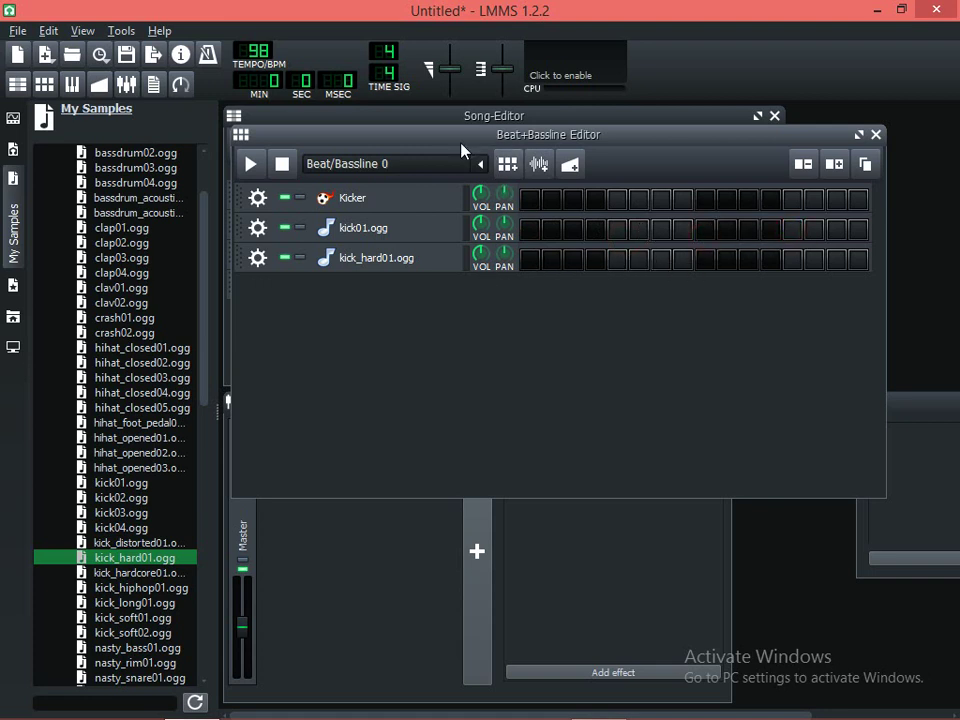
Program kick_hard01.ogg hits on steps 1, 5, 9 and 13 and play the pattern back
left_click(530, 262)
left_click(616, 264)
left_click(705, 264)
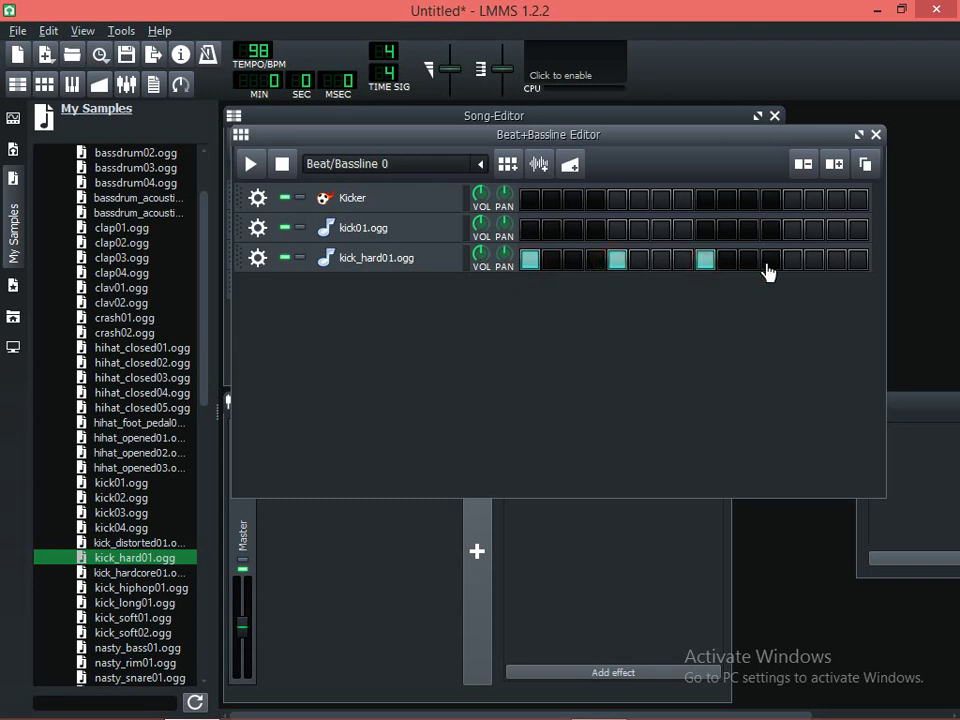
left_click(792, 264)
key("space")
key("space")
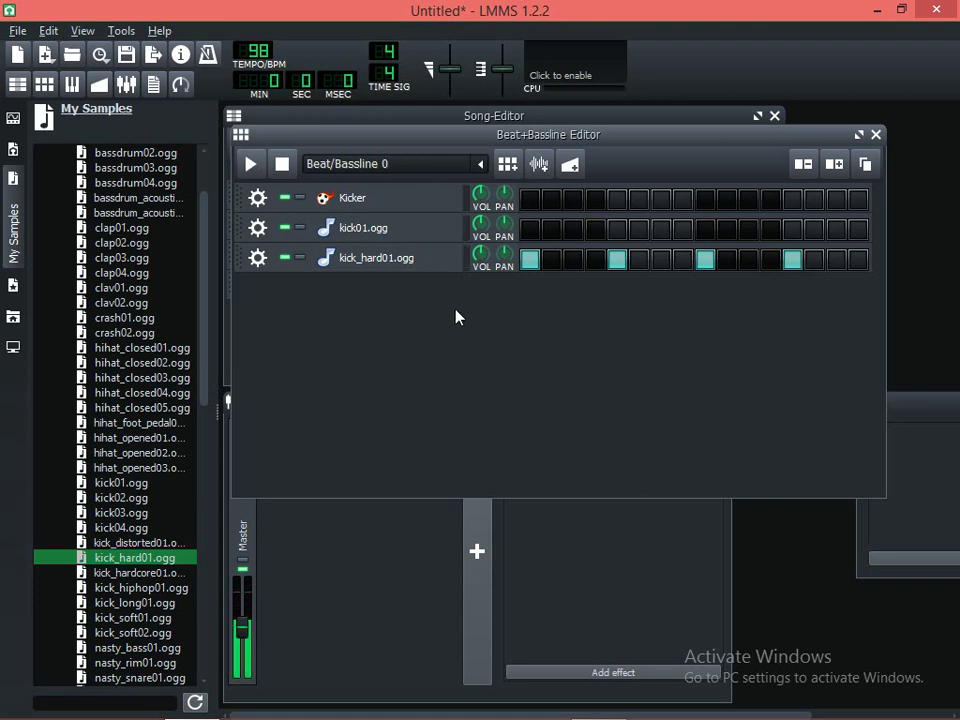
Layer kick01.ogg hits on steps 1, 5, 9 and 13 over the kick_hard01.ogg pattern
left_click(529, 229)
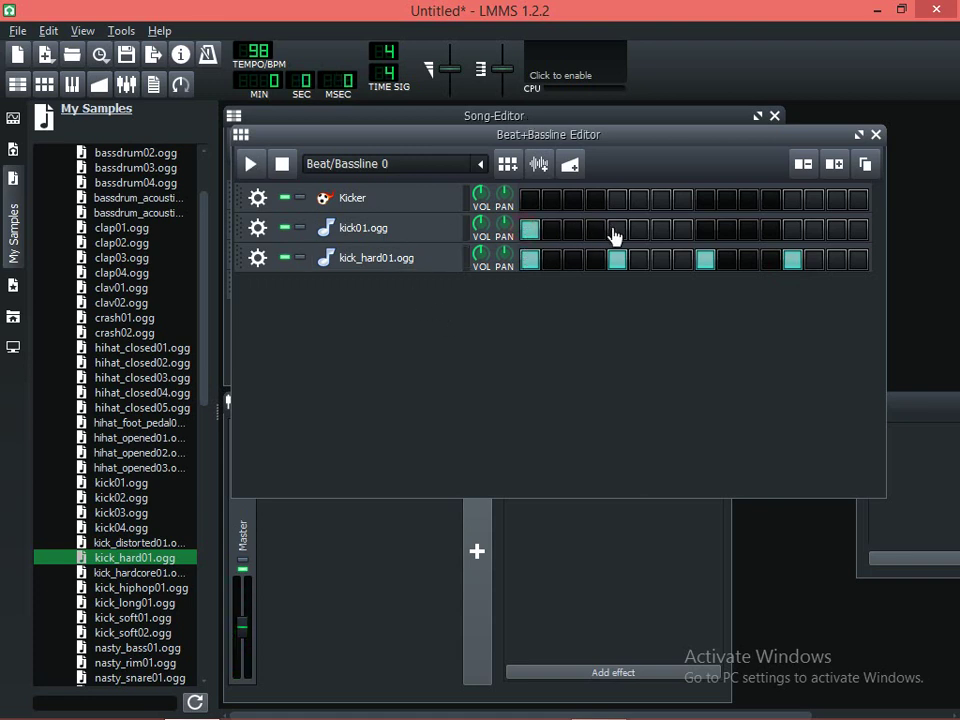
left_click(616, 230)
left_click(705, 230)
left_click(792, 230)
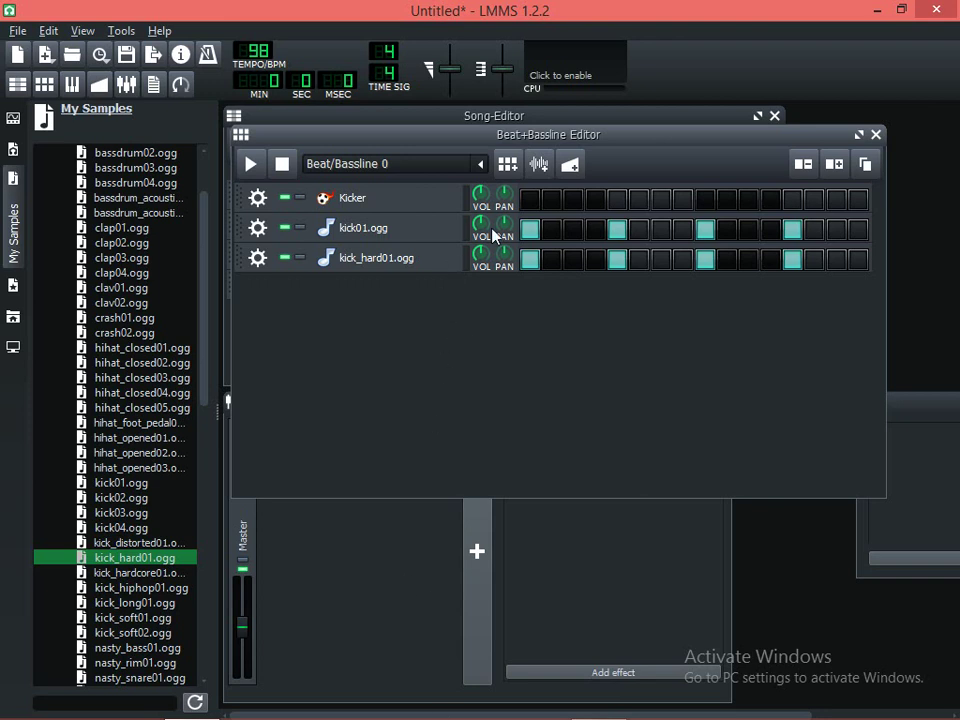
Lower the kick01.ogg track's volume below its default, checking the mix by playback, and try out its panning
left_click_drag(480, 225, 472, 278)
key("space")
key("space")
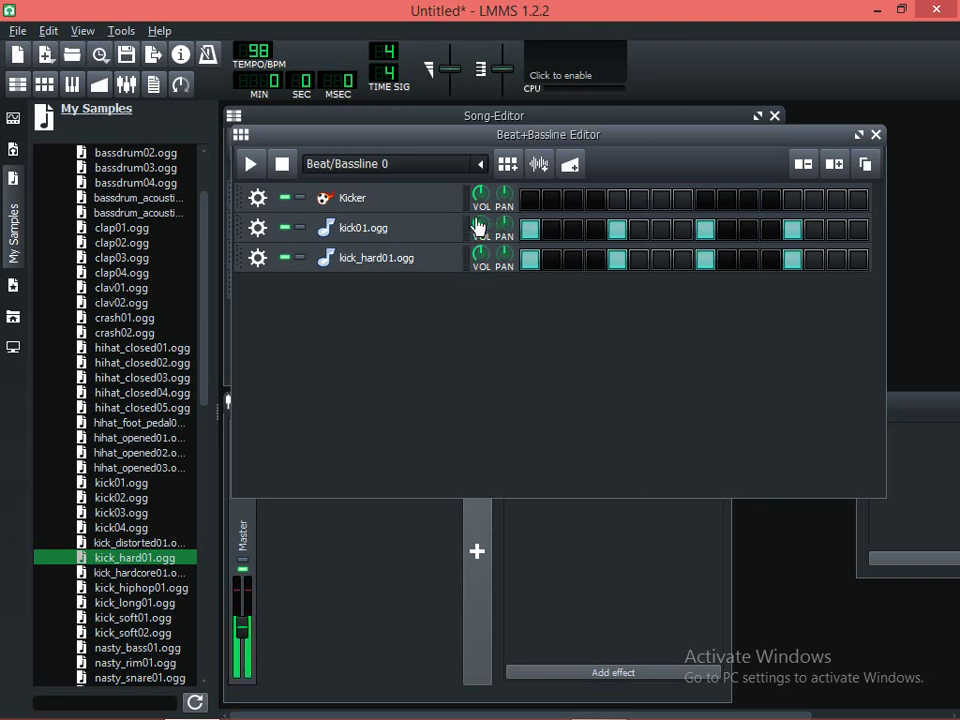
left_click_drag(479, 229, 550, 147)
key("space")
key("space")
key("space")
key("space")
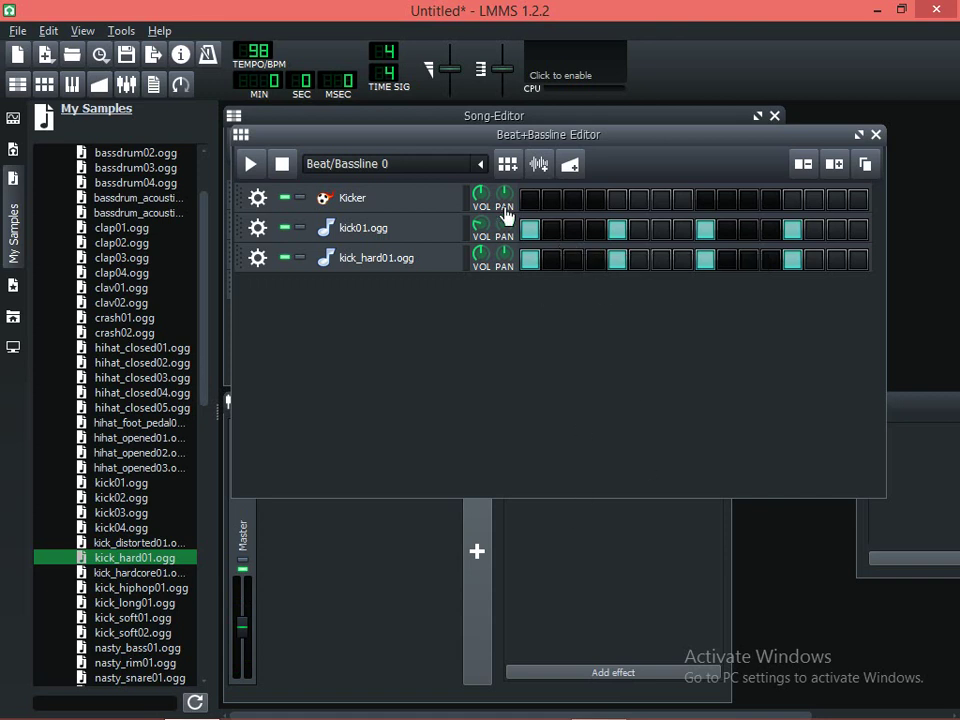
left_click_drag(508, 231, 510, 304)
Mute the kick01.ogg track, play the pattern back without it, and unmute the track
left_click(286, 230)
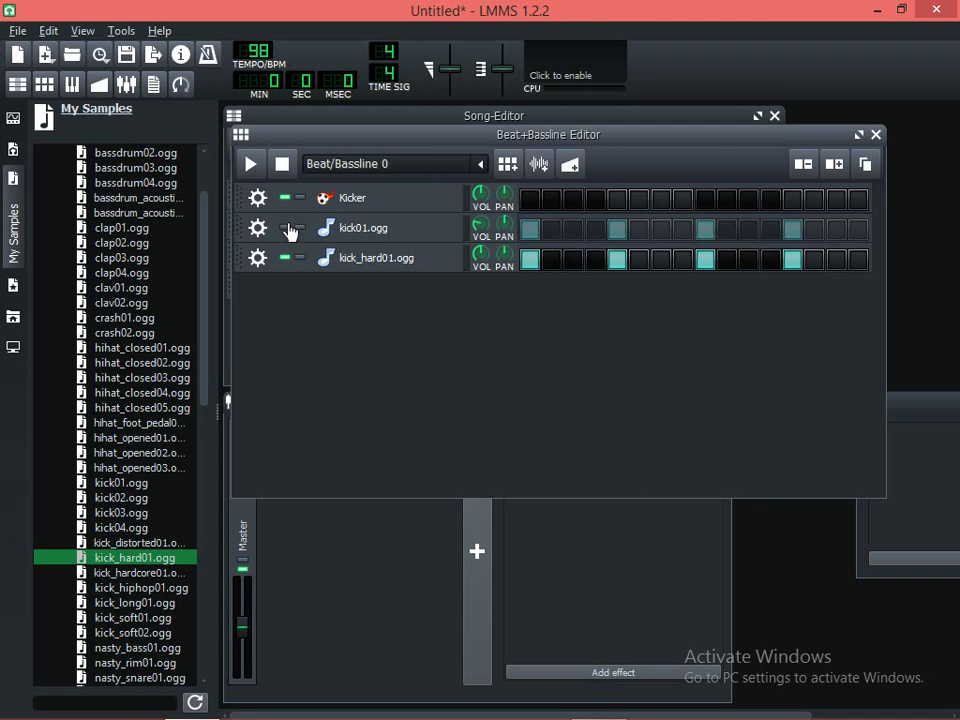
key("space")
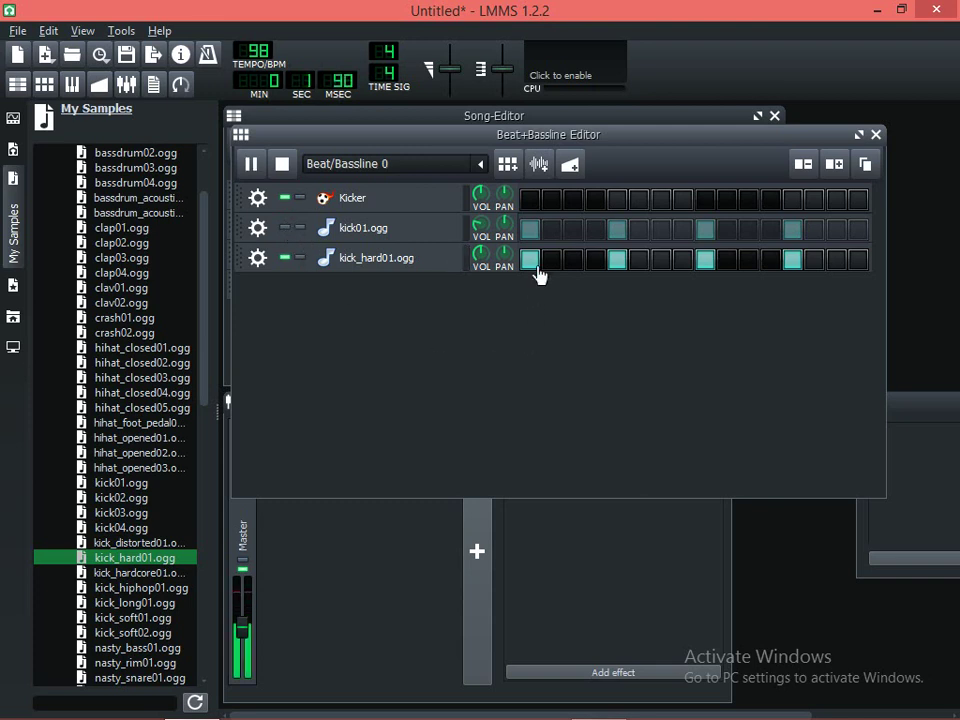
key("space")
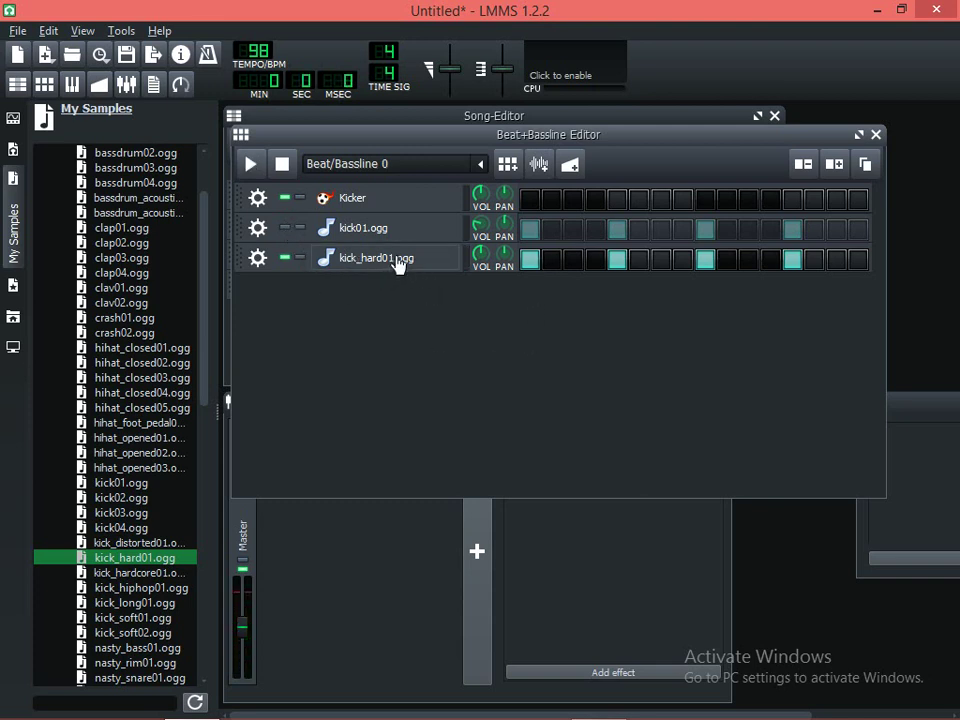
left_click(285, 227)
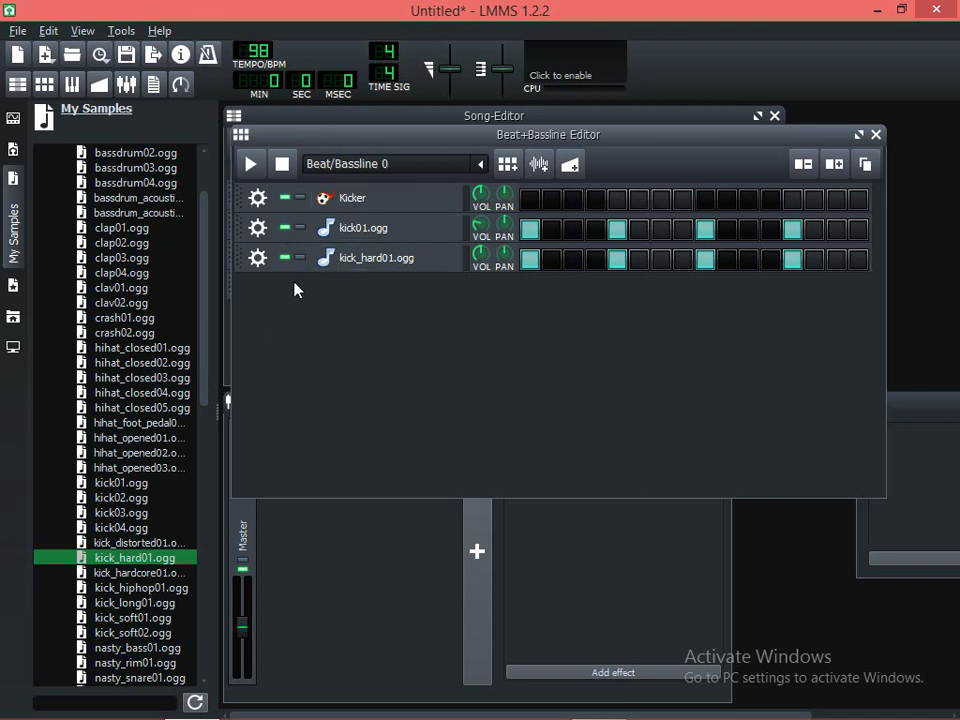
Switch solo on and off for the kick01.ogg track, leaving it unsoloed
left_click(299, 230)
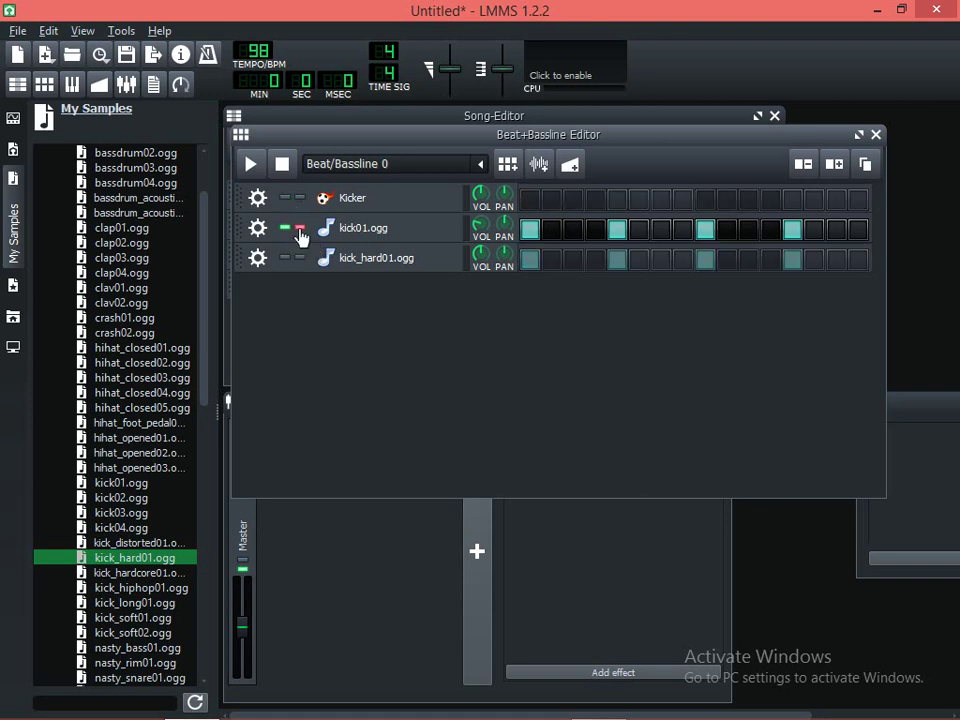
left_click(300, 230)
left_click(300, 229)
left_click(300, 229)
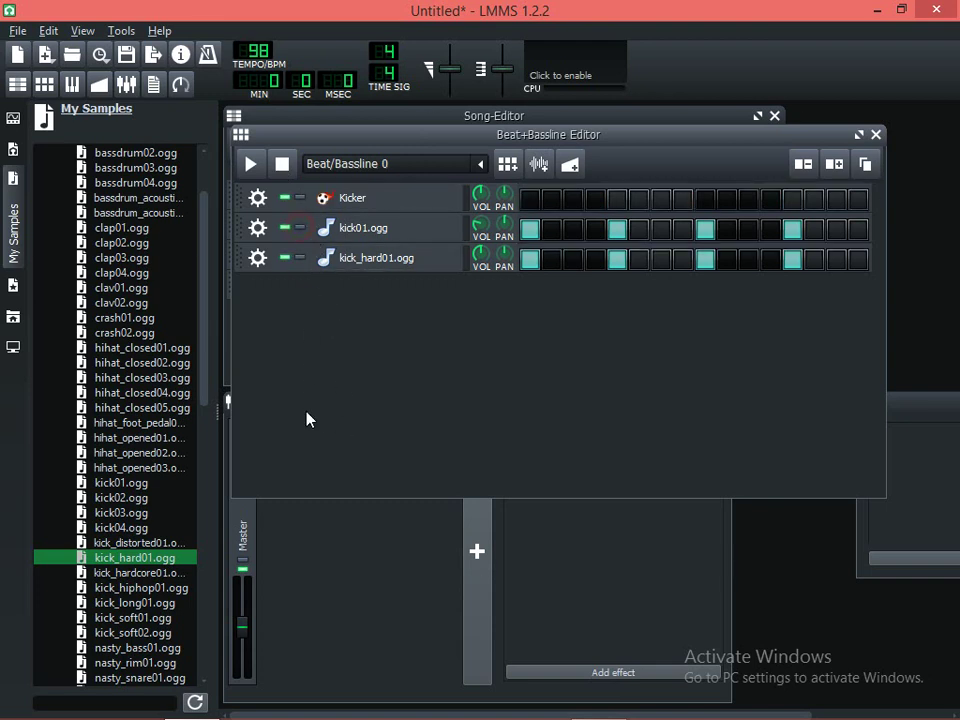
Audition kick, hi-hat and crash samples and add hihat_closed01.ogg as a new track below kick_hard01.ogg
scroll(118, 488, "down", 1)
scroll(118, 488, "down", 2)
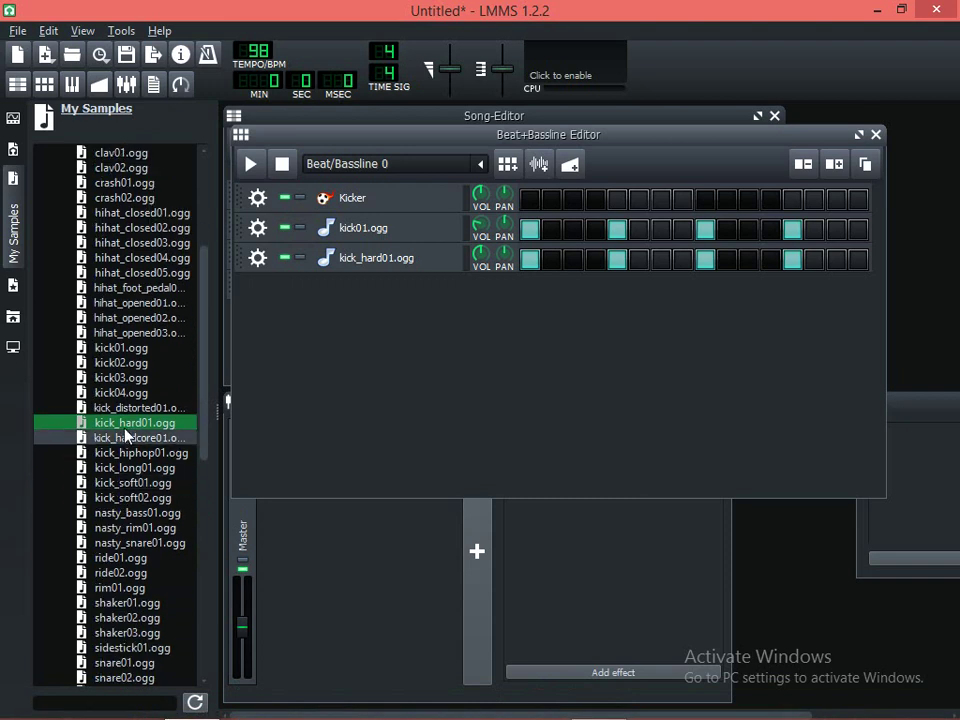
left_click(122, 452)
left_click(120, 497)
left_click(120, 347)
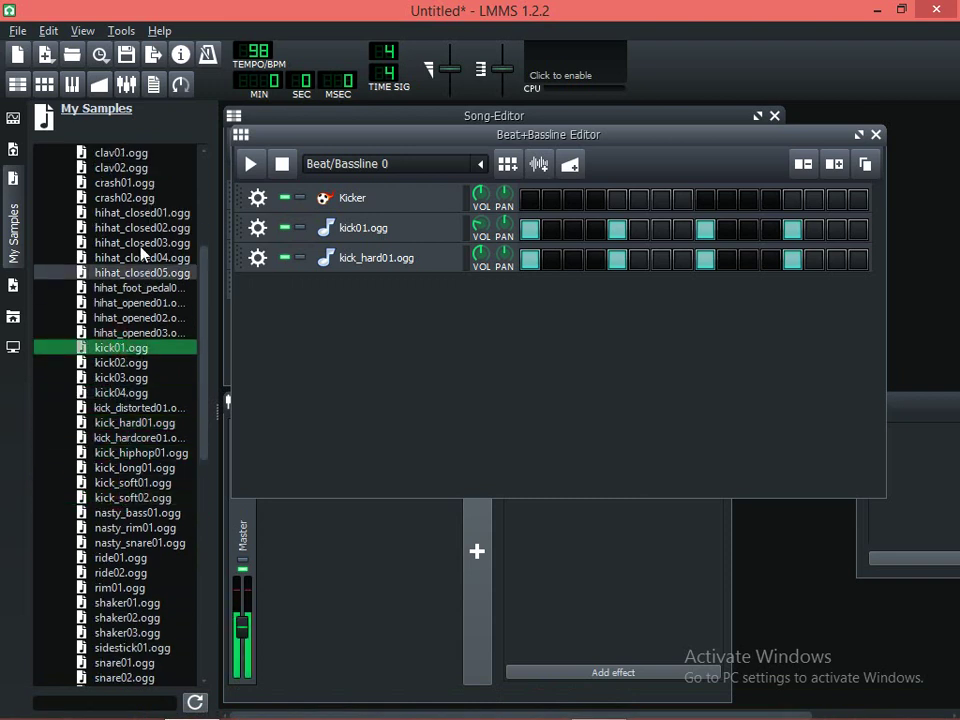
left_click(120, 242)
left_click(130, 227)
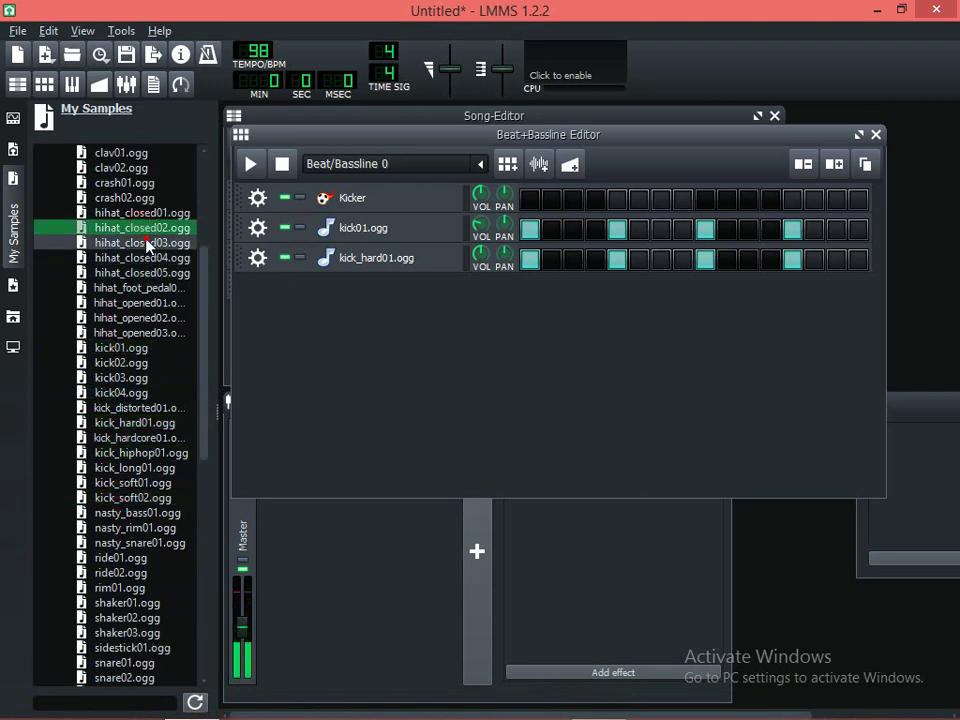
left_click(146, 242)
left_click(146, 258)
left_click(140, 198)
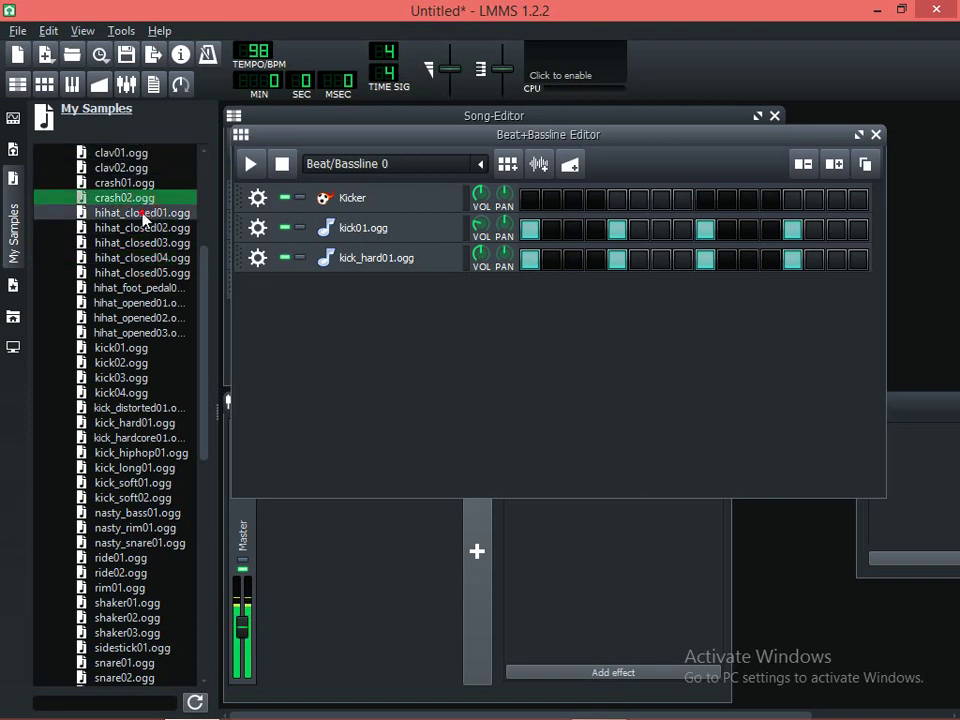
left_click(140, 212)
left_click_drag(140, 212, 297, 295)
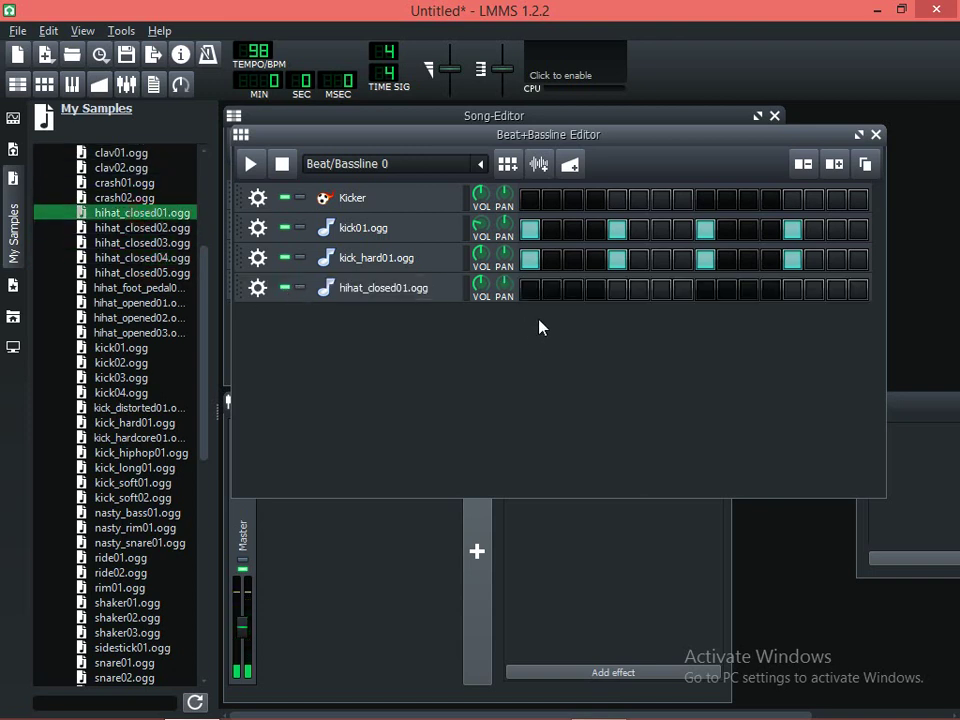
Program hihat_closed01.ogg hits on every odd step from 1 to 15 and play the pattern back
left_click(529, 291)
left_click(573, 291)
left_click(617, 291)
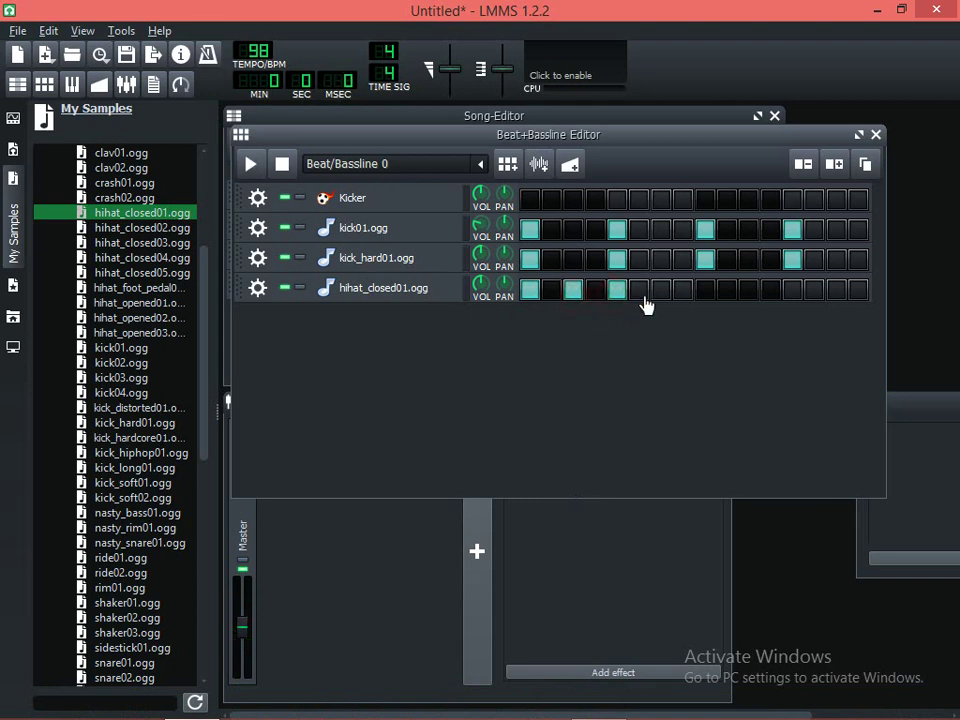
left_click(661, 291)
left_click(705, 291)
left_click(749, 291)
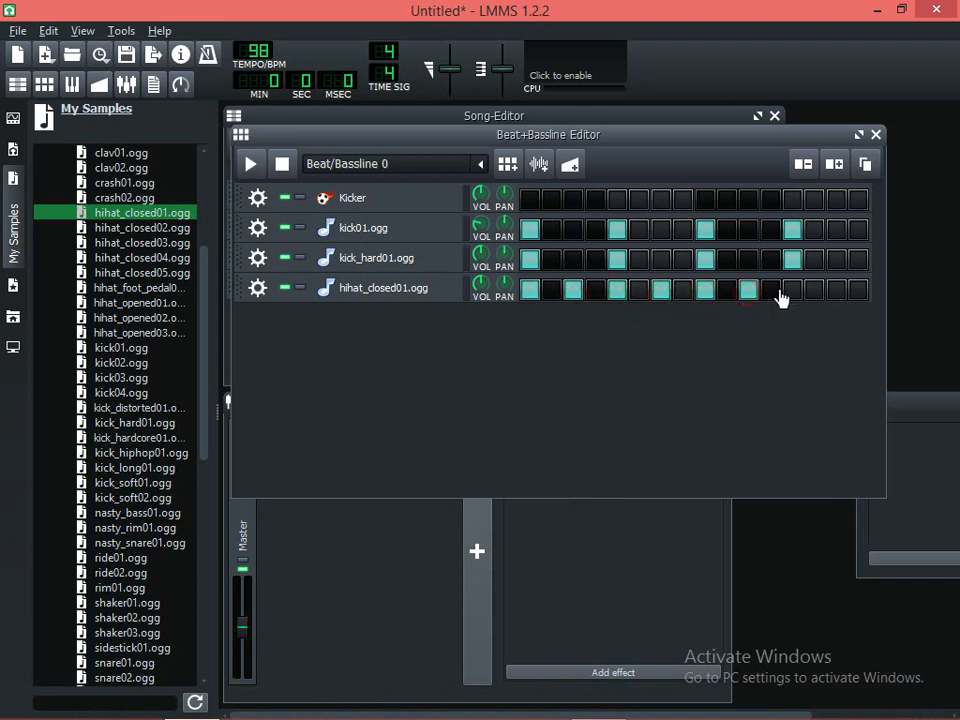
left_click(793, 291)
left_click(837, 291)
key("space")
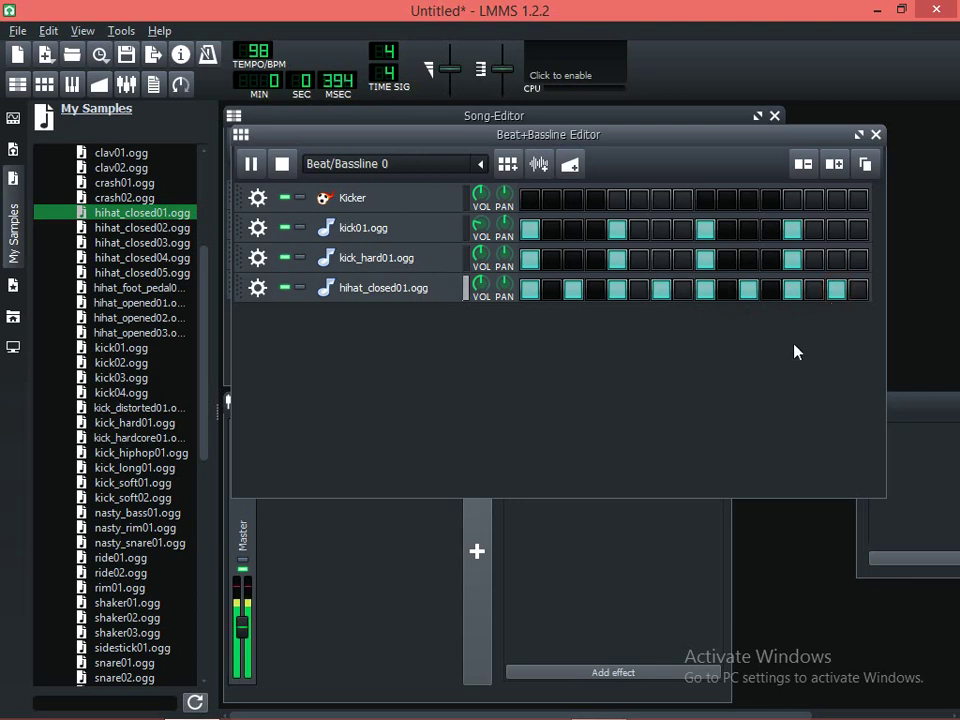
key("space")
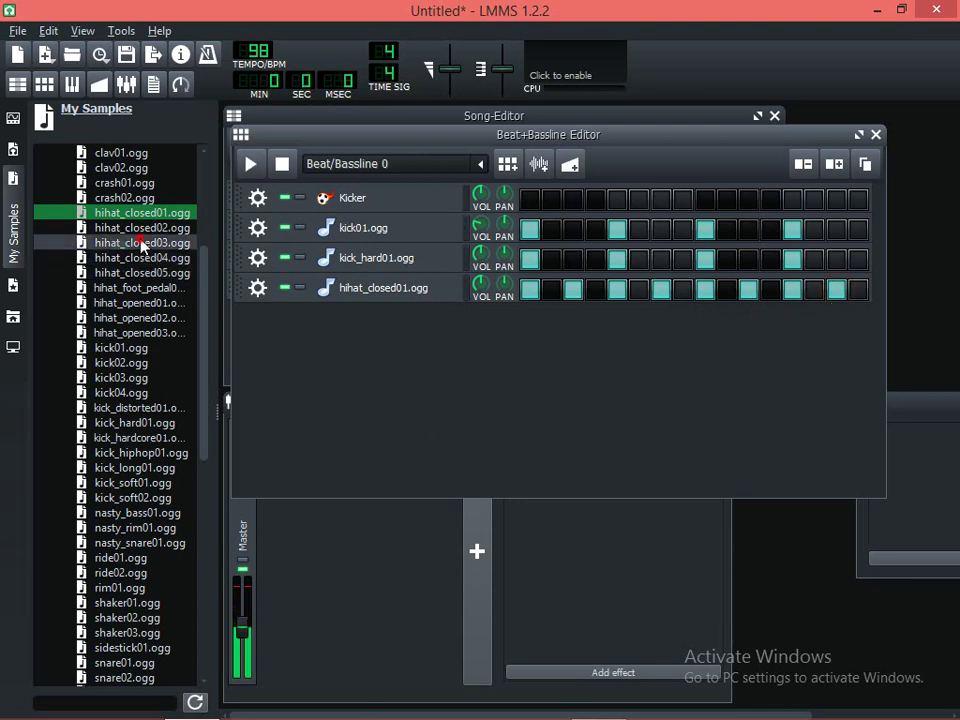
Audition further drum samples and add snare03.ogg as a new track below hihat_closed01.ogg
left_click(118, 242)
left_click(132, 362)
scroll(138, 380, "down", 2)
left_click(137, 380)
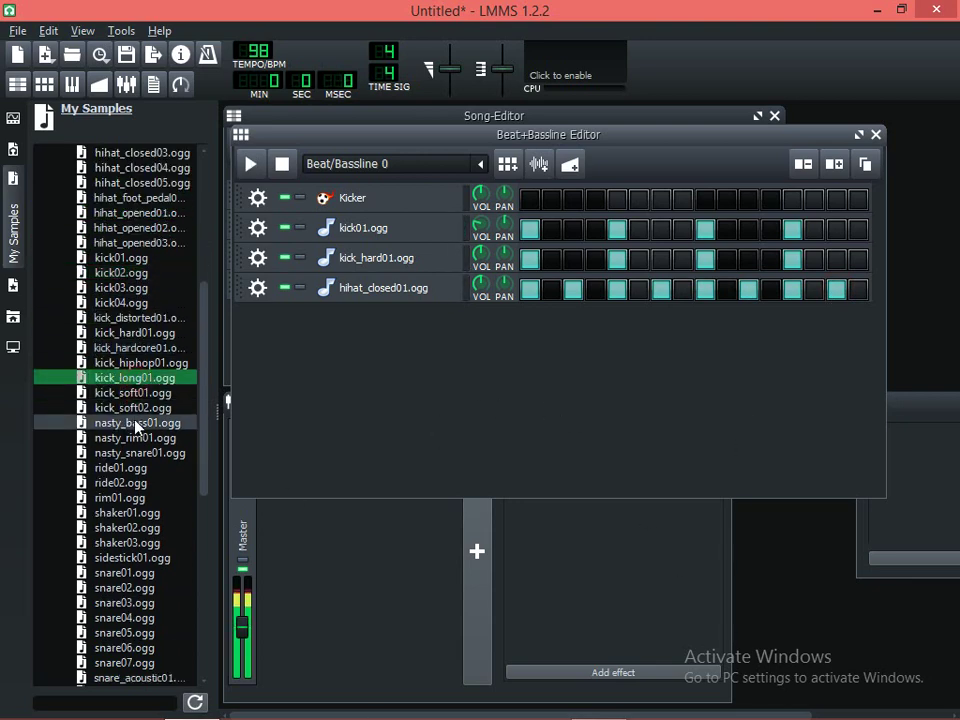
left_click(130, 438)
scroll(125, 450, "down", 3)
left_click(124, 452)
left_click(118, 497)
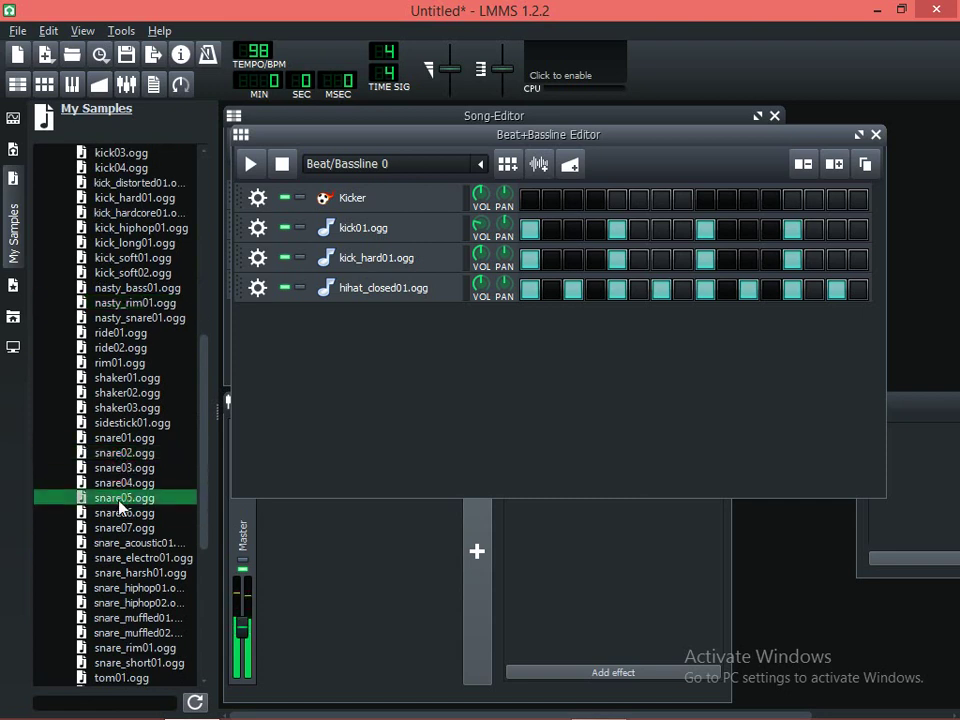
left_click(123, 467)
left_click(123, 497)
left_click(124, 465)
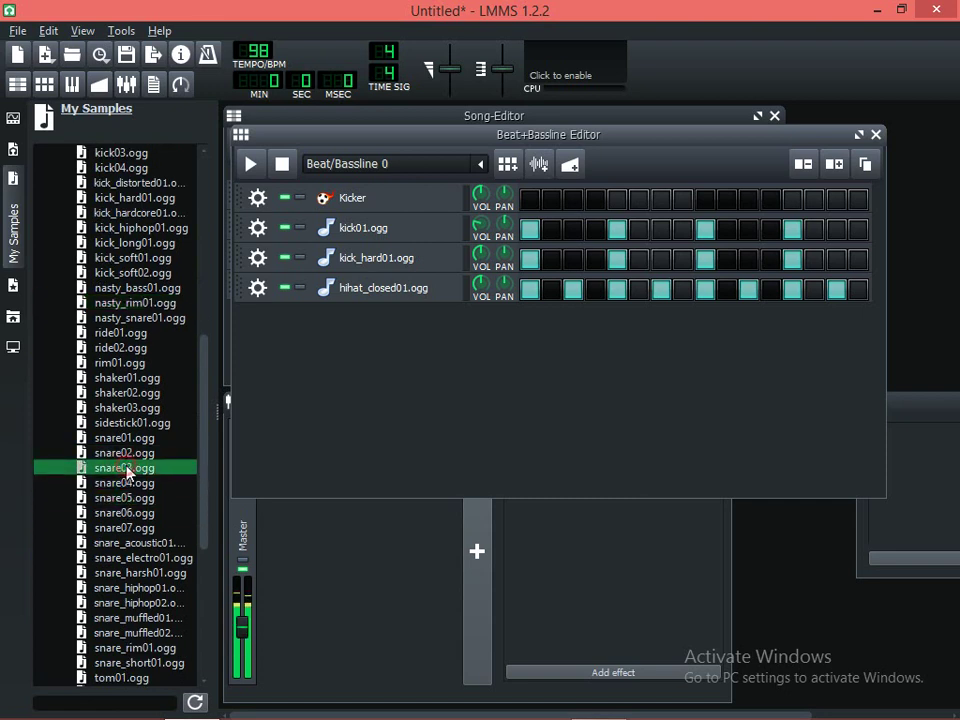
double_click(124, 465)
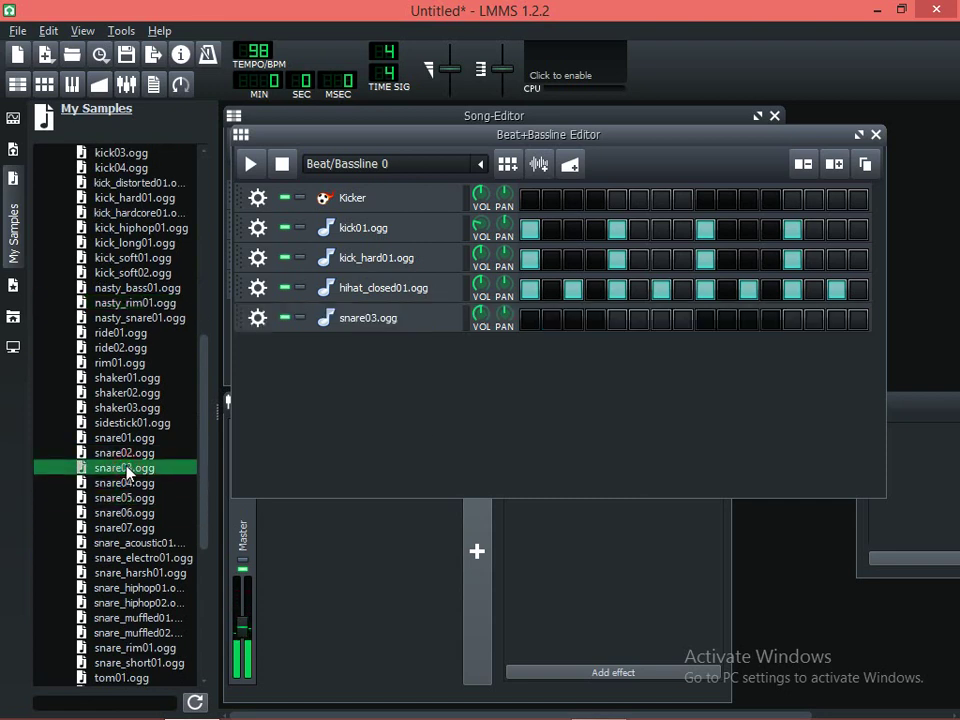
Program snare03.ogg hits on steps 4, 7, 11 and 15 and start playing the pattern
left_click(664, 320)
left_click(750, 322)
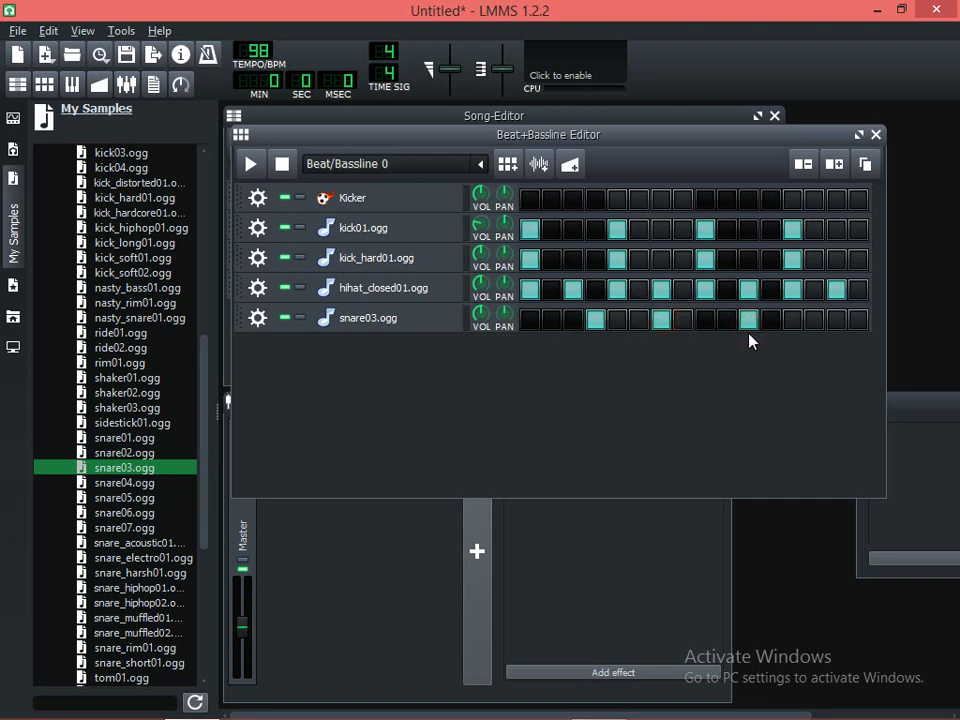
left_click(836, 319)
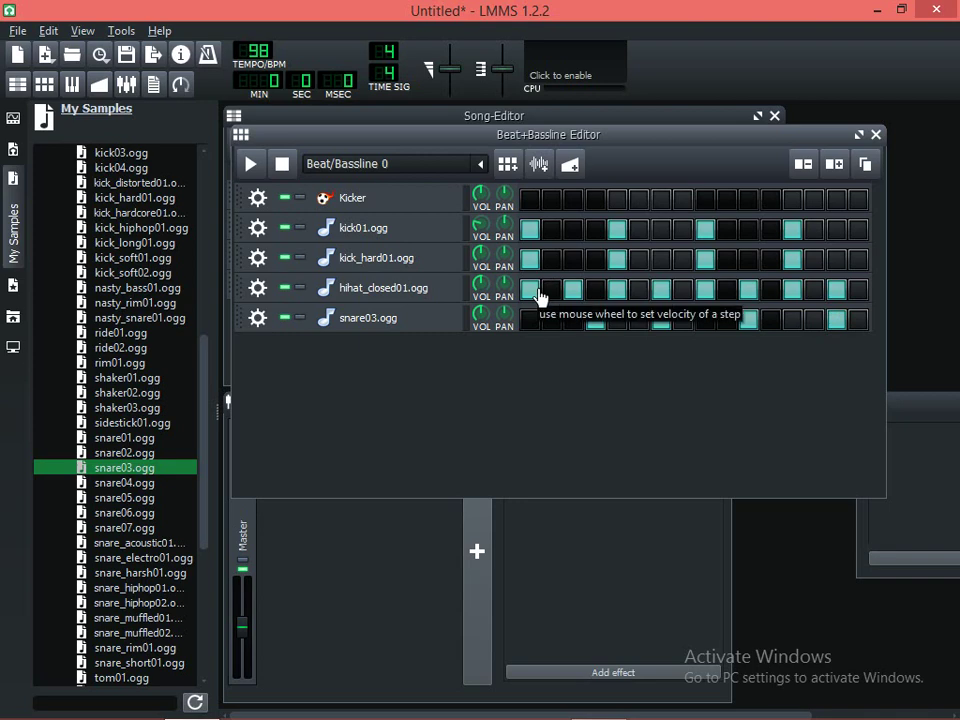
key("space")
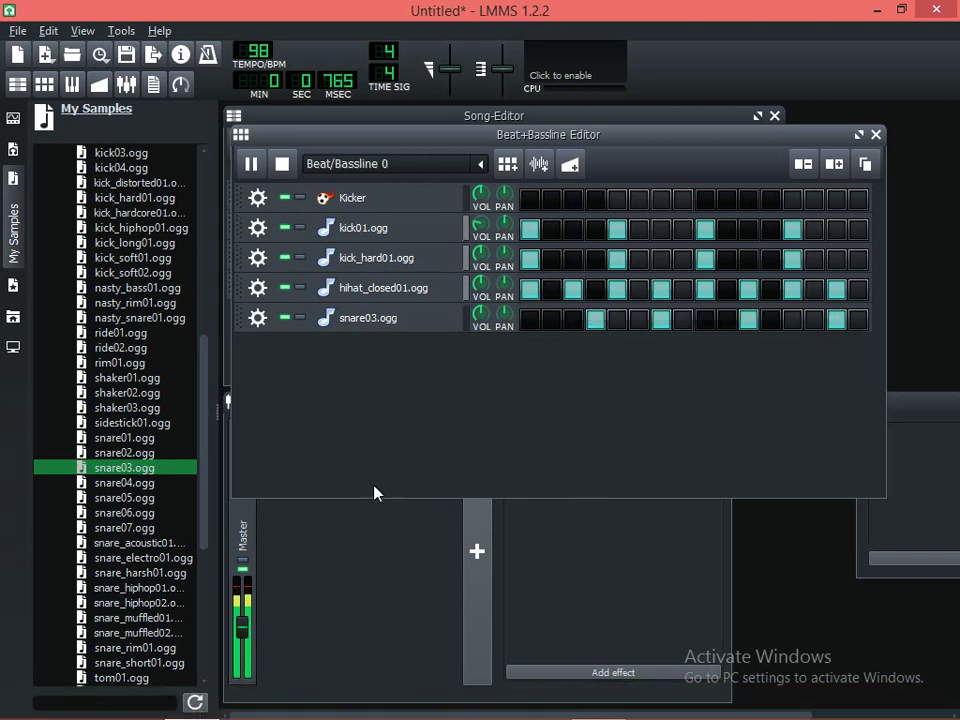
scroll(140, 545, "down", 3)
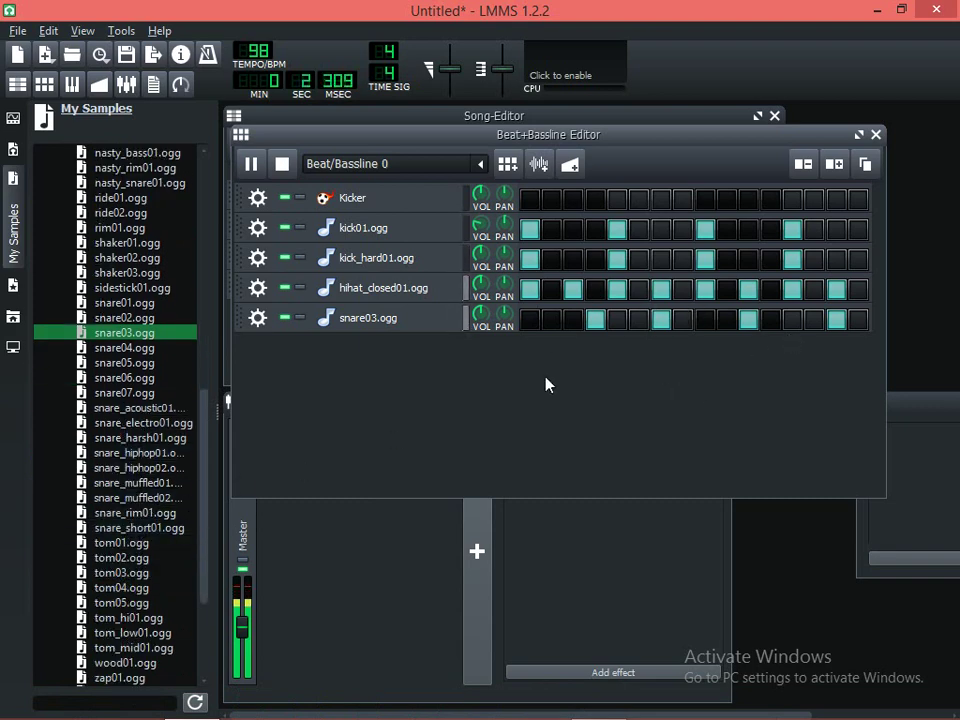
Move the snare03.ogg hit from step 11 to step 12 during playback, and stop the pattern
left_click(748, 318)
left_click(770, 318)
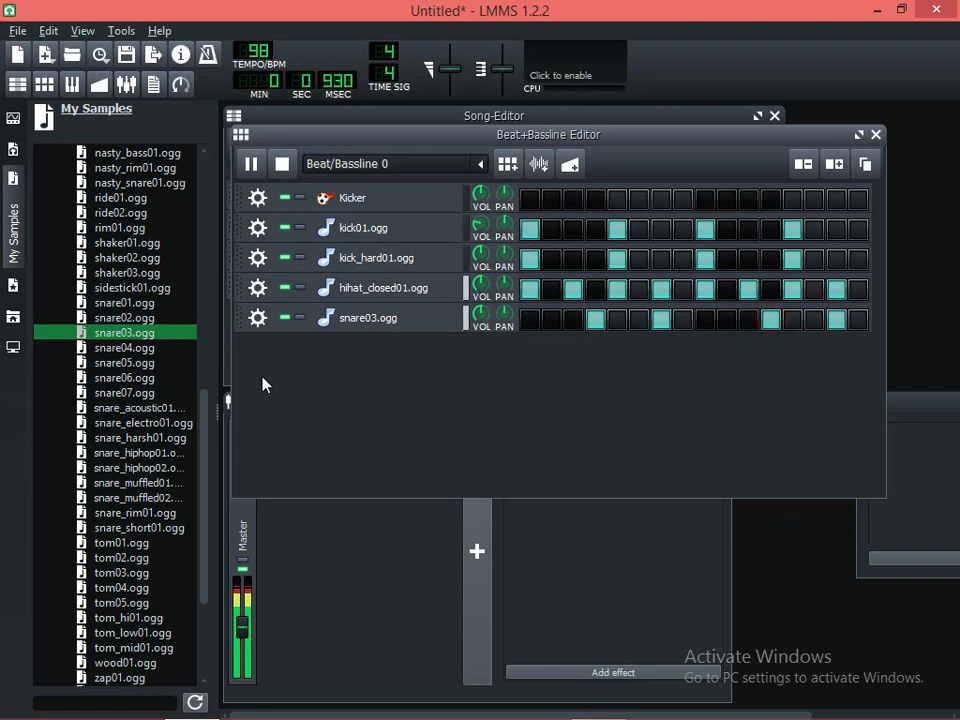
key("space")
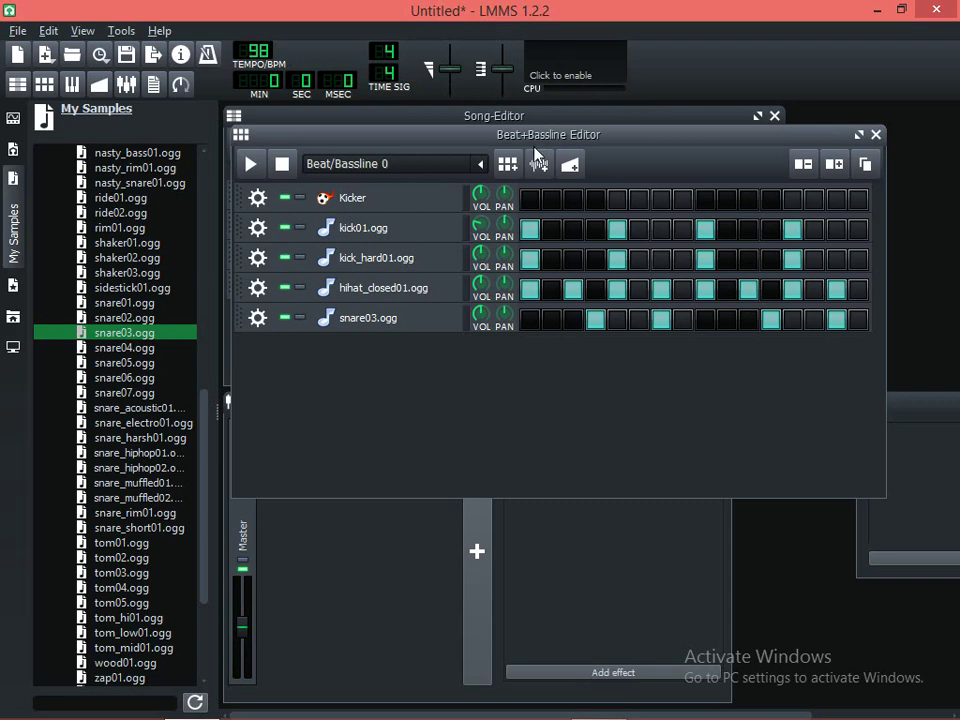
Close the Beat+Bassline Editor, Song-Editor, FX-Mixer and Controller Rack windows to empty the workspace
left_click_drag(512, 137, 533, 174)
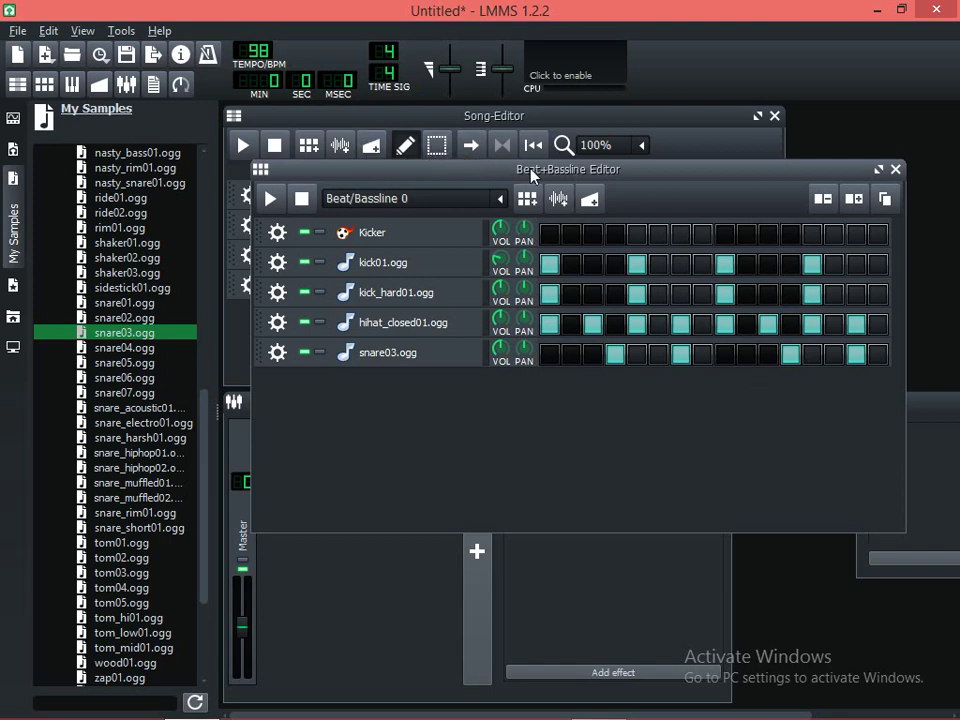
left_click(895, 169)
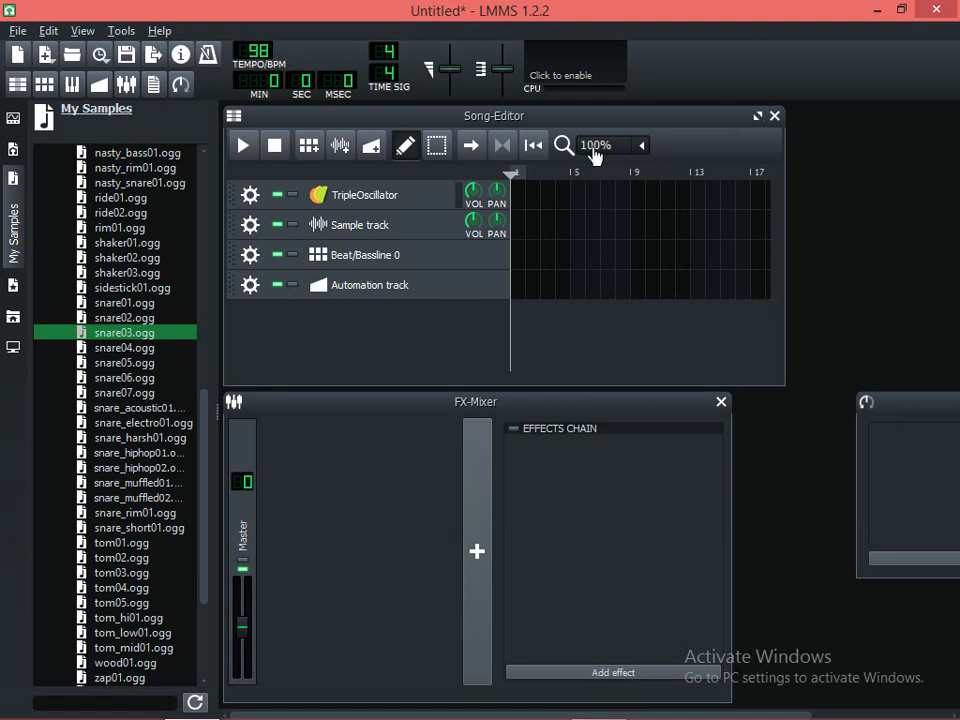
left_click(495, 118)
left_click_drag(495, 118, 519, 122)
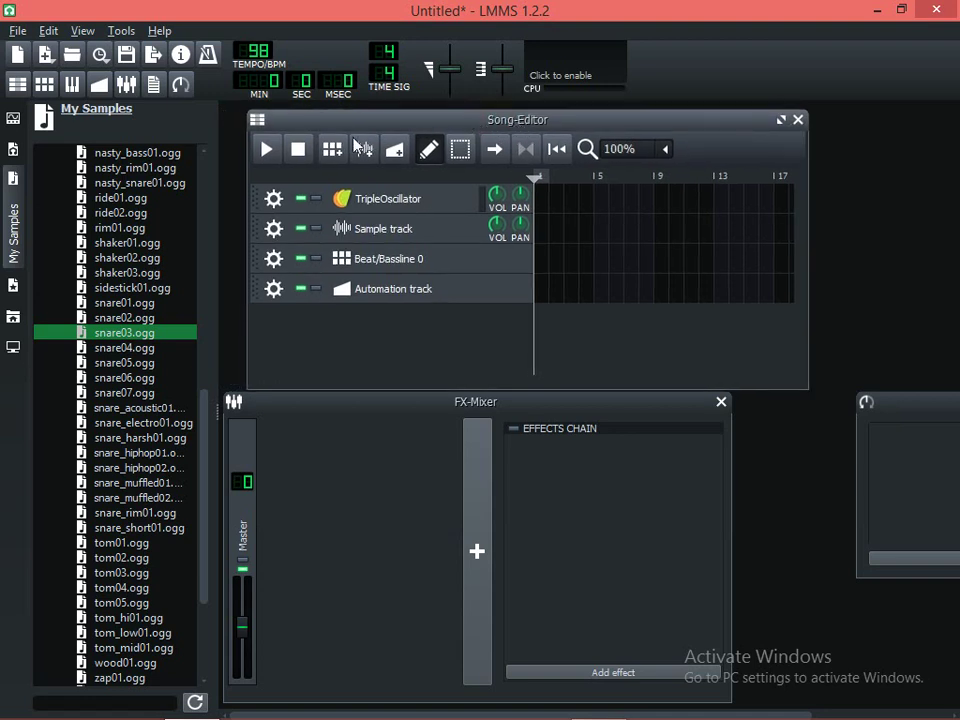
left_click(798, 120)
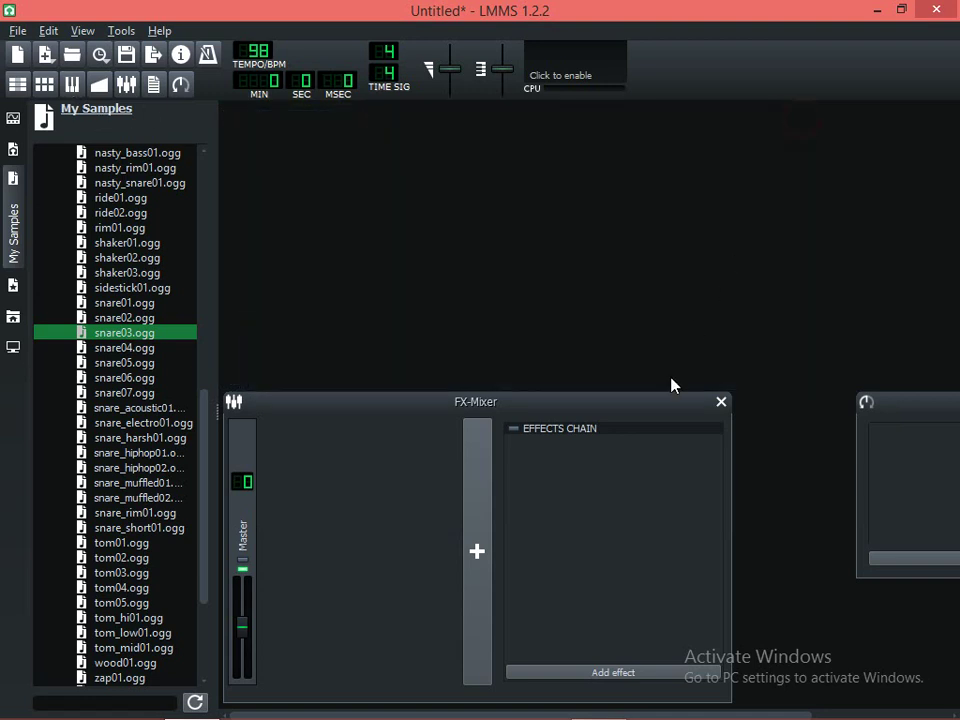
left_click(721, 401)
left_click_drag(879, 403, 334, 350)
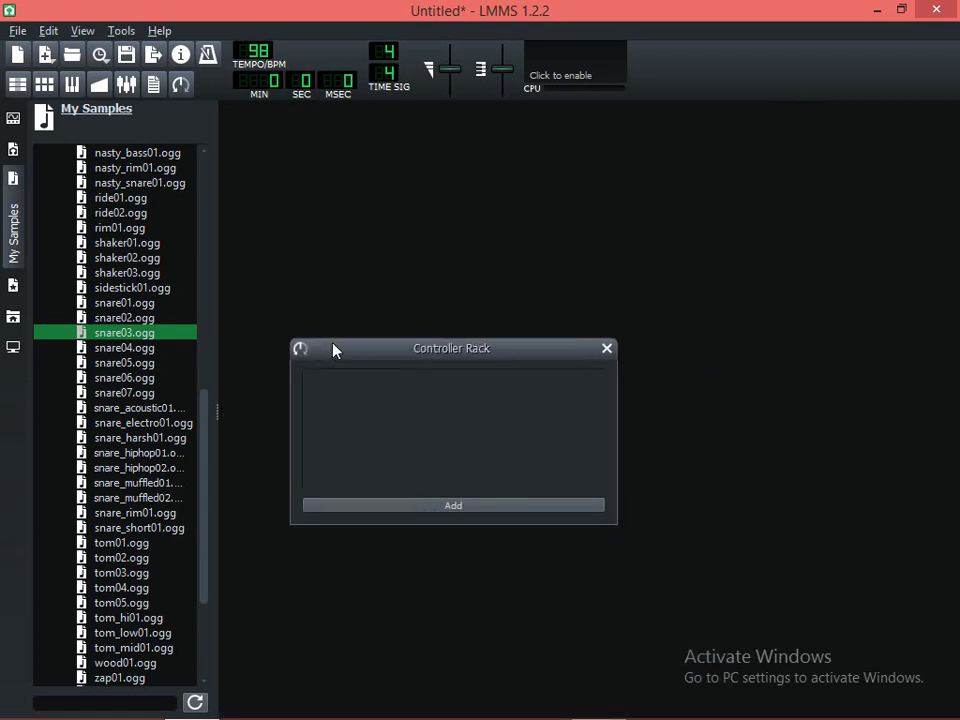
left_click(607, 349)
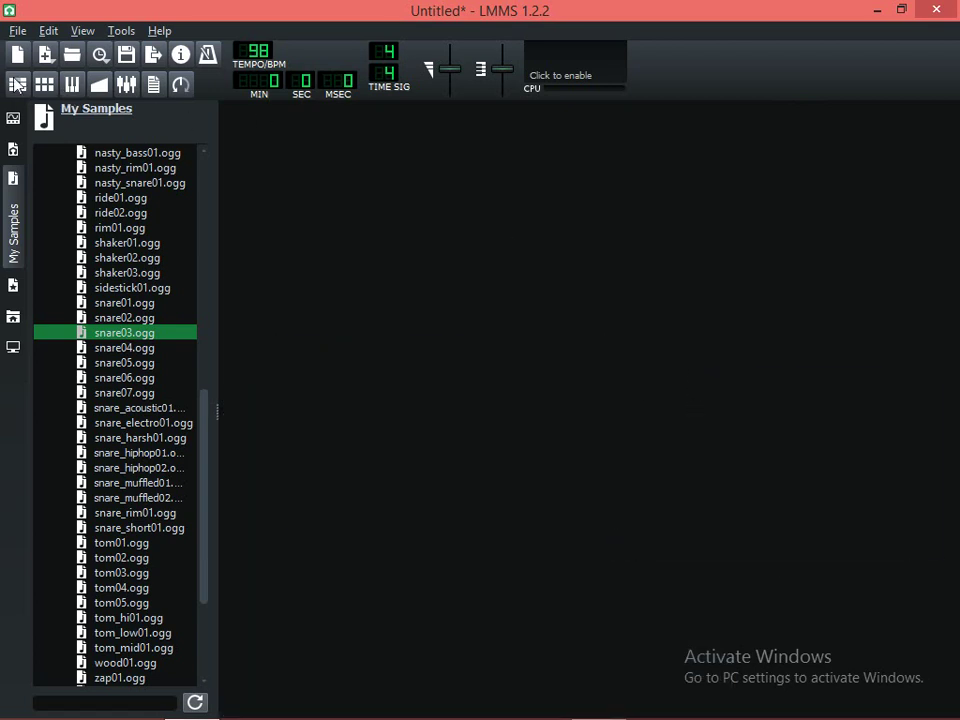
Open the Song-Editor, Beat+Bassline Editor and Piano-Roll in turn, and close all but the Song-Editor
left_click(18, 85)
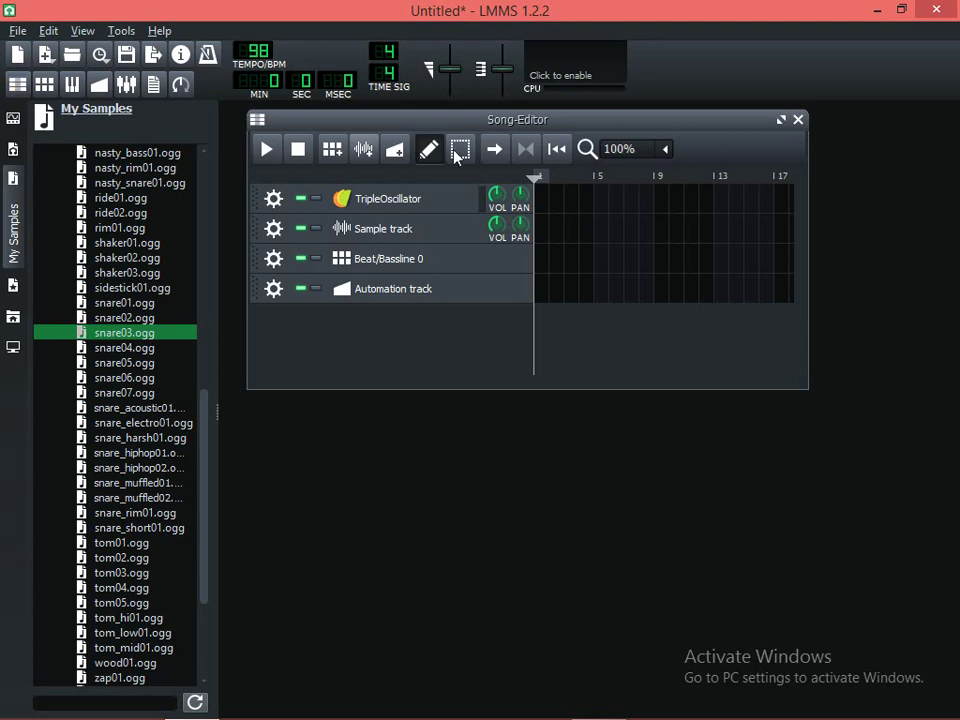
left_click(44, 84)
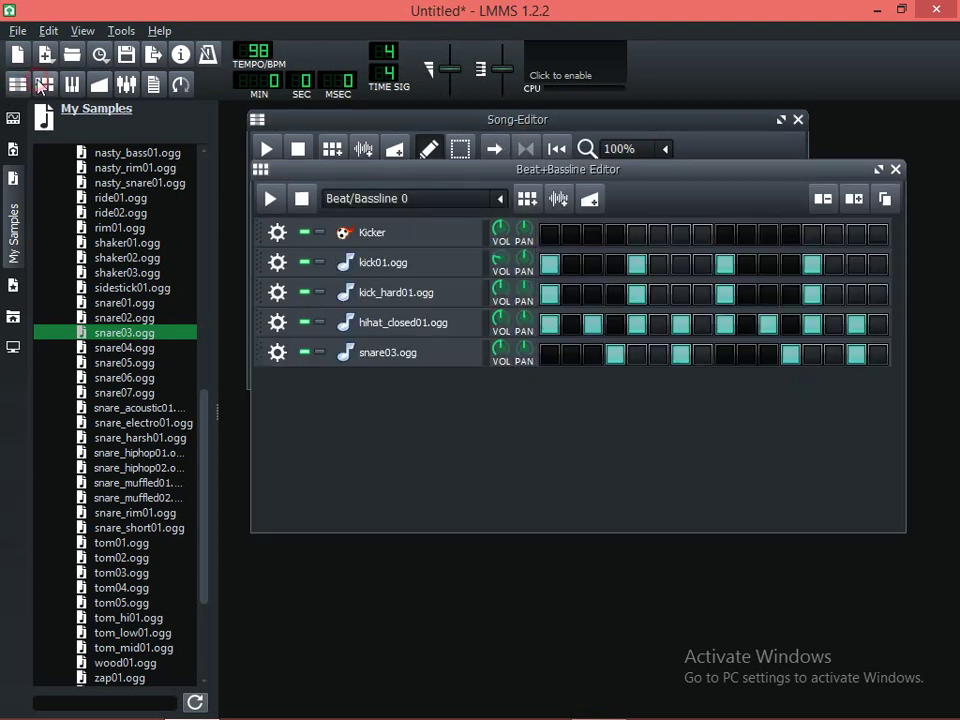
left_click(71, 84)
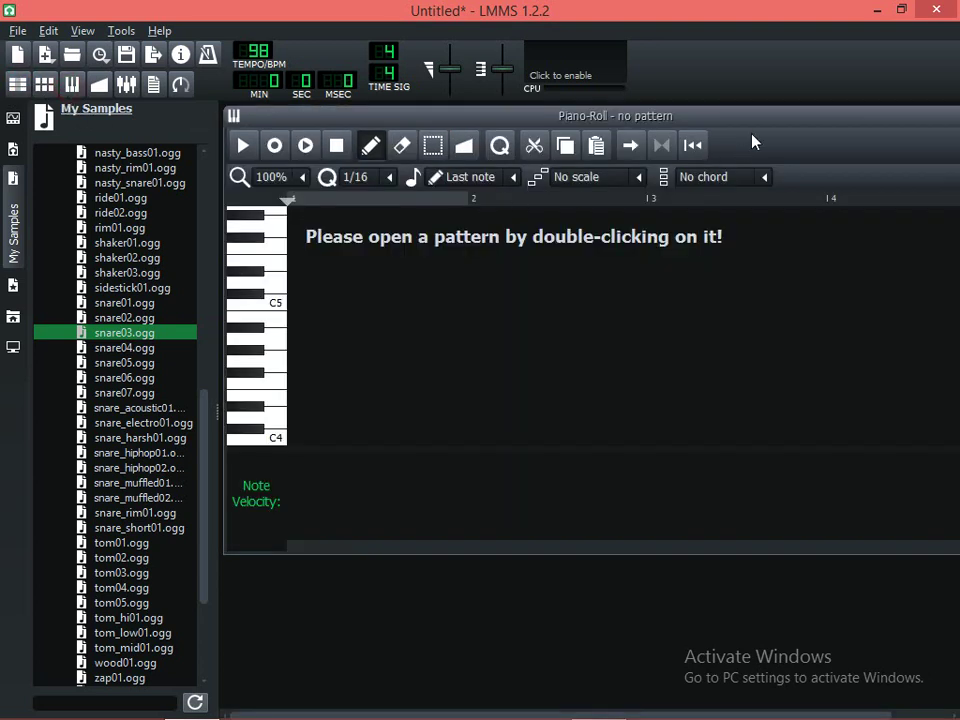
left_click_drag(745, 122, 568, 176)
left_click(833, 167)
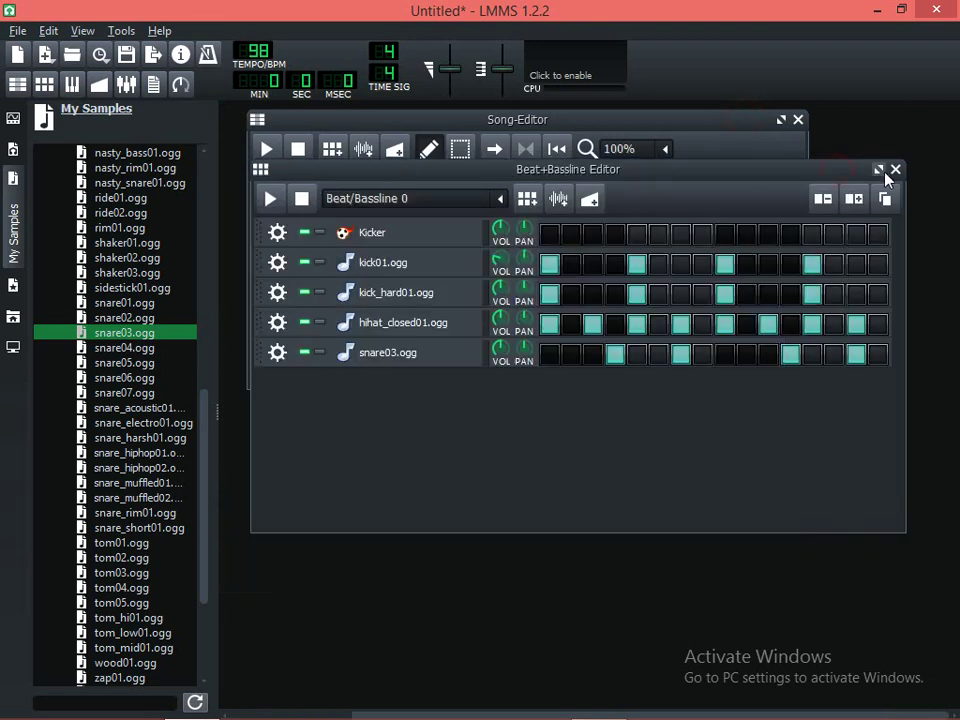
left_click(895, 170)
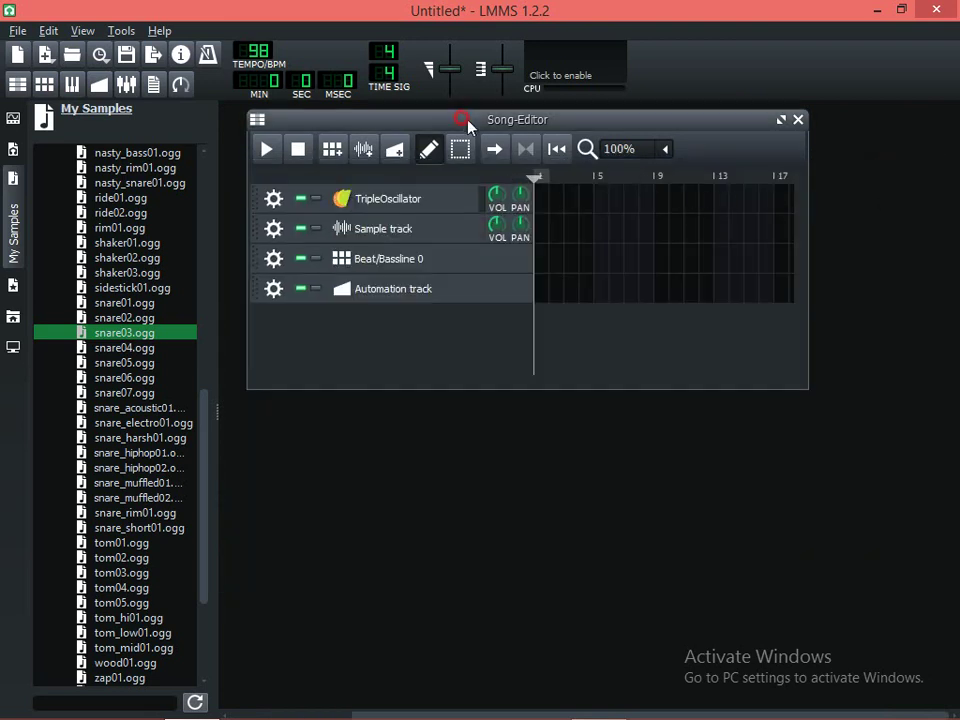
left_click_drag(463, 121, 460, 148)
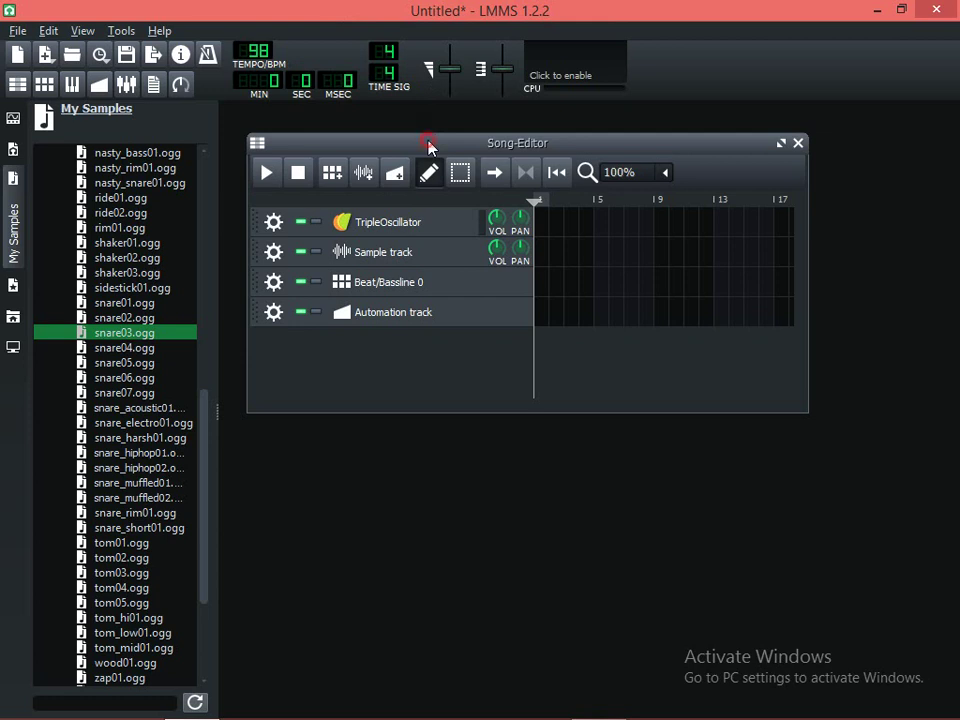
left_click_drag(428, 145, 422, 136)
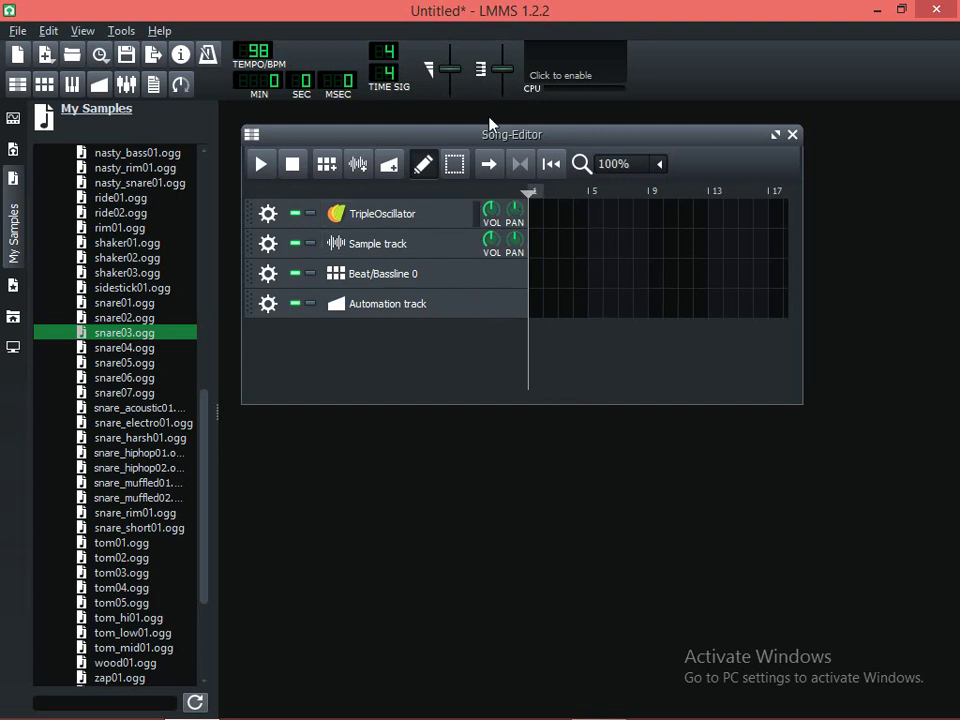
Reopen the Beat+Bassline Editor to review the Beat/Bassline 0 pattern, and close it again
left_click(46, 84)
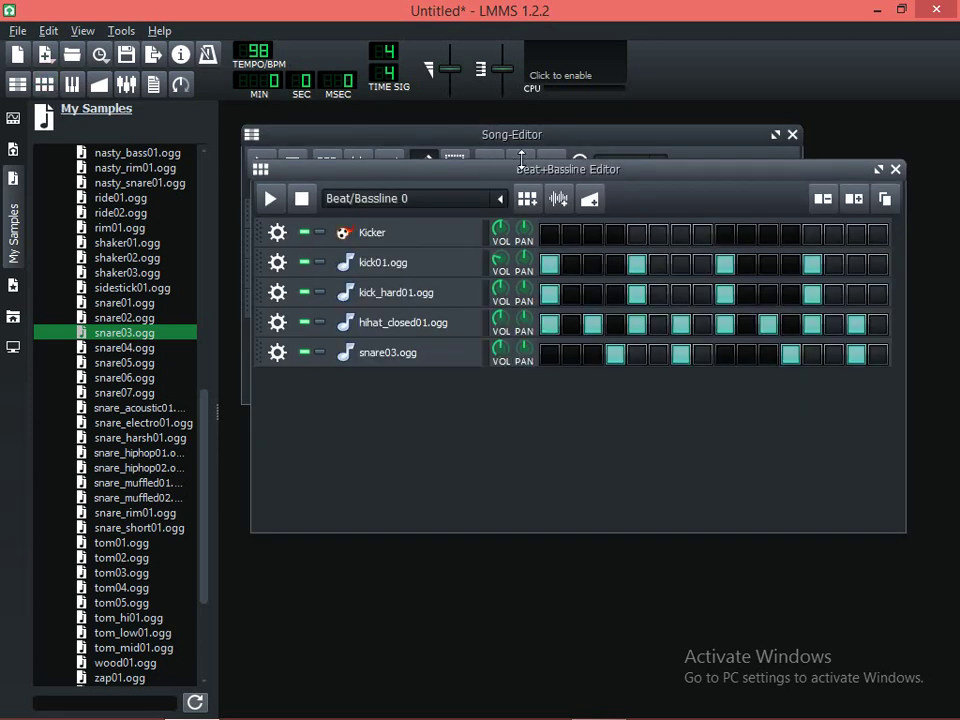
left_click_drag(522, 176, 511, 160)
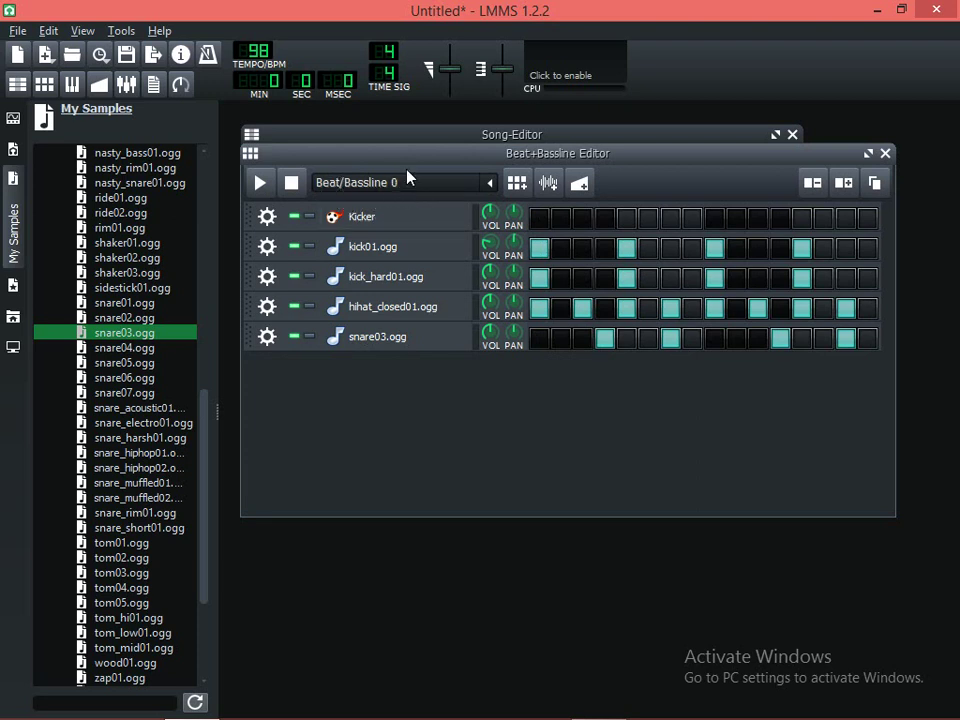
left_click(885, 153)
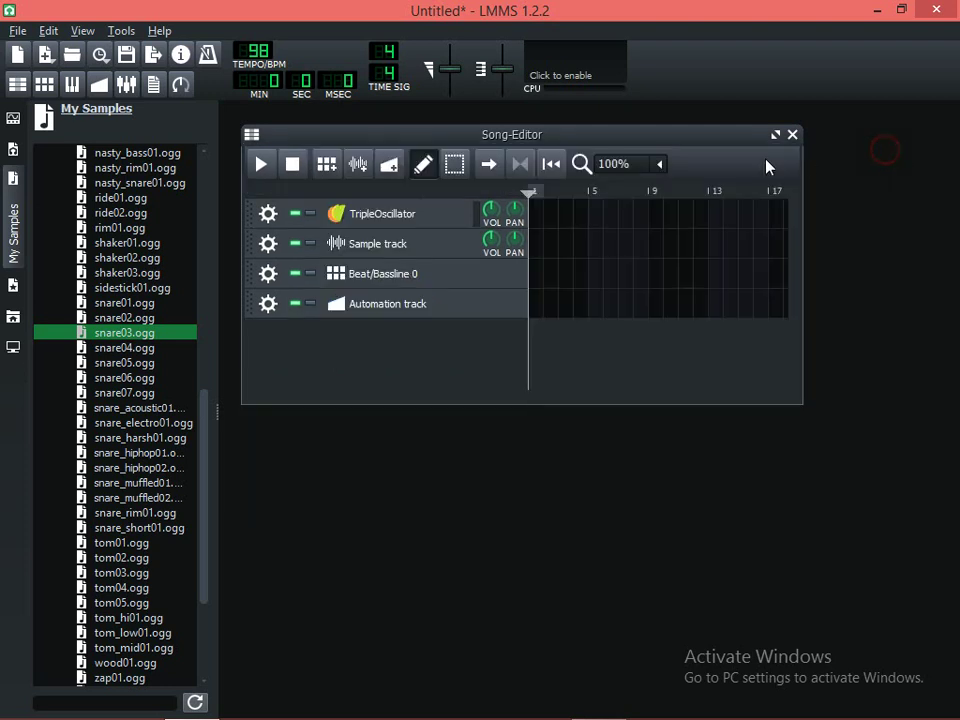
Place a Beat/Bassline 0 block at bar 1 in the Song-Editor and play the song briefly
left_click_drag(471, 137, 477, 149)
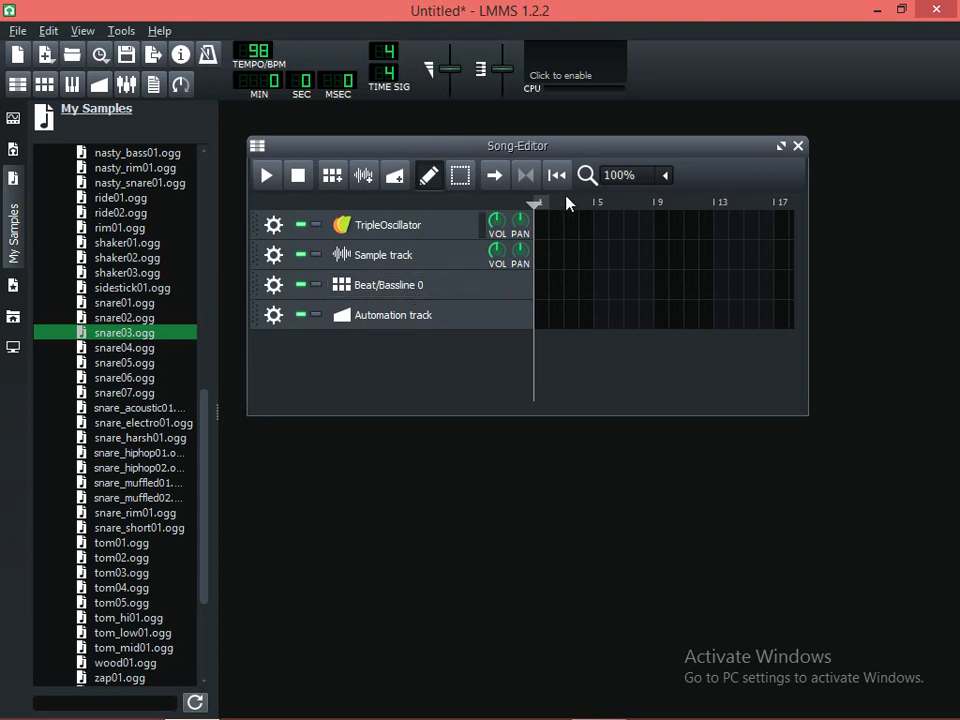
left_click(545, 293)
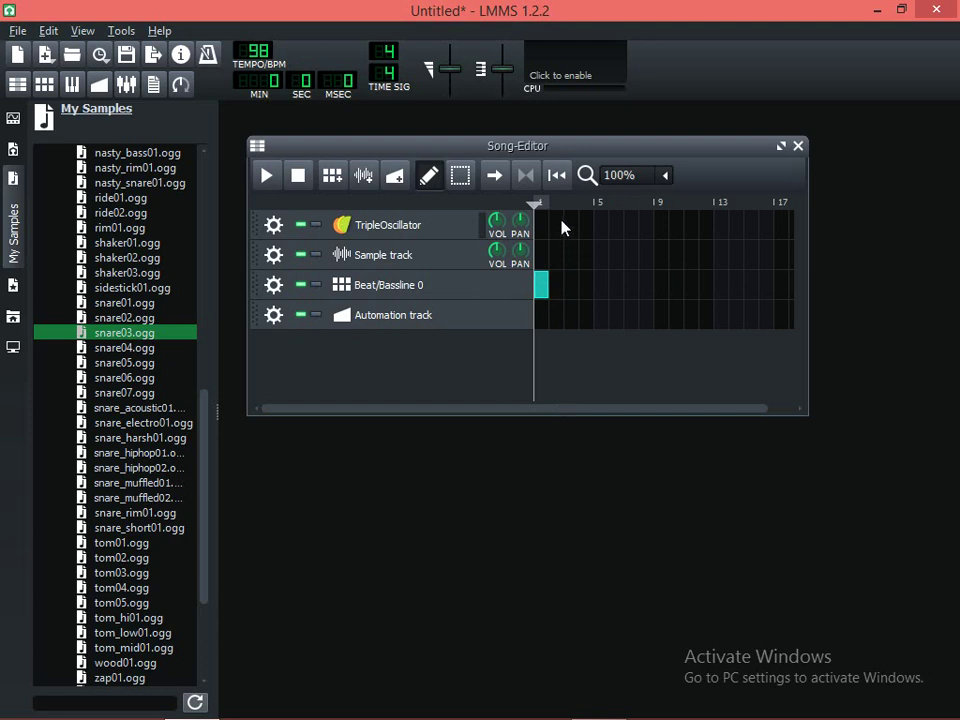
left_click_drag(572, 150, 551, 142)
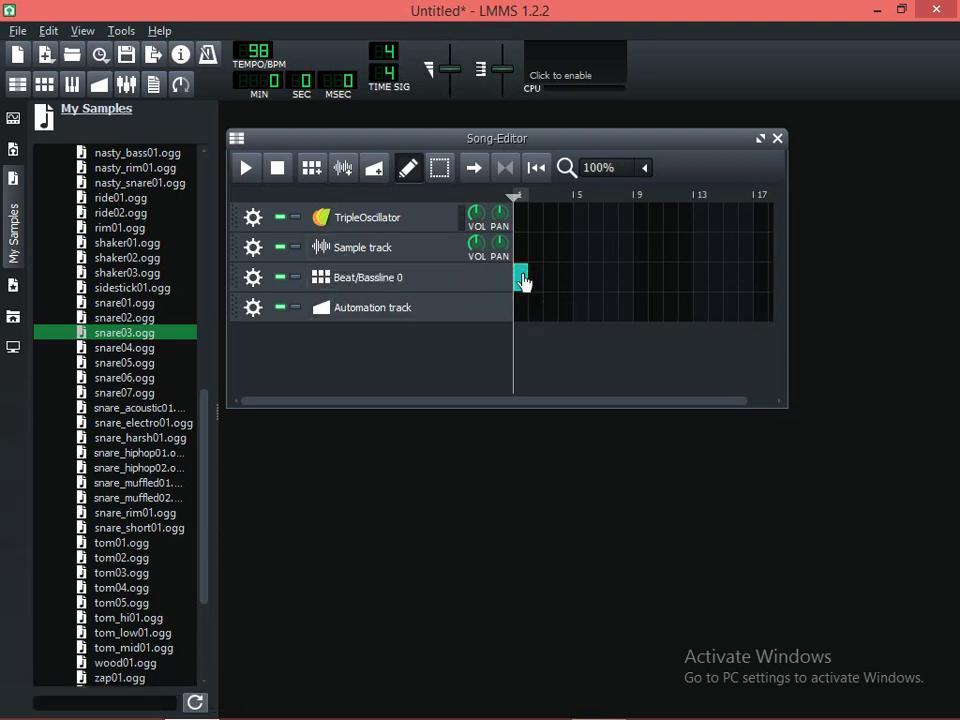
key("space")
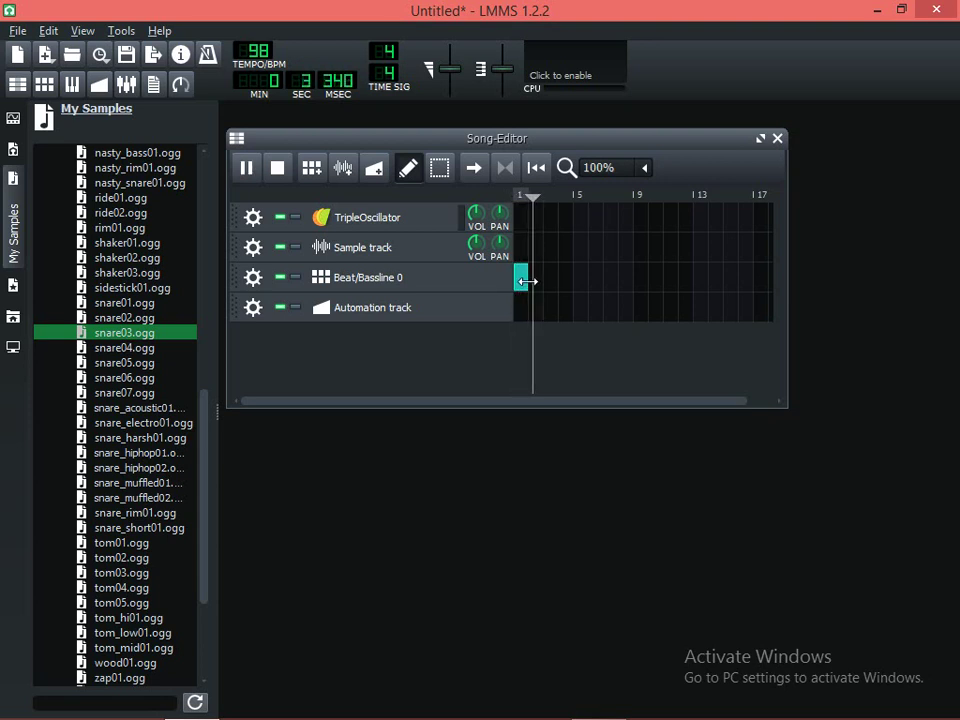
key("space")
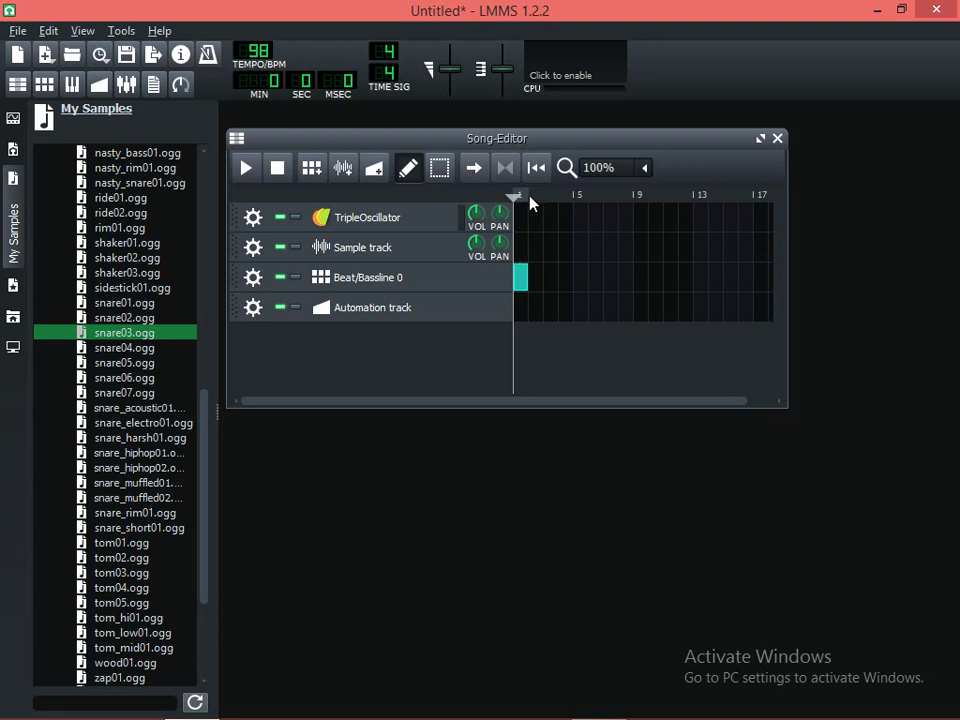
Fill bars 2 to 4 of the Beat/Bassline 0 track with pattern blocks
left_click_drag(521, 287, 543, 285)
left_click_drag(543, 284, 552, 285)
left_click(562, 284)
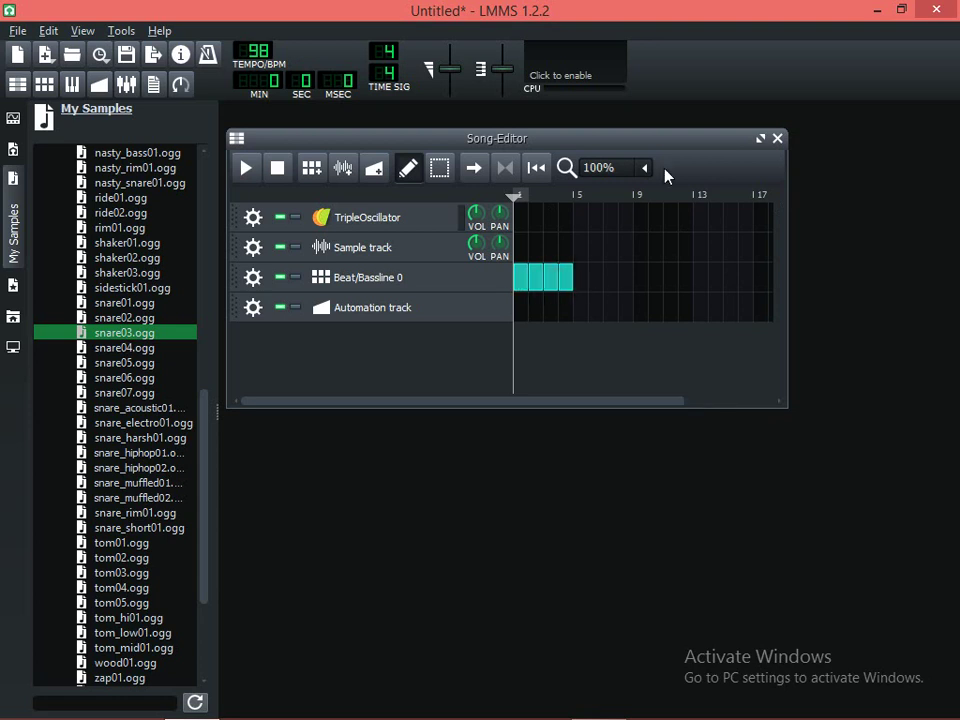
Toggle step 2 of the Kicker track on and off in the Beat+Bassline Editor, and close the editor
left_click(44, 84)
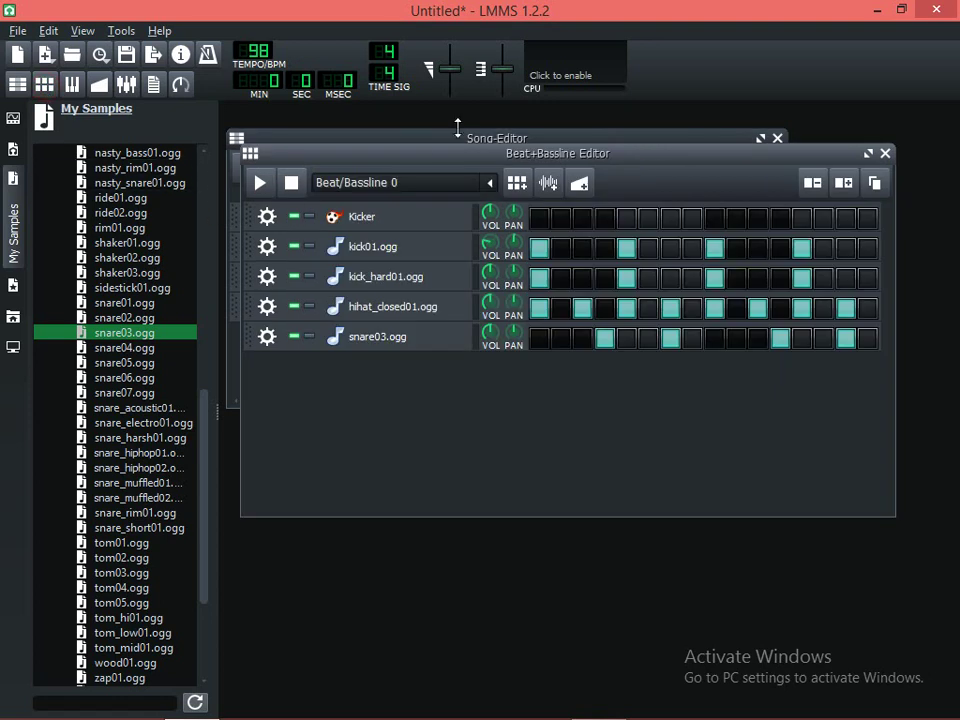
left_click_drag(505, 158, 470, 147)
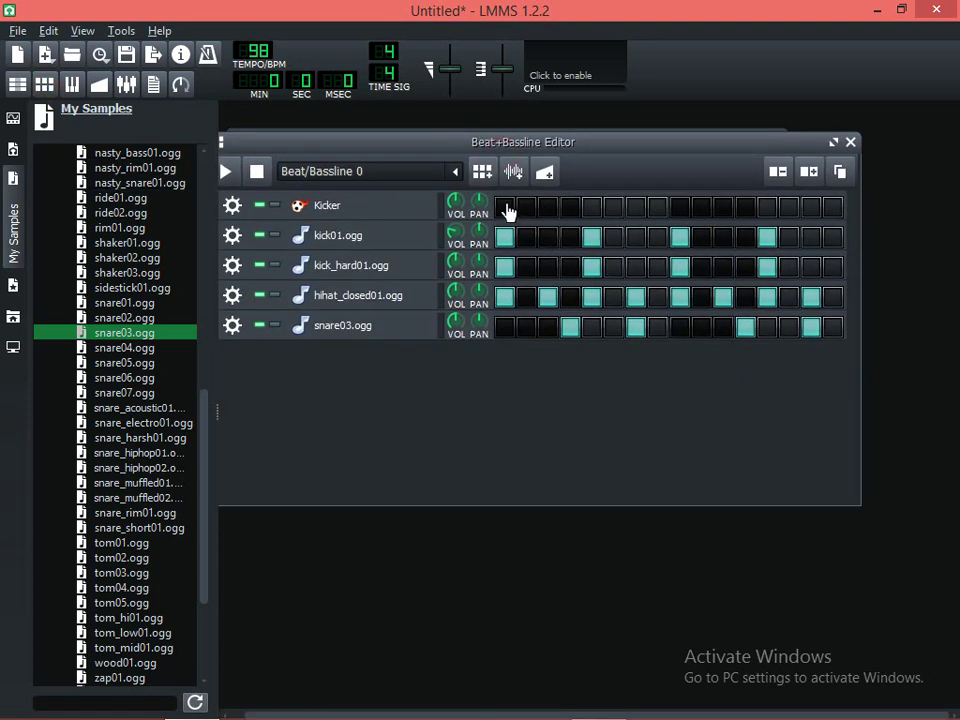
left_click(527, 207)
left_click(527, 209)
left_click(527, 208)
left_click(527, 208)
left_click(850, 142)
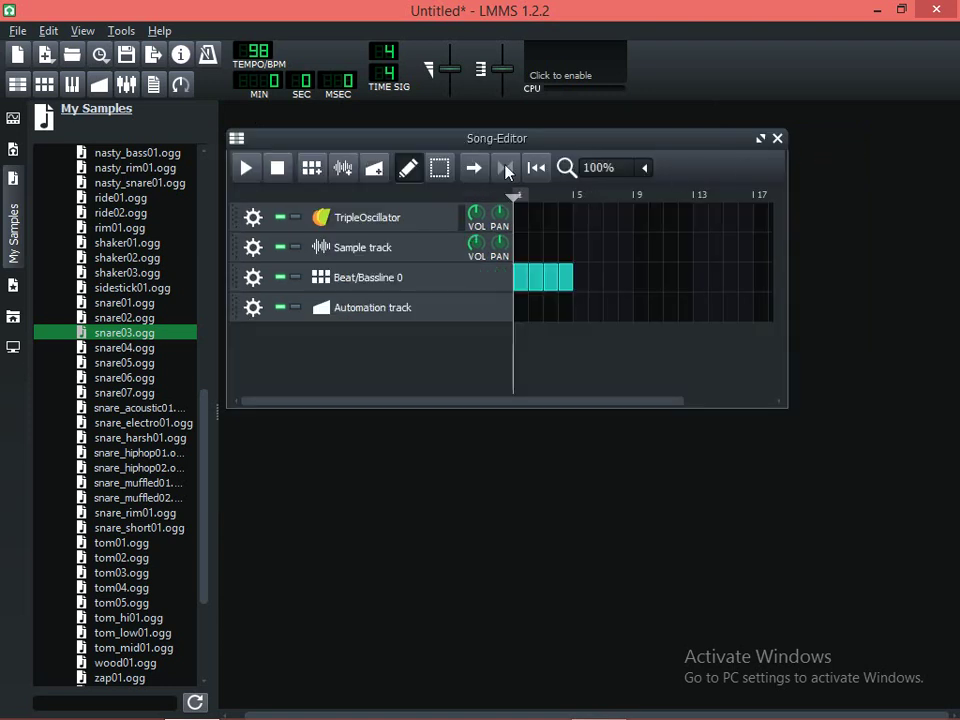
Add a Beat/Bassline 0 block at bar 5, and delete the blocks at bars 5 and 4
left_click(583, 279)
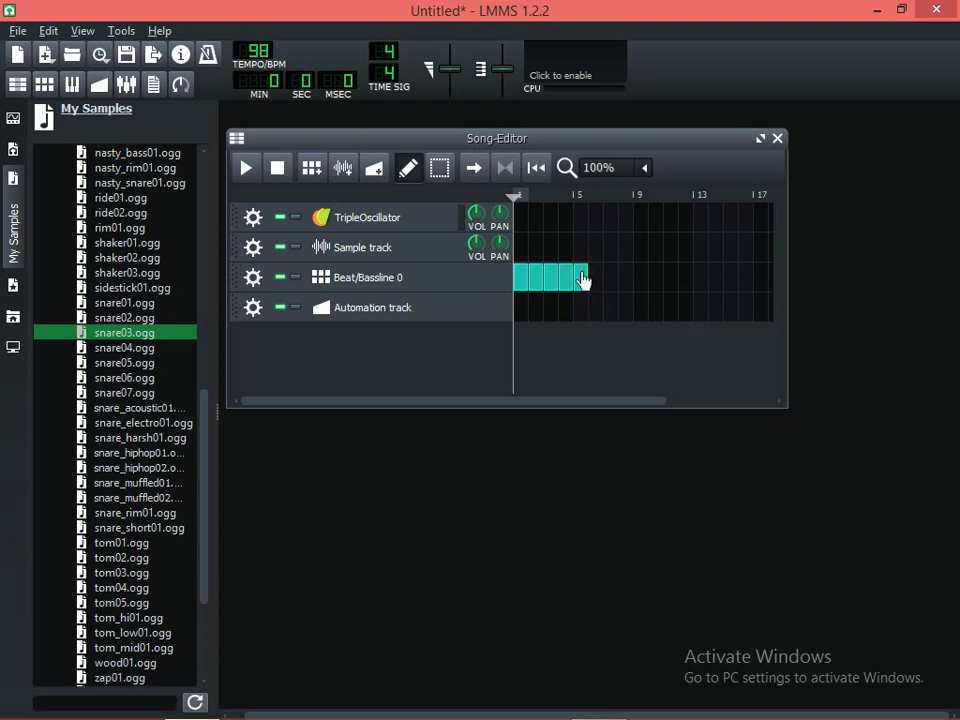
right_click(583, 280)
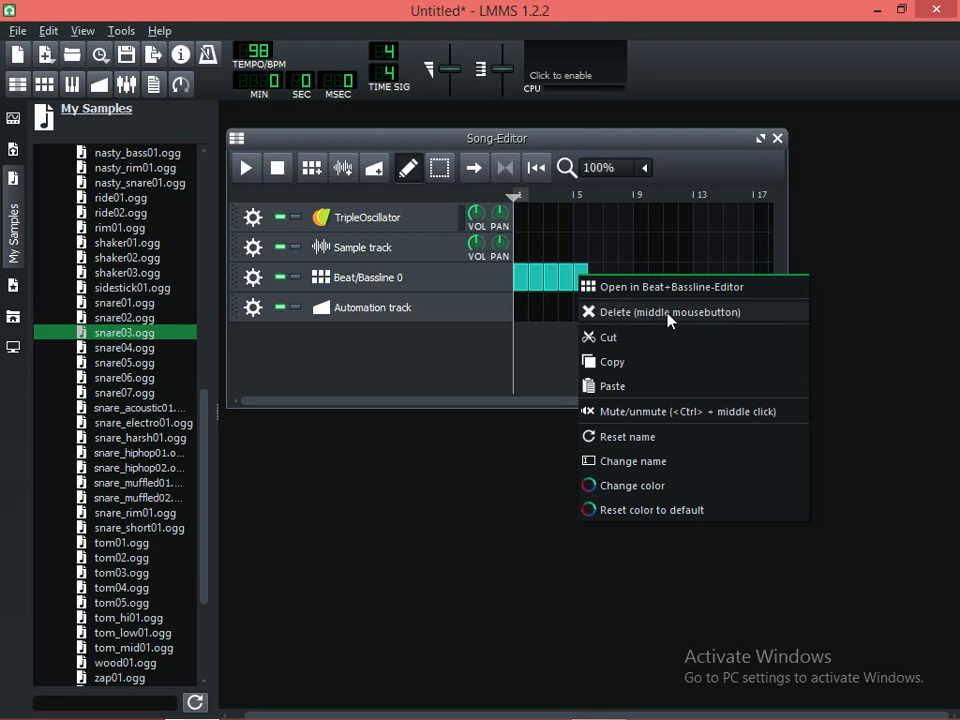
left_click(585, 270)
right_click(585, 283)
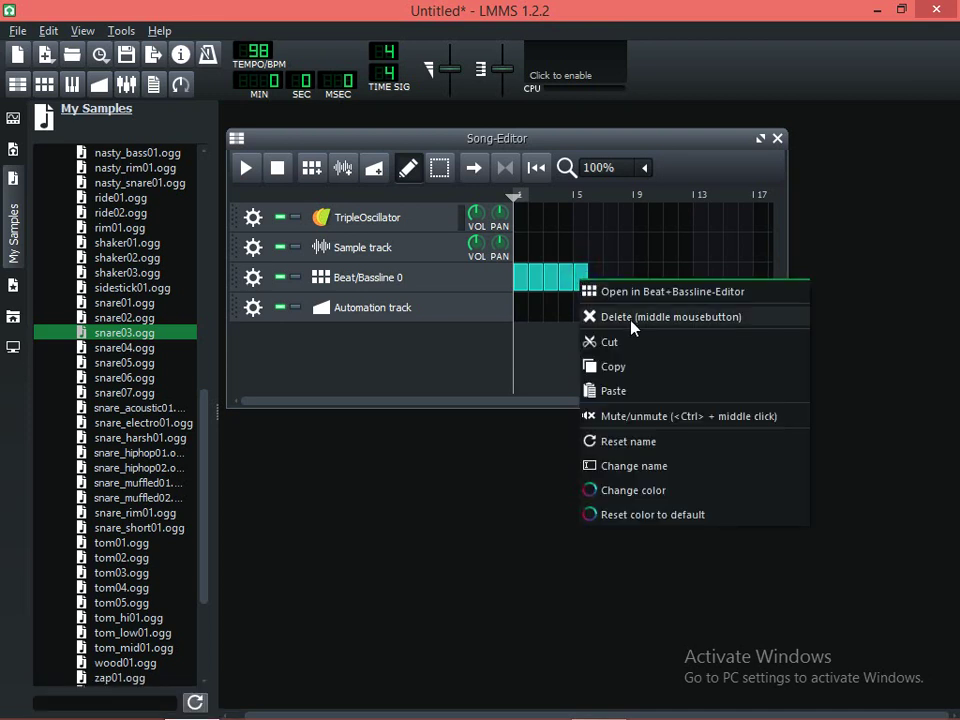
left_click(633, 327)
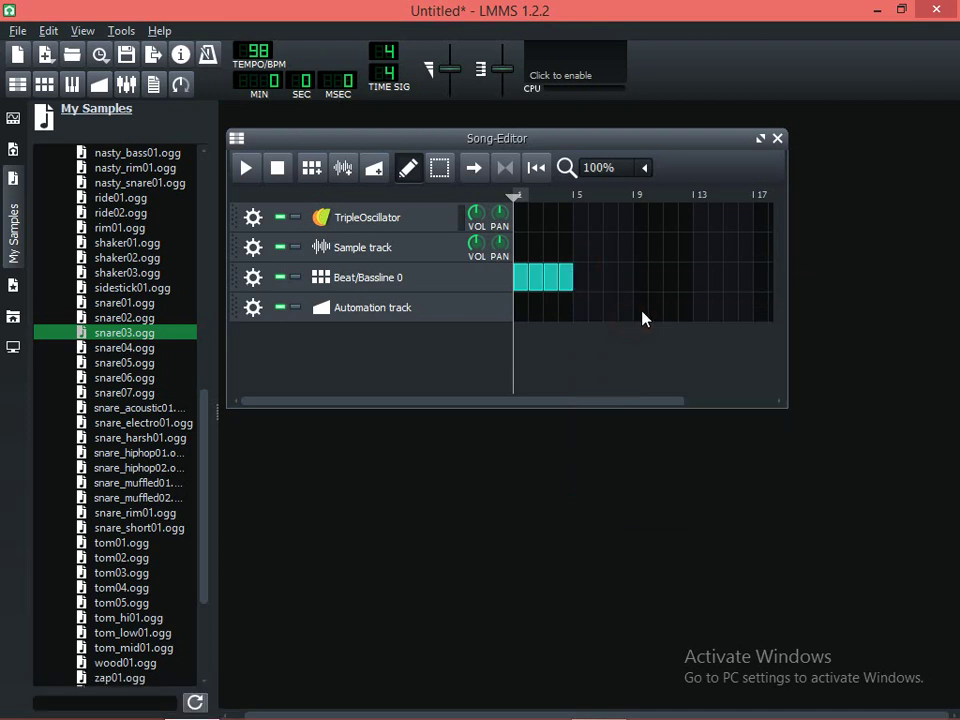
right_click(564, 278)
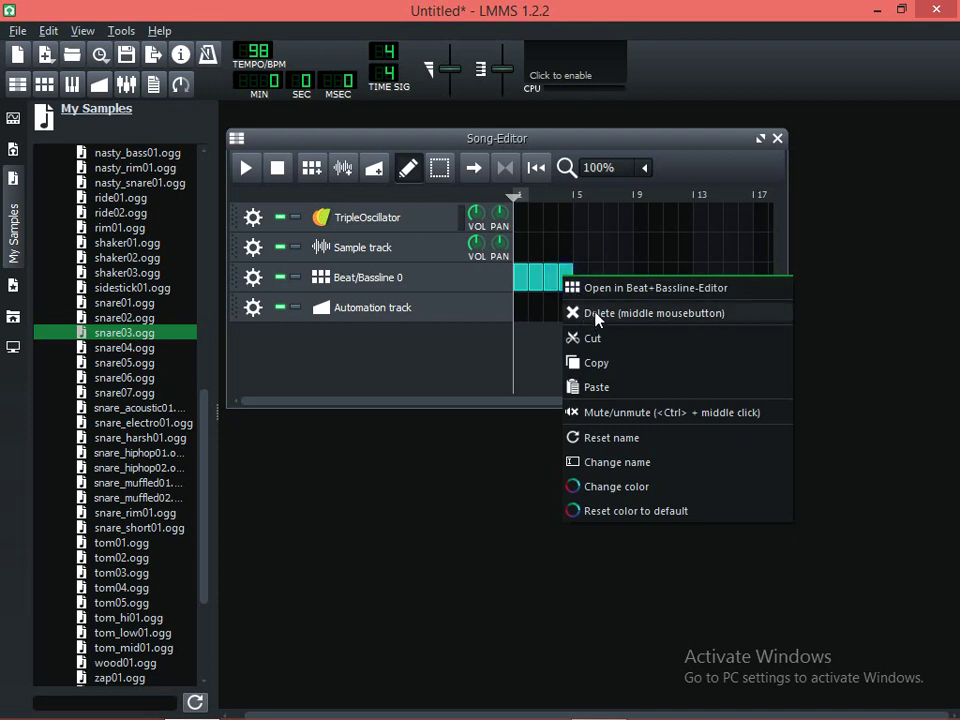
left_click(596, 314)
Fill bars 4 to 8 of the Beat/Bassline 0 track with pattern blocks and play the song
left_click_drag(567, 278, 650, 283)
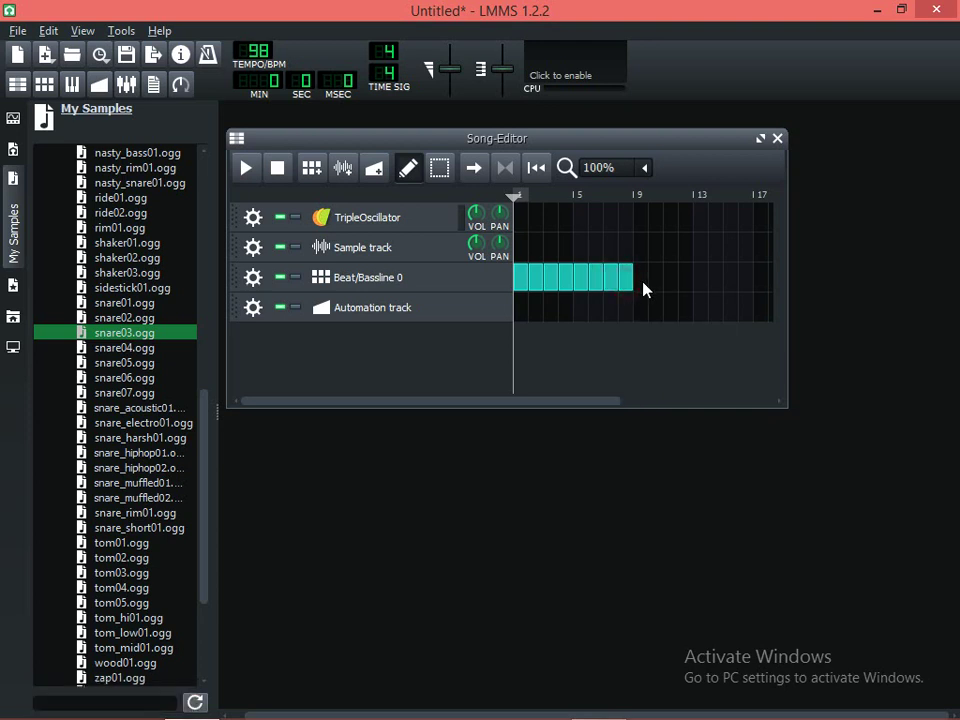
key("space")
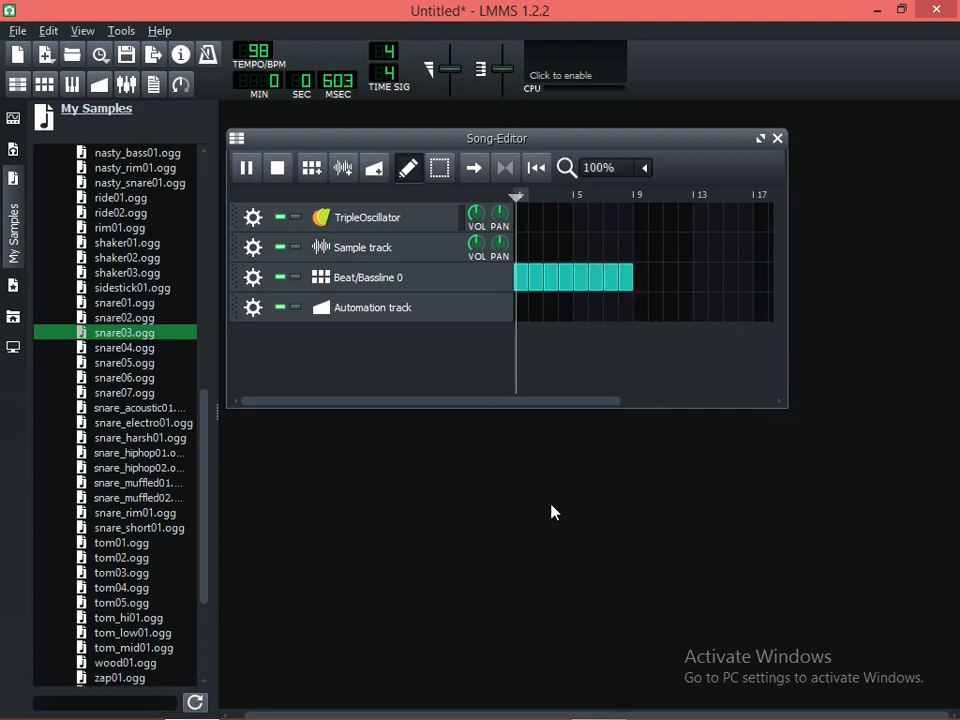
key("space")
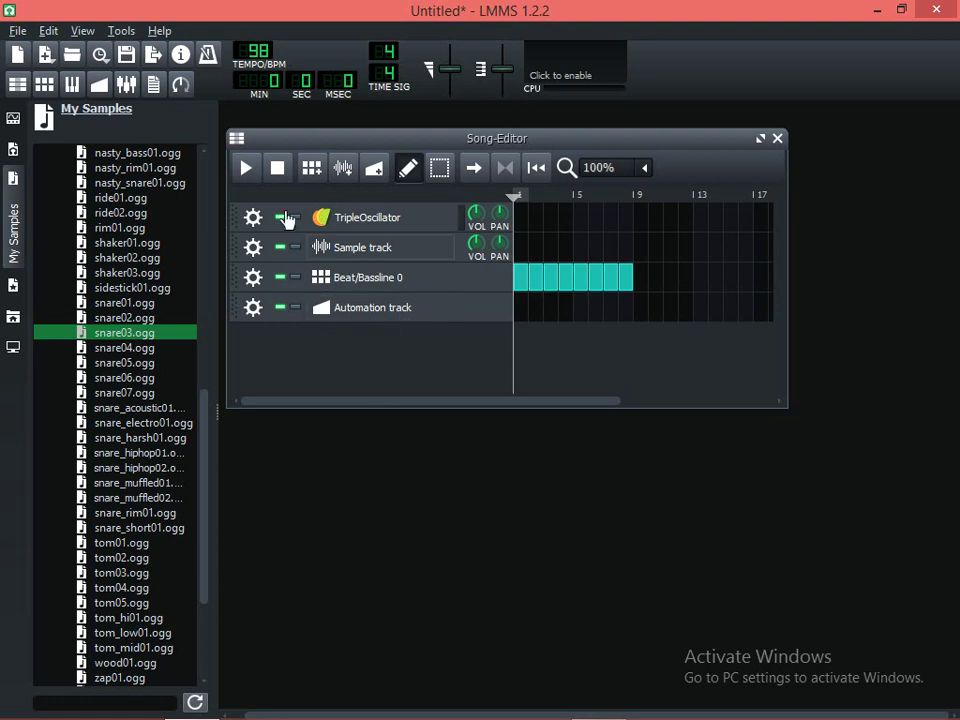
Add a new beat/bassline track to the Song-Editor and rename it "Beat loop1"
left_click_drag(278, 143, 289, 140)
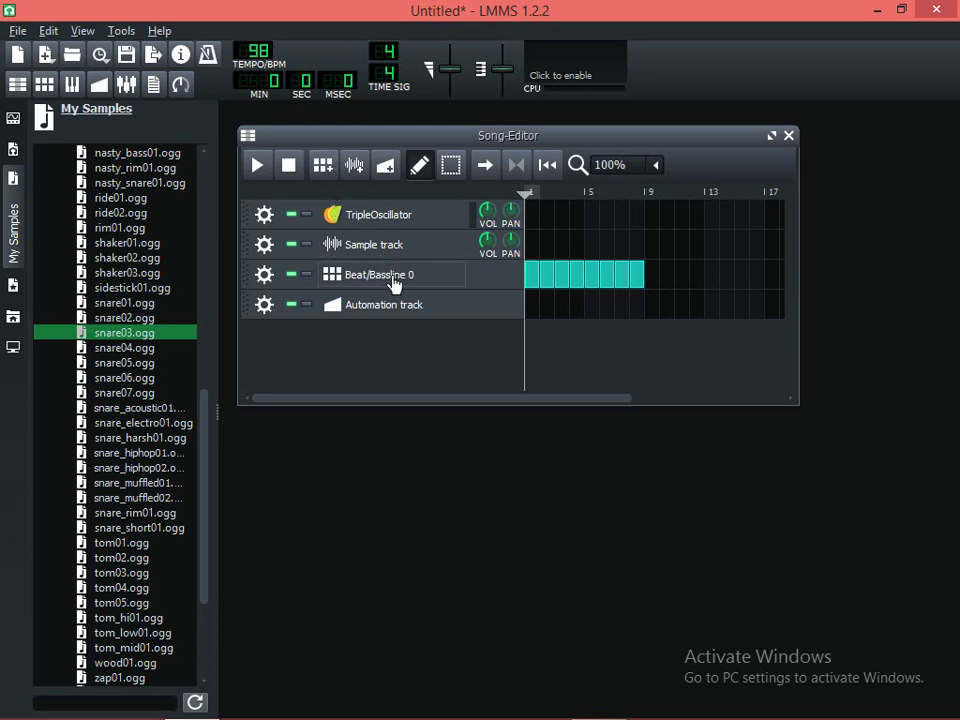
left_click(322, 165)
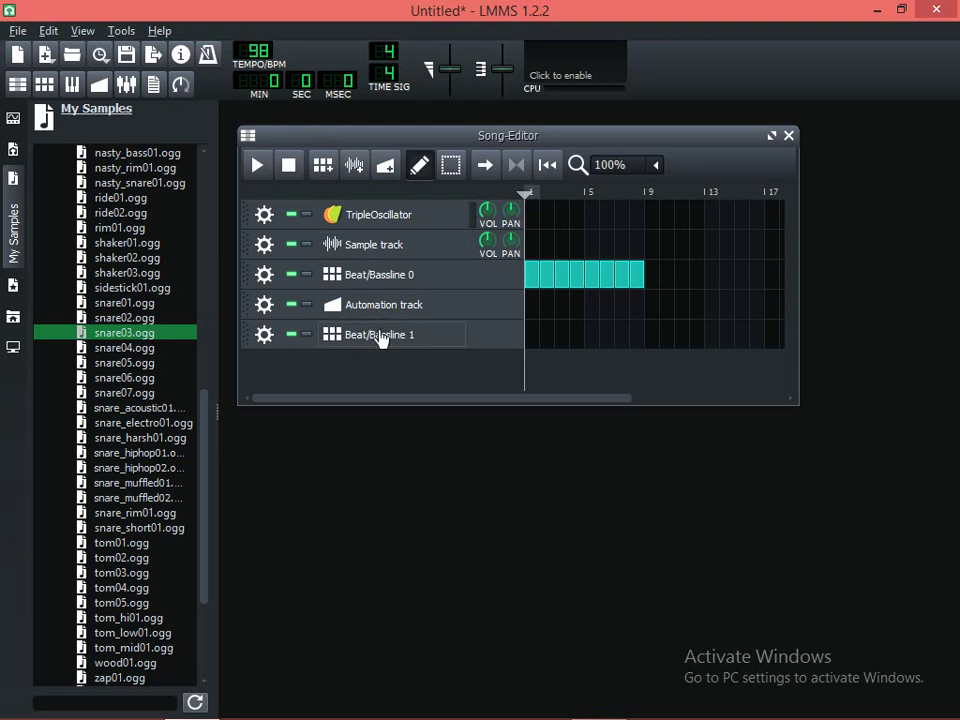
double_click(381, 334)
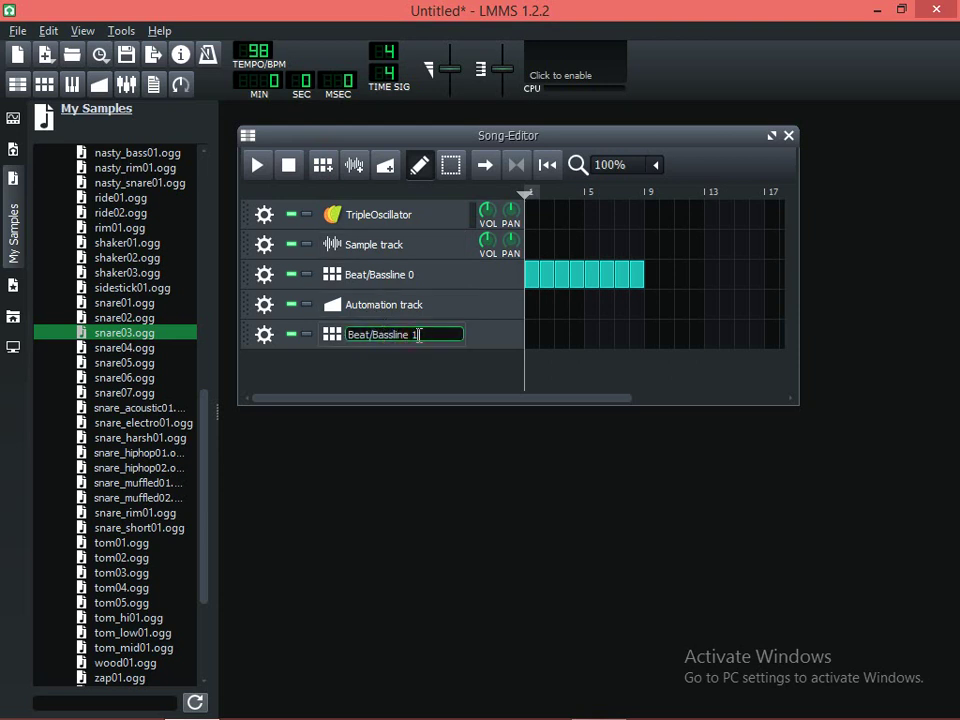
key("BackSpace")
key("BackSpace")
key("BackSpace")
key("BackSpace")
key("BackSpace")
key("BackSpace")
key("BackSpace")
key("BackSpace")
key("BackSpace")
key("BackSpace")
key("BackSpace")
type("loop1")
key("Return")
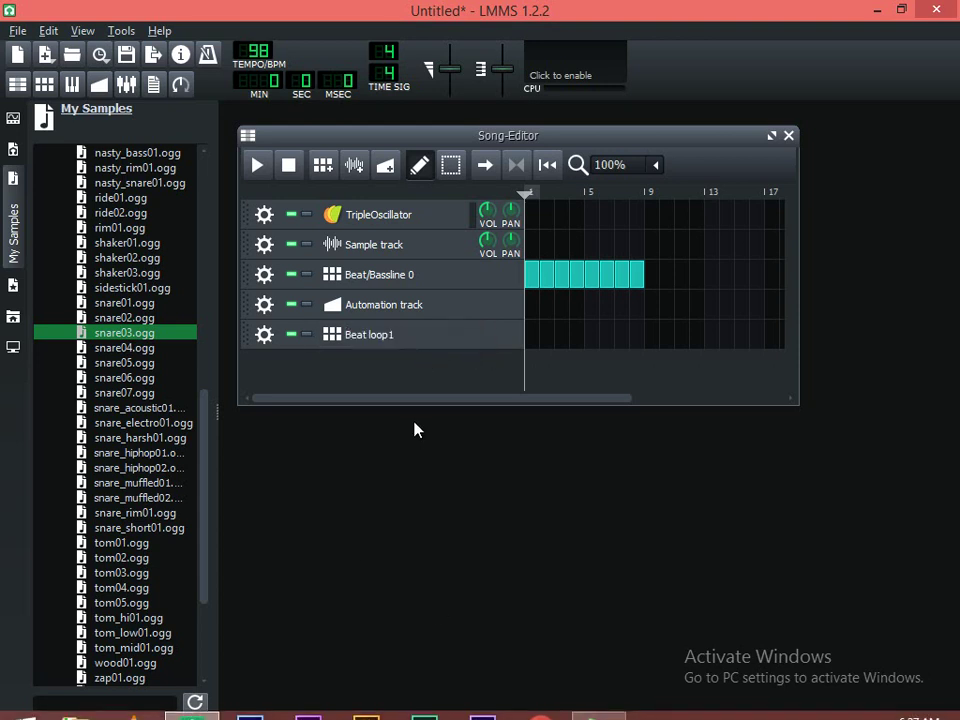
Place a block at bar 1 of the Beat loop1 track, play it soloed, and turn its solo off
left_click(530, 337)
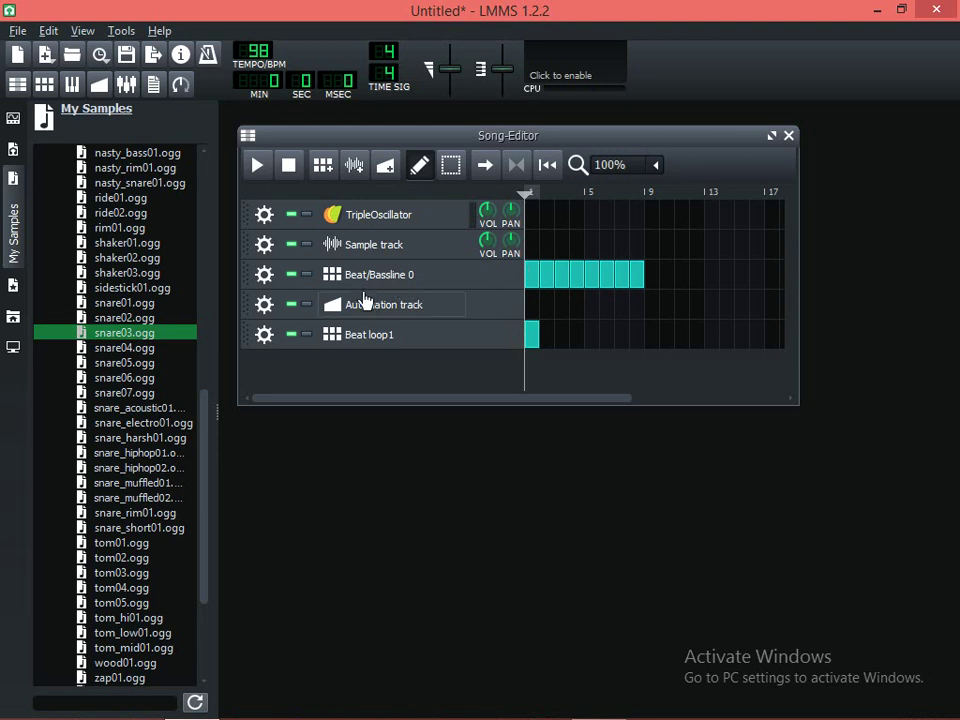
left_click(308, 335)
key("space")
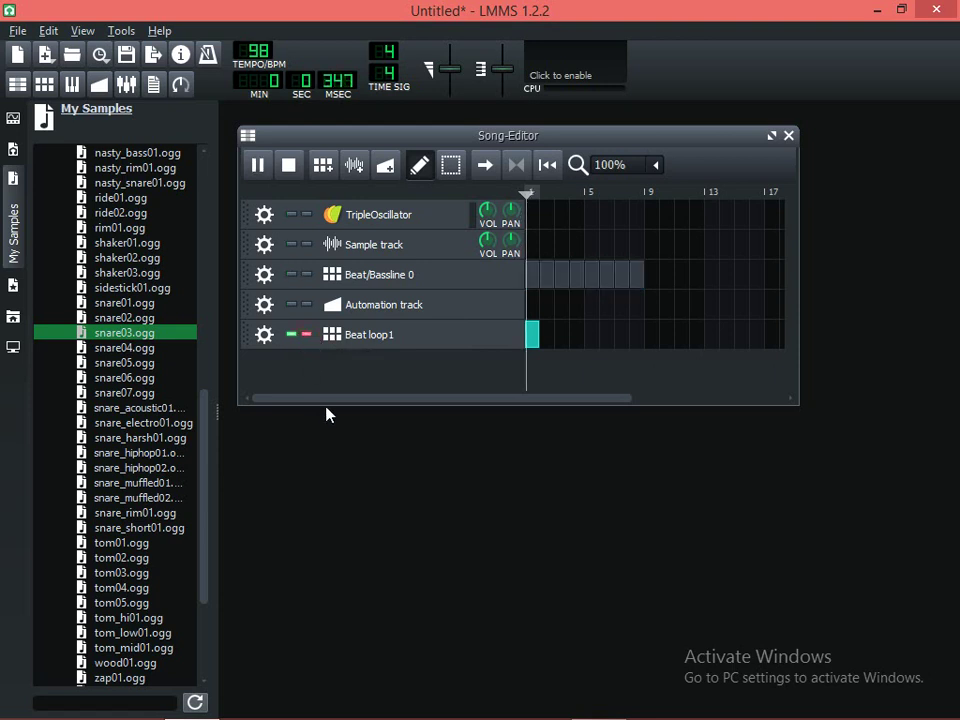
key("space")
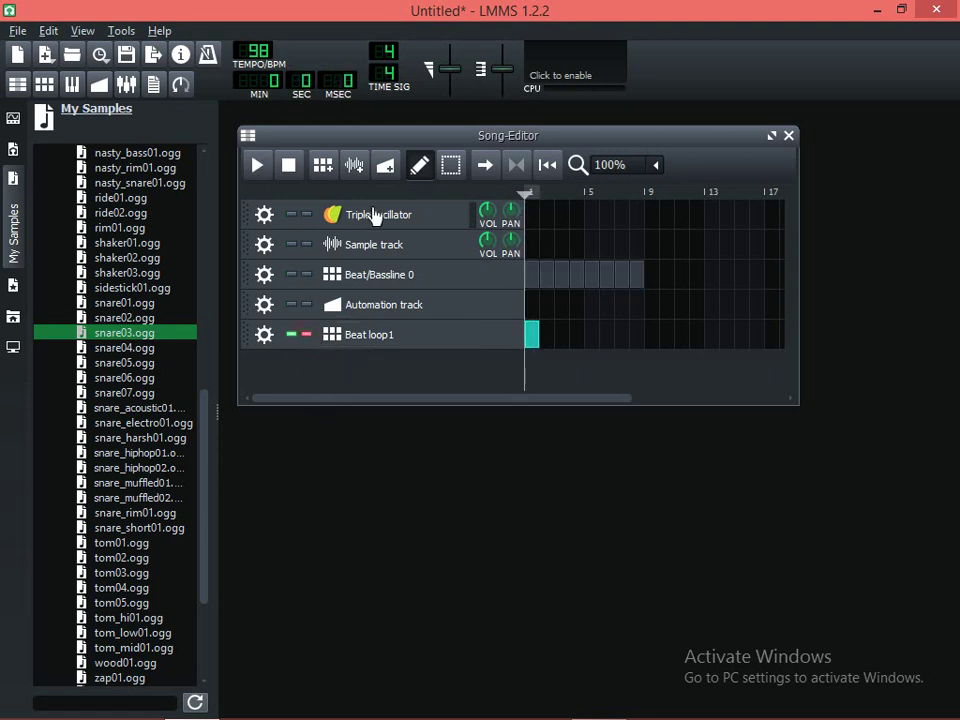
left_click(309, 336)
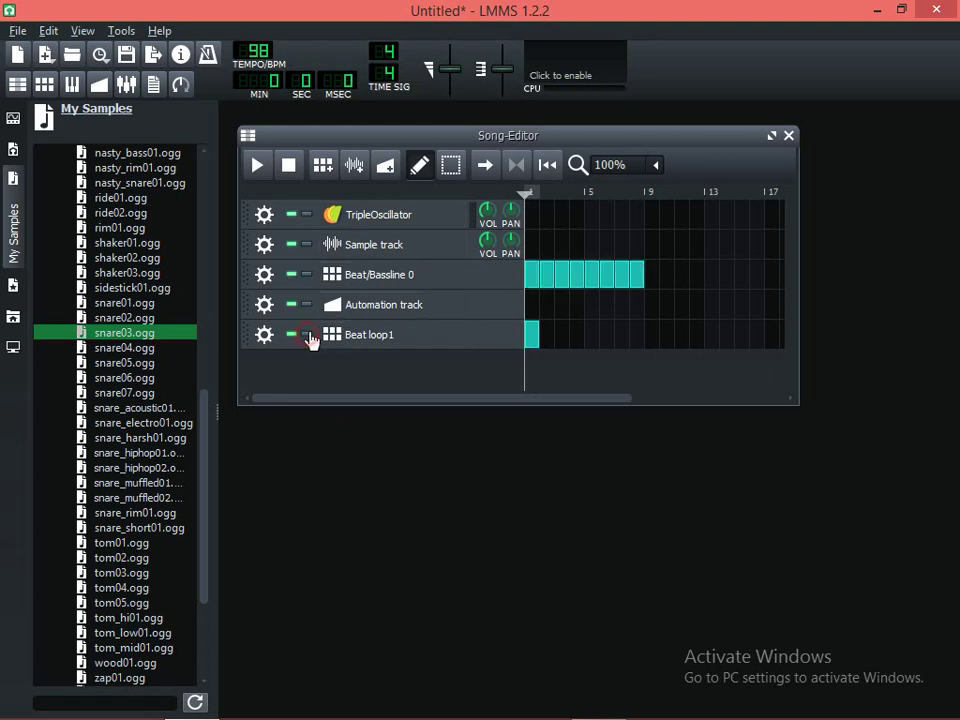
Open the Beat loop1 pattern for editing and audition the muffled, hiphop, rim and short snare samples and tom03.ogg
double_click(533, 337)
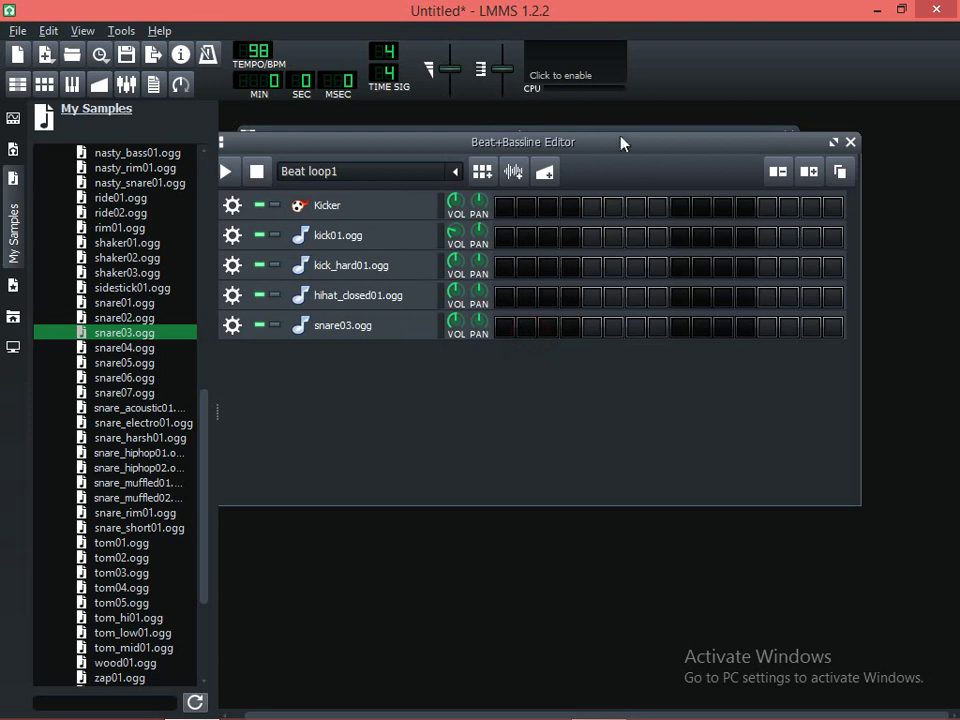
left_click_drag(556, 148, 585, 125)
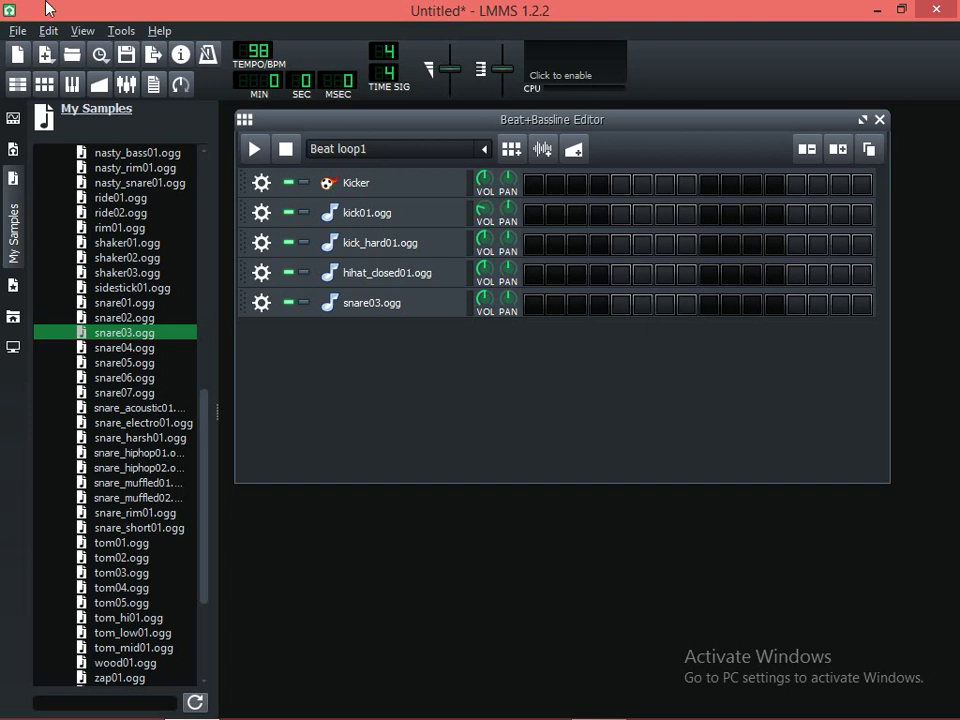
left_click(136, 482)
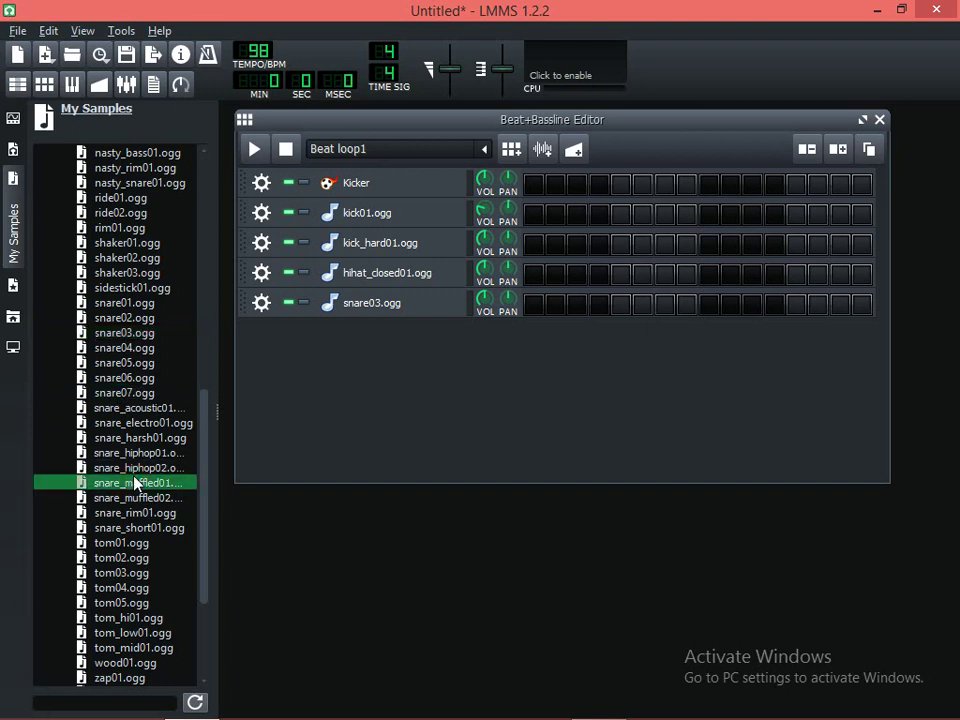
left_click(132, 468)
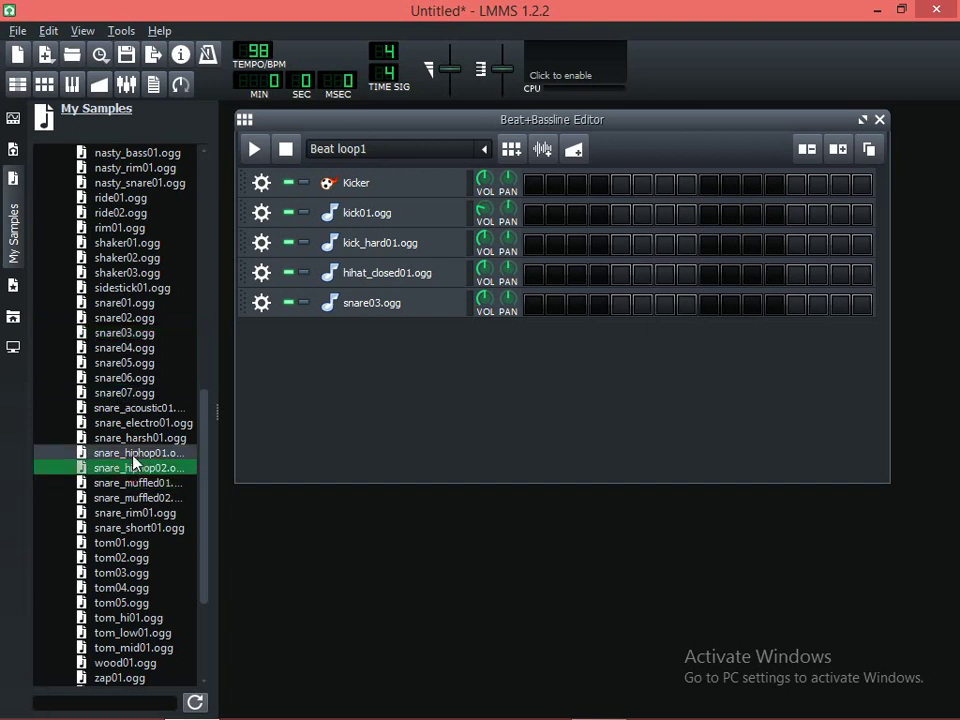
left_click(137, 452)
left_click(145, 499)
left_click(150, 527)
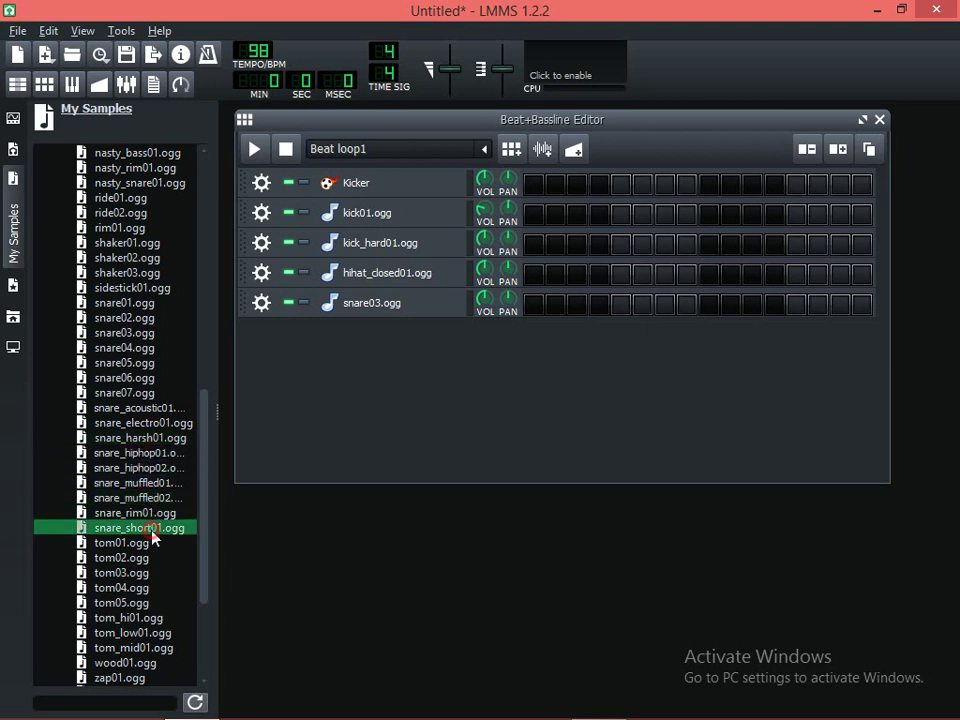
left_click(125, 572)
left_click(150, 513)
left_click(152, 498)
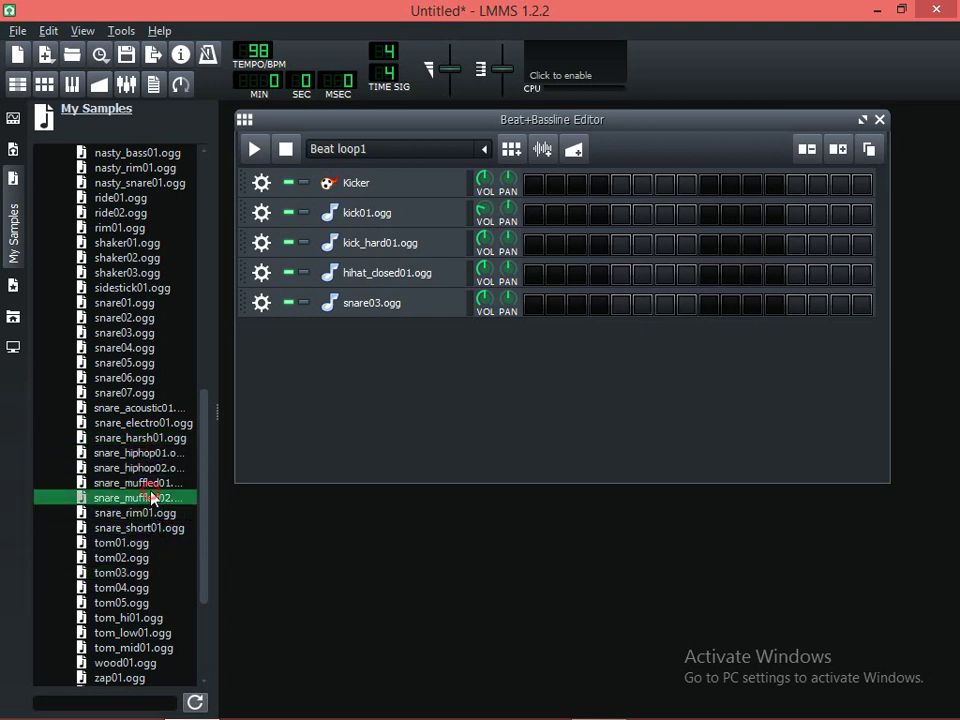
Add snare_muffled01.ogg as a track in Beat loop1, place a hit on step 1, and play the pattern
left_click(155, 484)
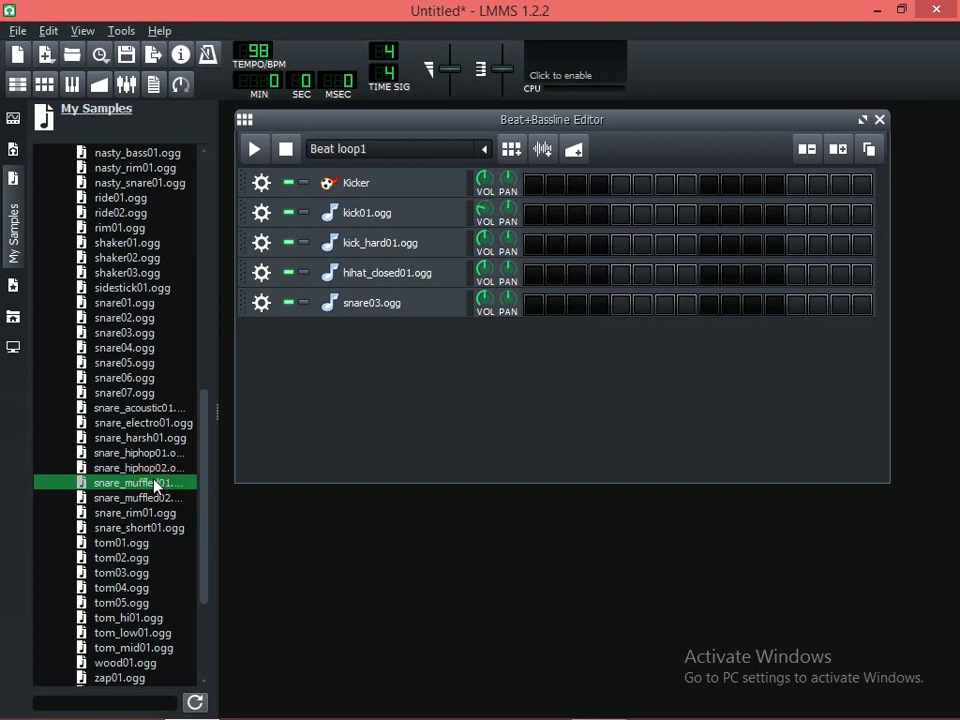
left_click_drag(155, 484, 522, 408)
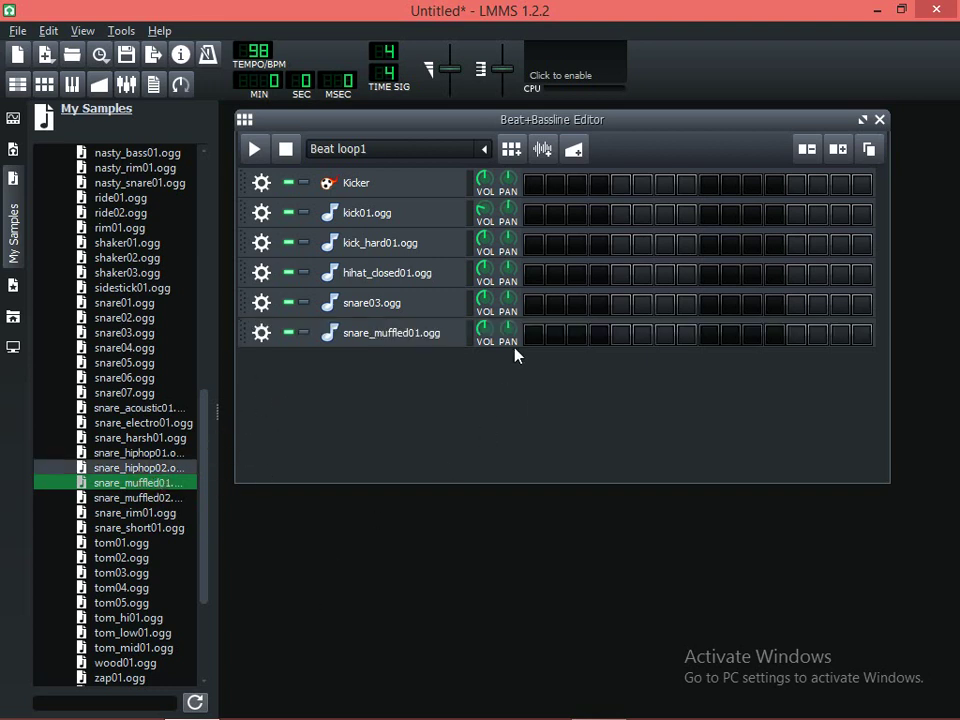
key("space")
key("space")
Audition the neighbouring snare samples and add snare_muffled02.ogg as another track
left_click(140, 500)
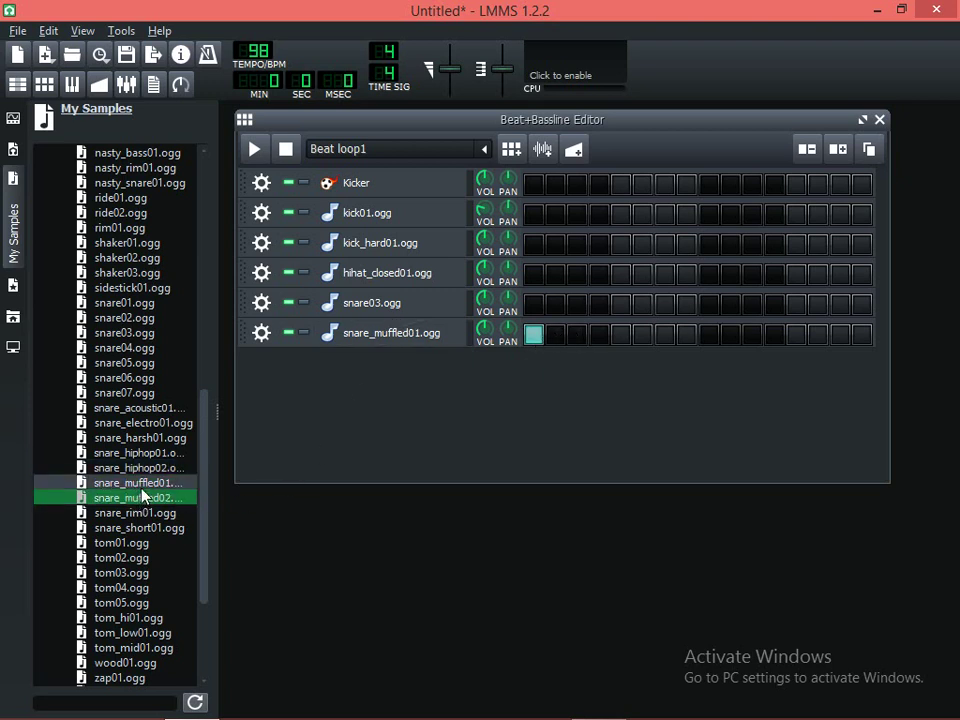
left_click(139, 468)
left_click(146, 498)
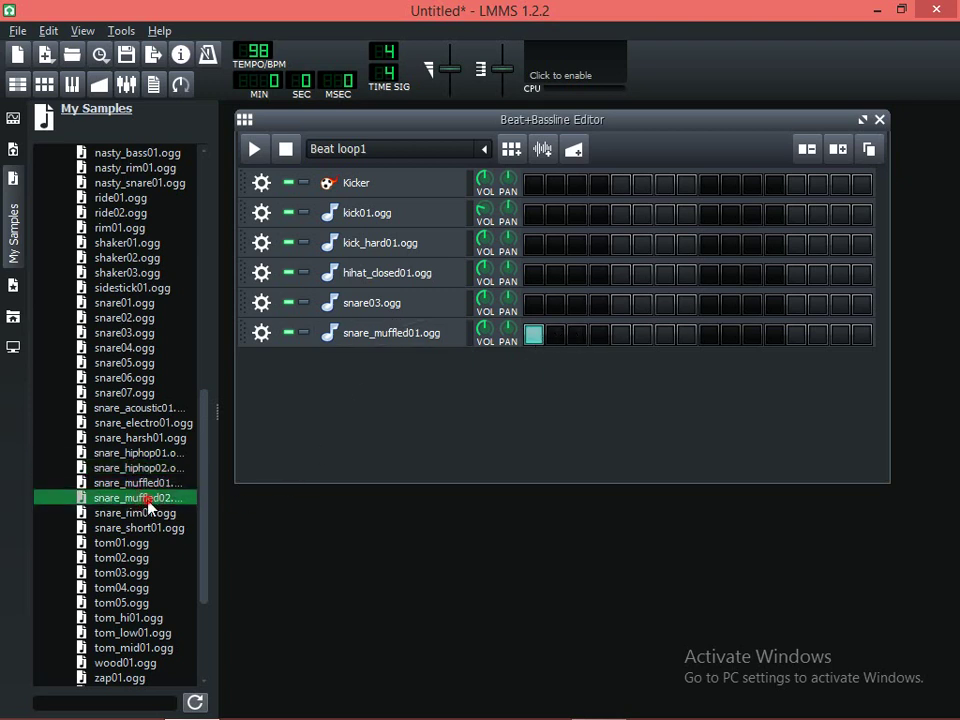
double_click(147, 503)
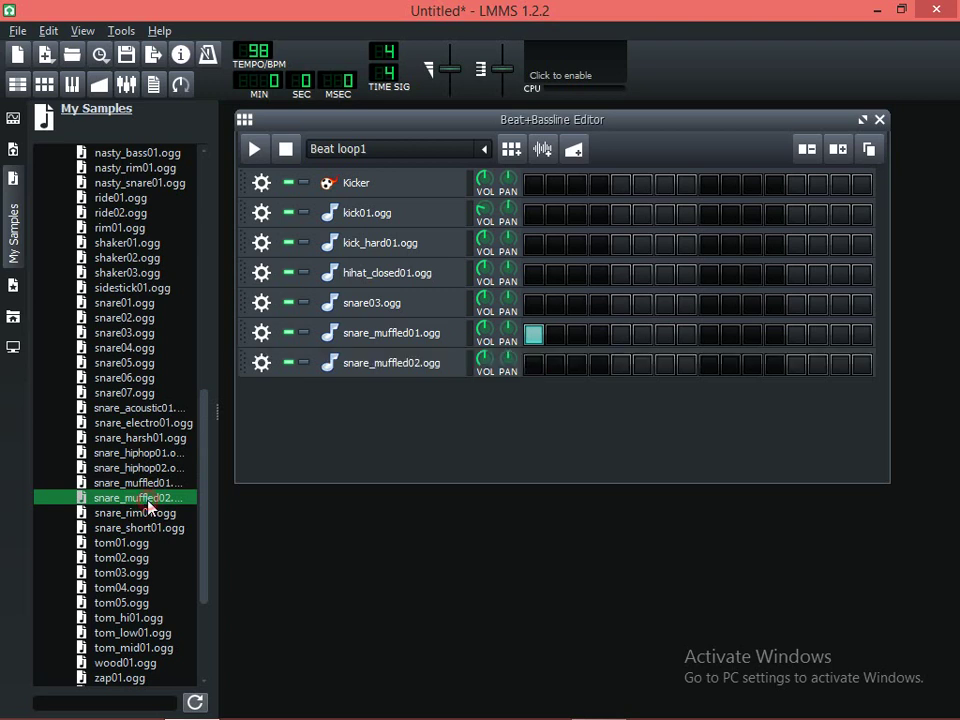
Place a snare_muffled02.ogg hit on step 3, testing its position by playing the pattern
left_click(555, 365)
key("space")
key("space")
left_click(562, 370)
left_click(576, 370)
key("space")
left_click(577, 364)
left_click(578, 364)
key("space")
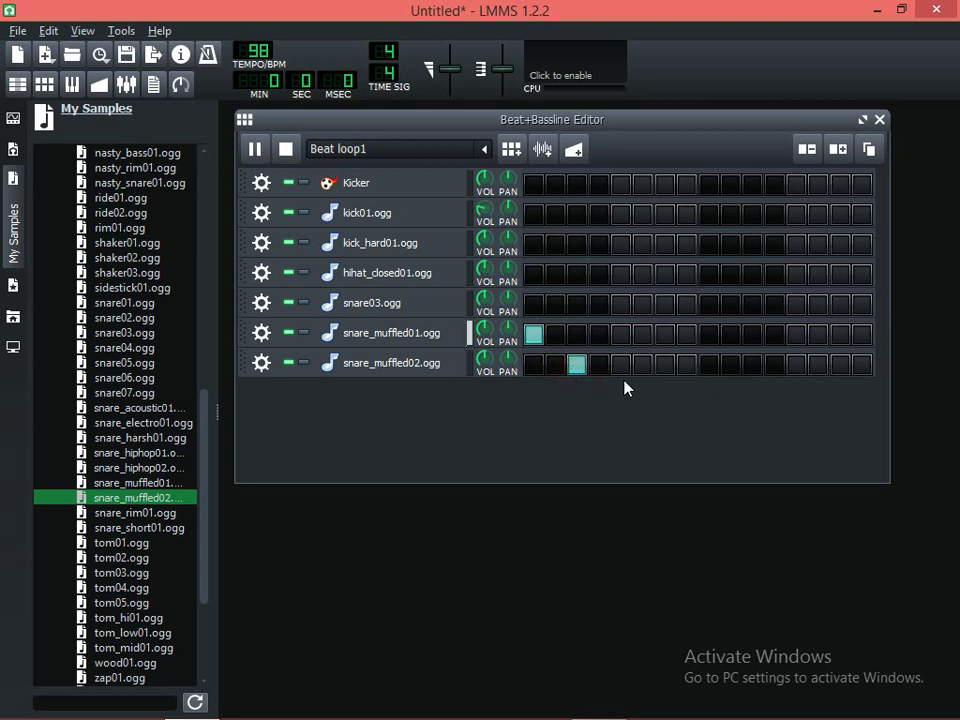
key("space")
Place a snare_muffled01.ogg hit on step 5 and a snare_muffled02.ogg hit on step 7, and play the pattern
left_click(643, 334)
key("space")
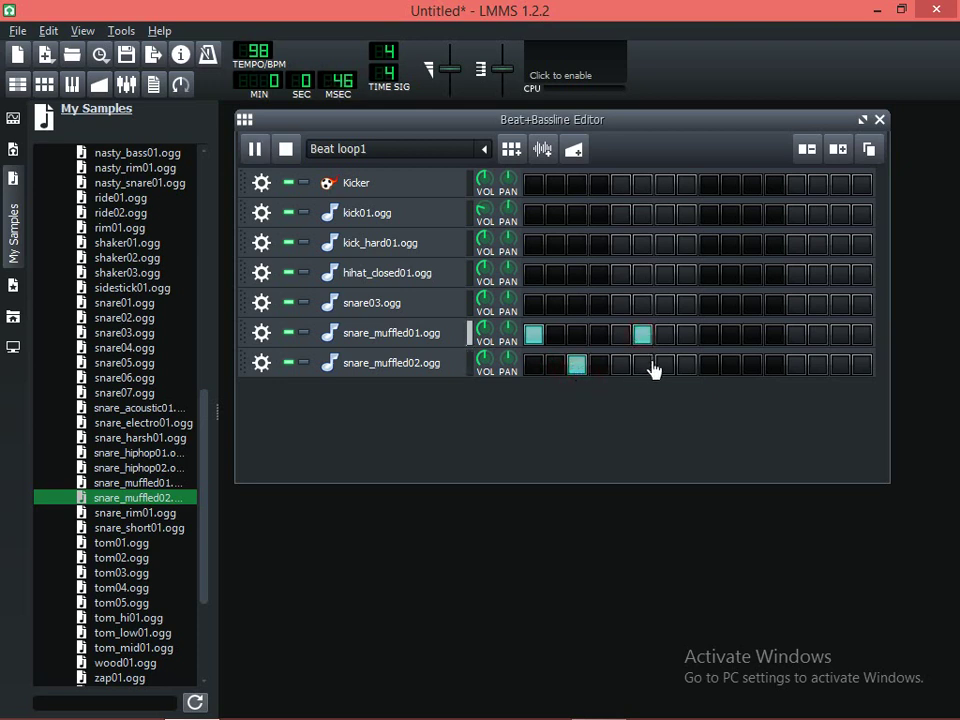
key("space")
left_click(643, 336)
left_click(622, 336)
left_click(665, 364)
key("space")
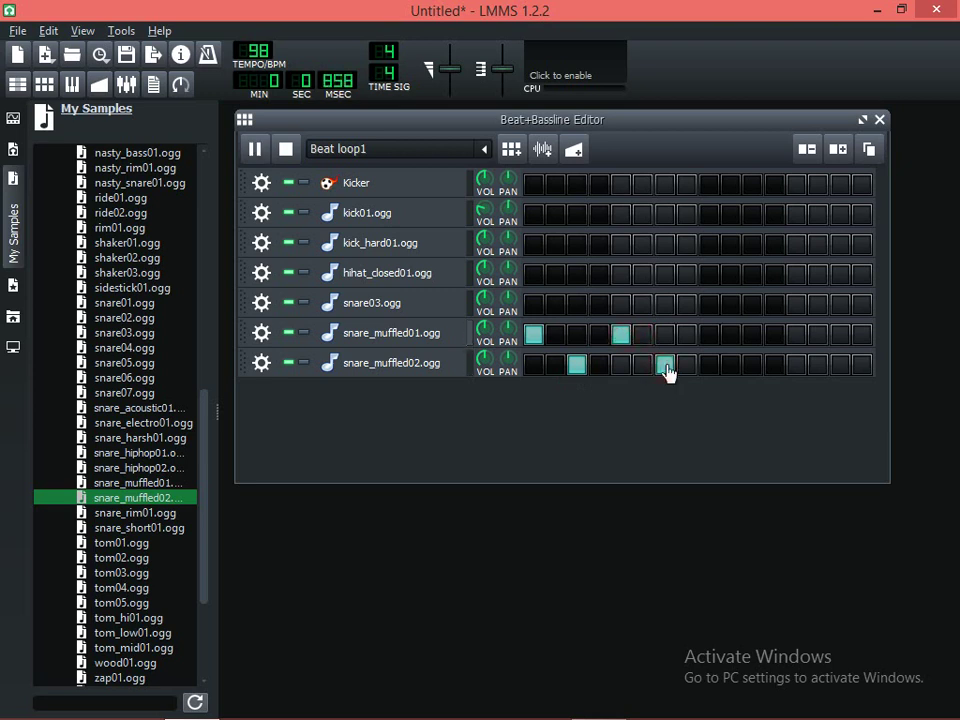
key("space")
Place a snare_muffled01.ogg hit on step 9 and a snare_muffled02.ogg hit on step 11, and play the pattern
left_click(707, 338)
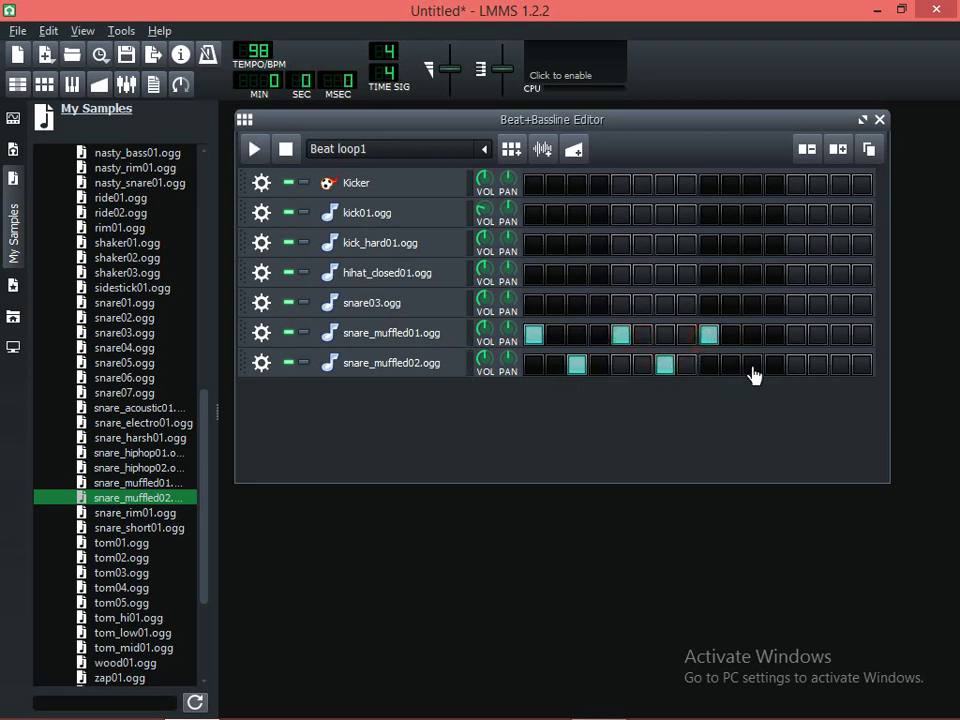
left_click(769, 368)
key("space")
left_click(772, 366)
left_click(753, 368)
key("space")
key("space")
Place a final snare_muffled02.ogg hit on step 14 and play the whole Beat loop1 pattern
left_click(797, 368)
key("space")
left_click(797, 366)
left_click(818, 366)
key("space")
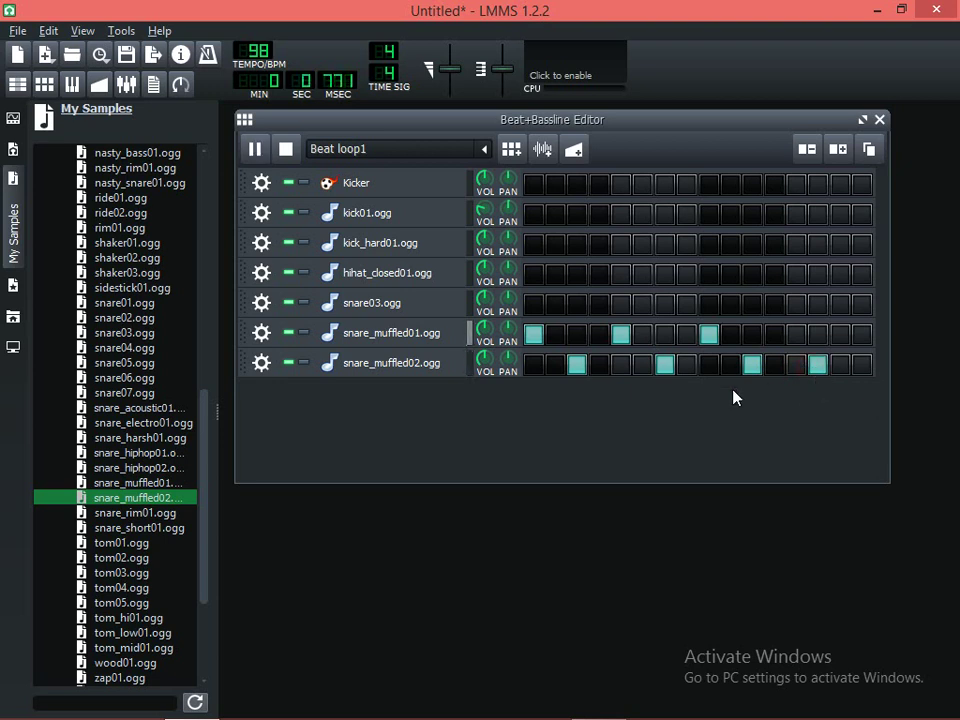
key("space")
Close the Beat+Bassline Editor, play the Beat loop1 track soloed in the Song-Editor, and turn its solo off
left_click(878, 121)
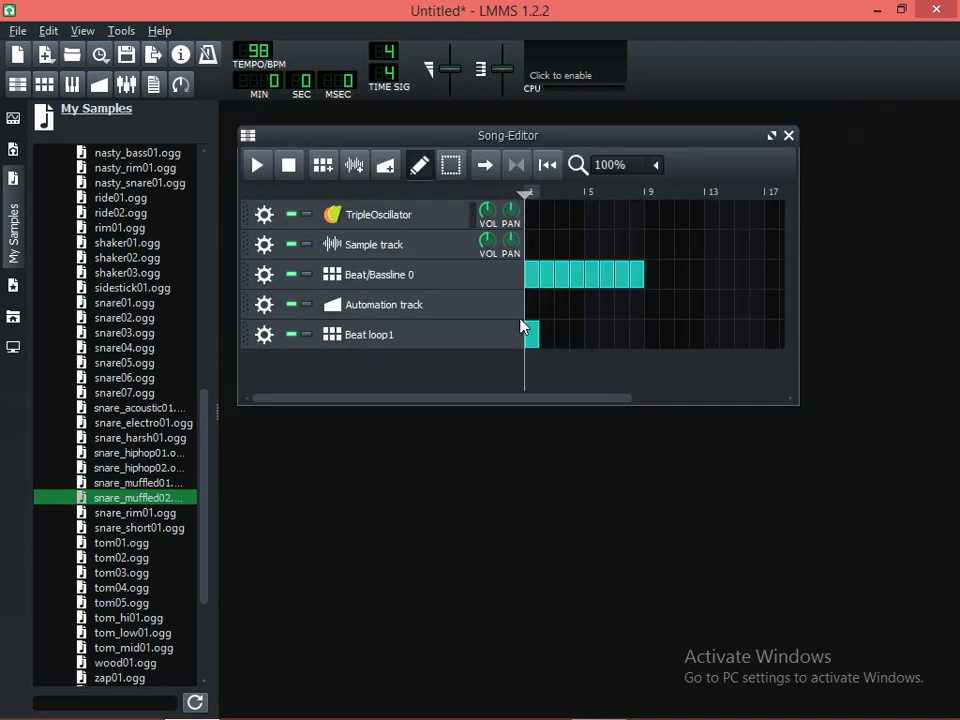
left_click(306, 335)
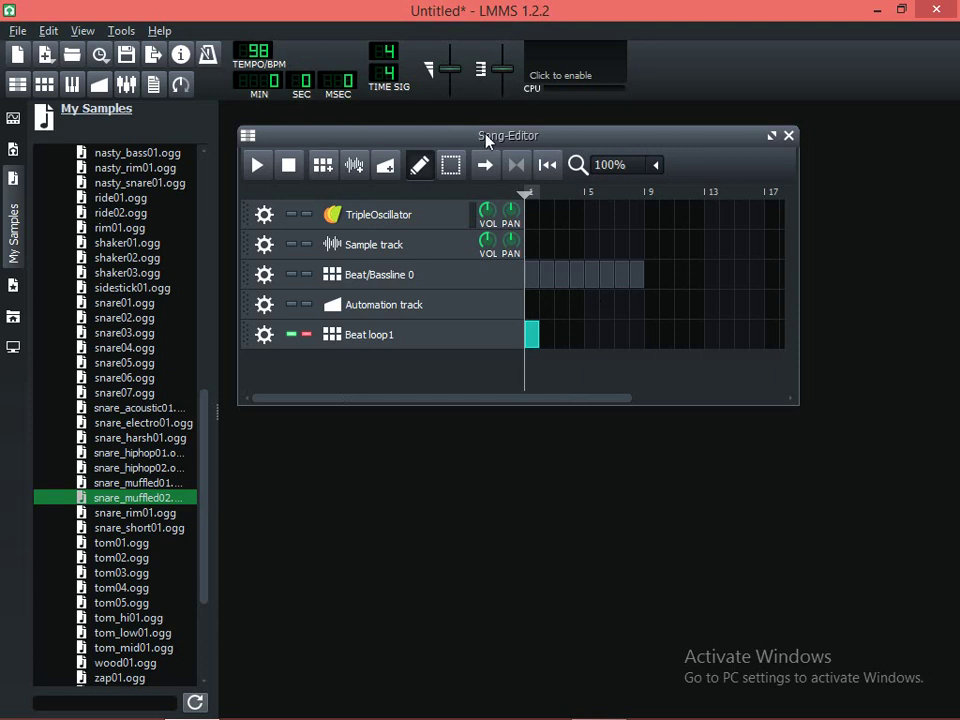
key("space")
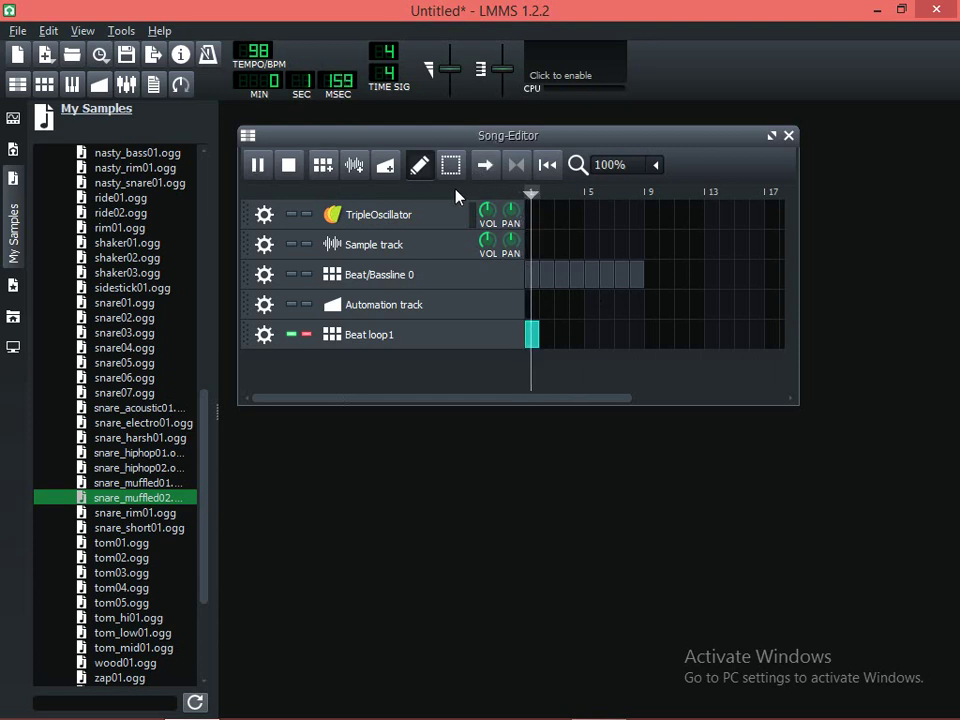
key("space")
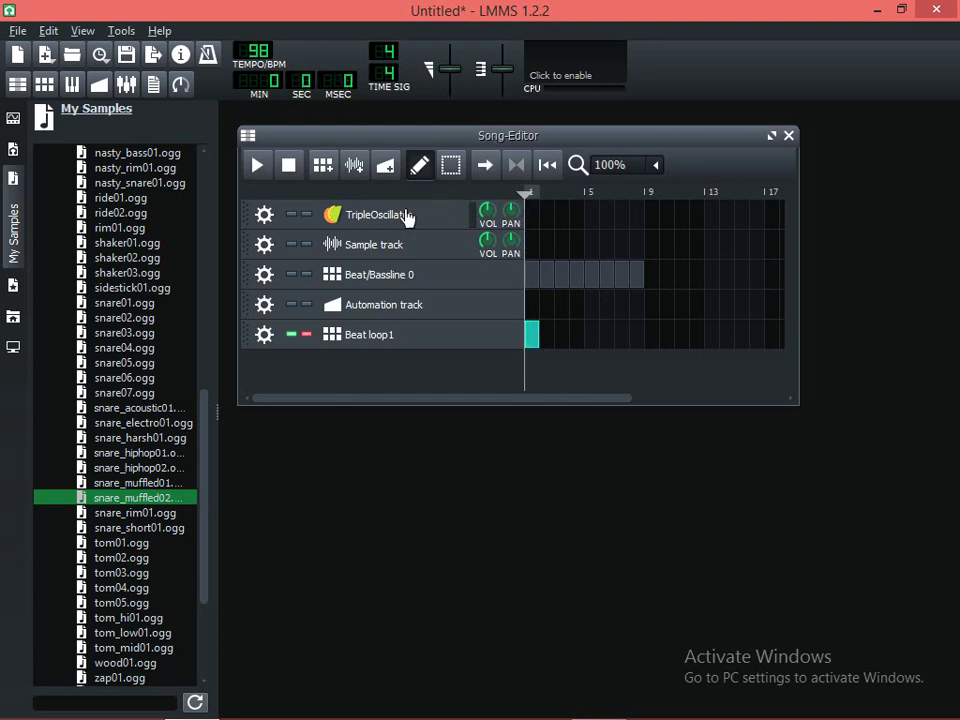
left_click(304, 335)
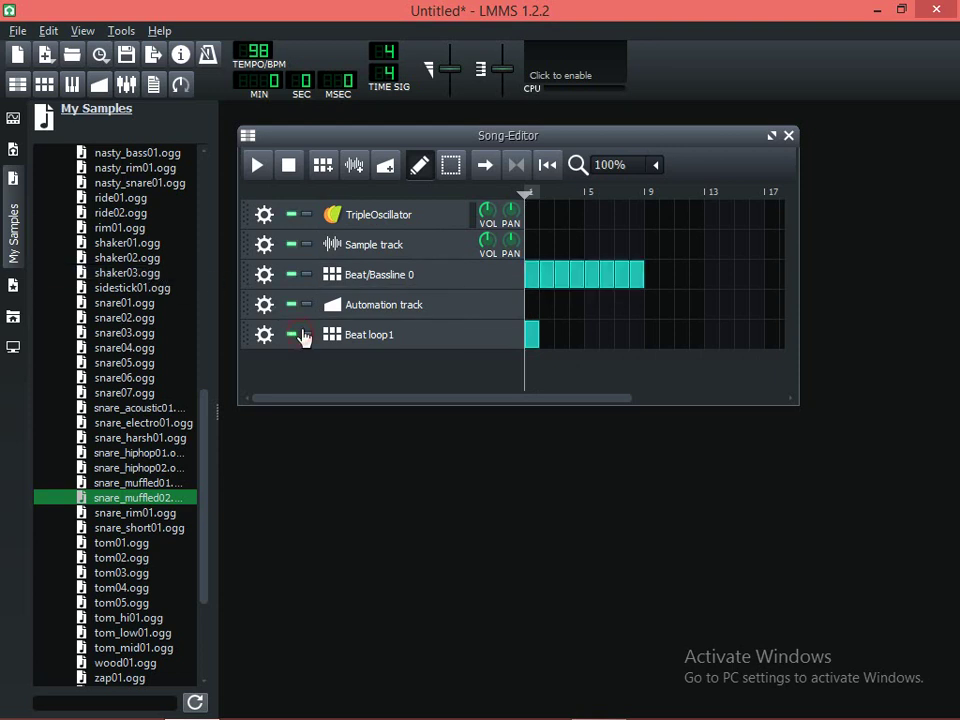
Delete the Beat/Bassline 0 block at bar 1 and play the song
right_click(533, 281)
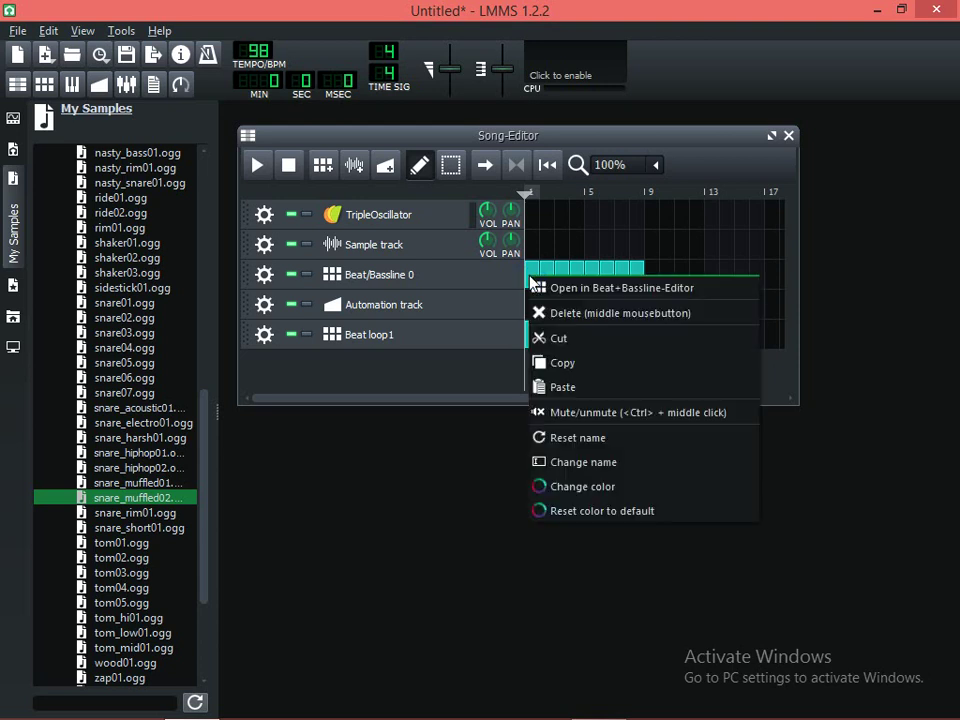
left_click(581, 313)
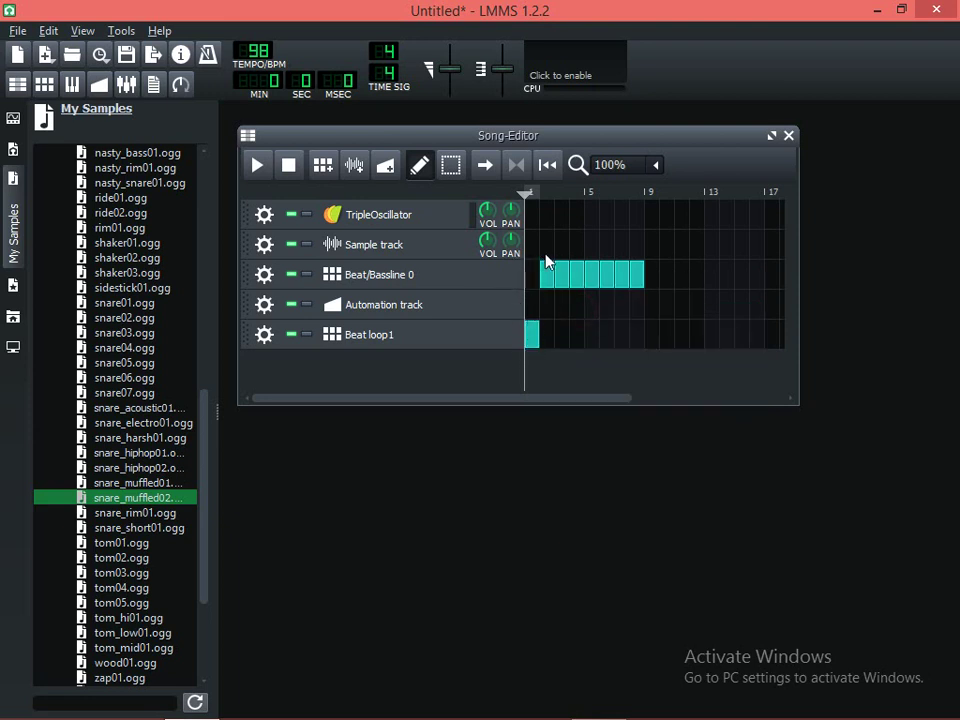
key("space")
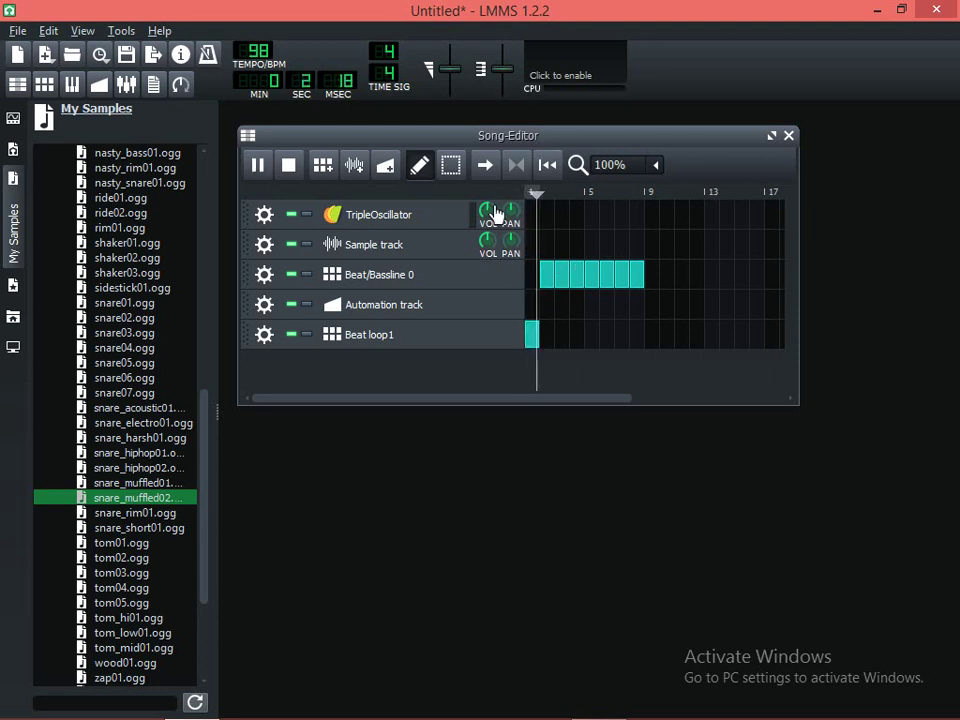
key("space")
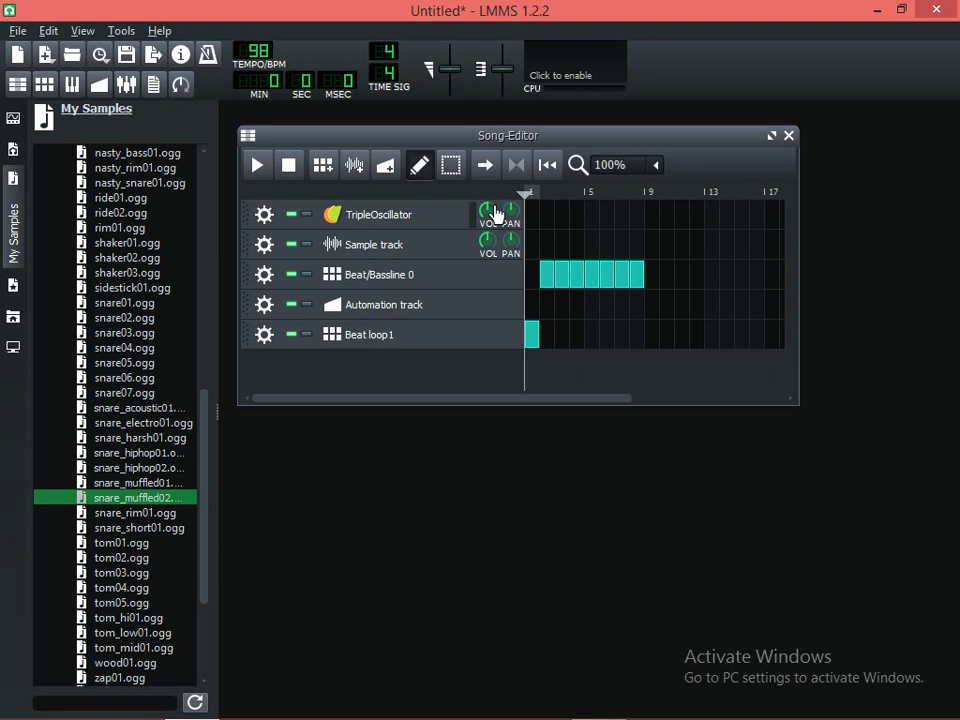
Place Beat loop1 blocks at bars 4 and 8 while the song plays
key("space")
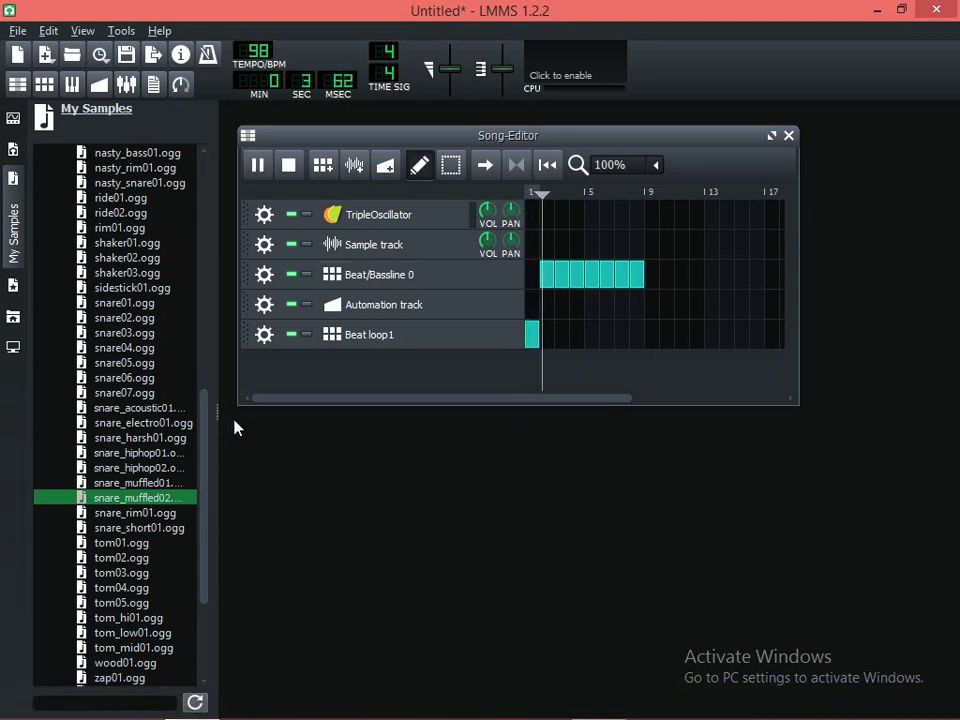
left_click(575, 340)
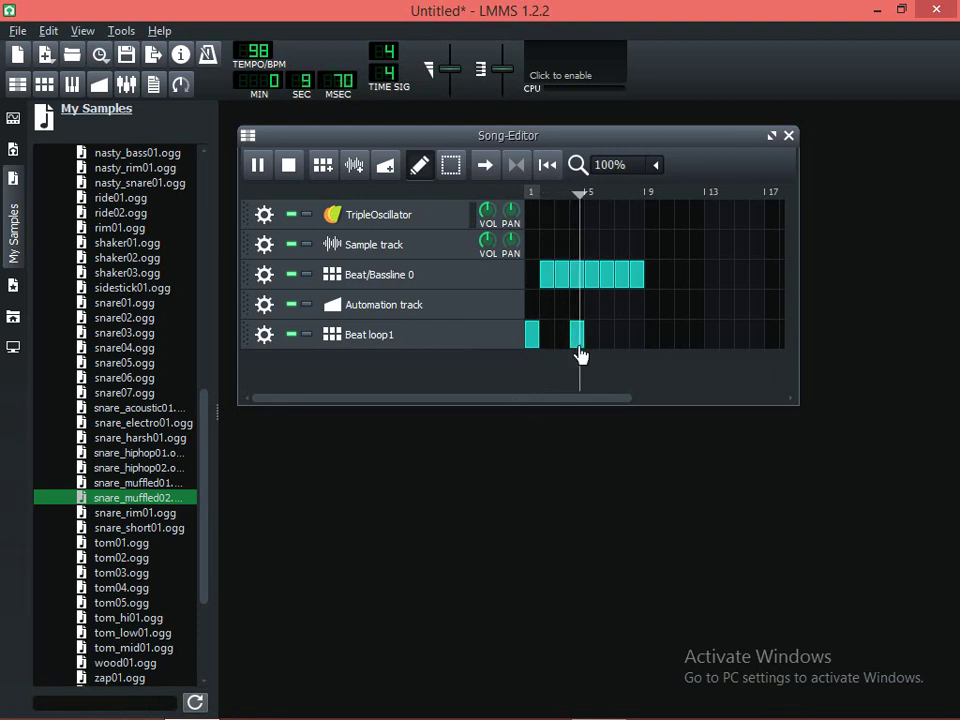
left_click(636, 335)
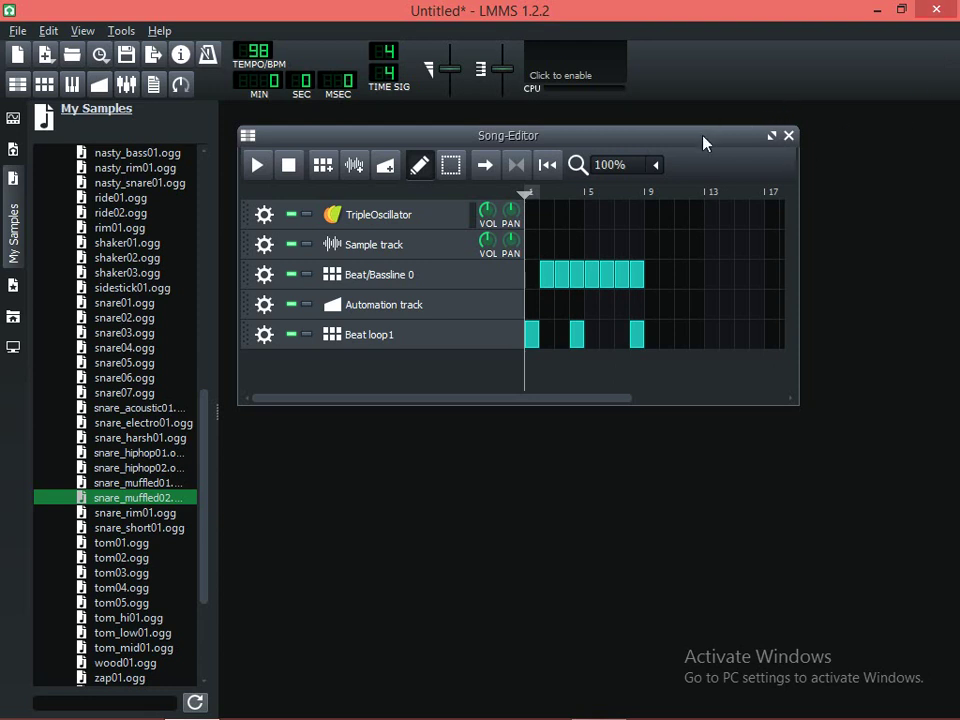
mouse_move(704, 139)
left_mouse_down()
mouse_move(697, 116)
mouse_move(680, 122)
mouse_move(692, 122)
left_mouse_up()
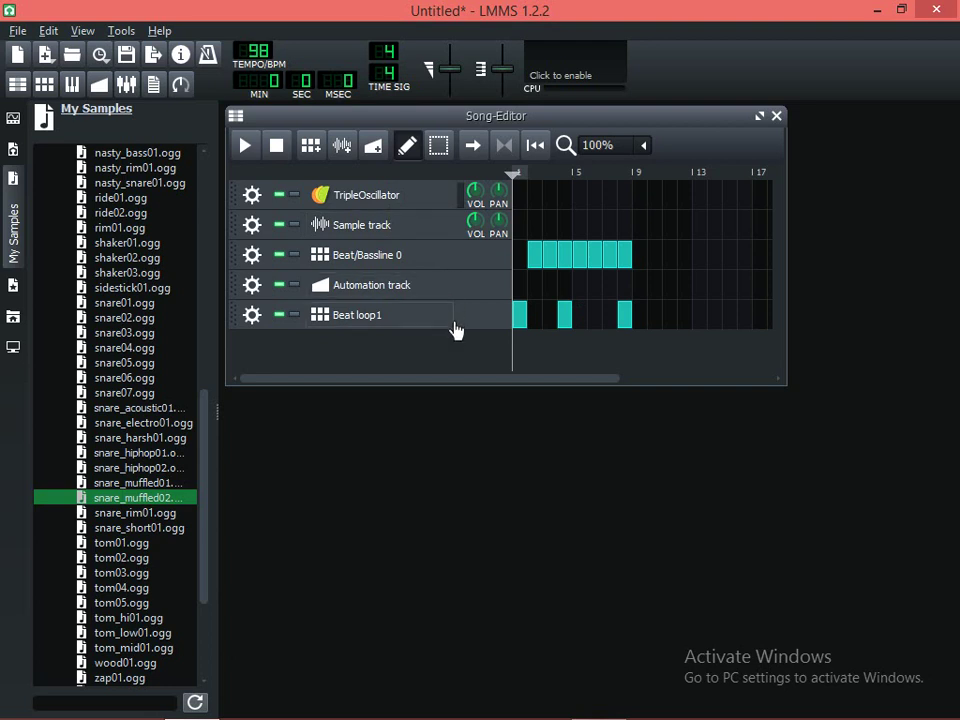
mouse_move(475, 118)
left_mouse_down()
mouse_move(478, 142)
mouse_move(477, 117)
left_mouse_up()
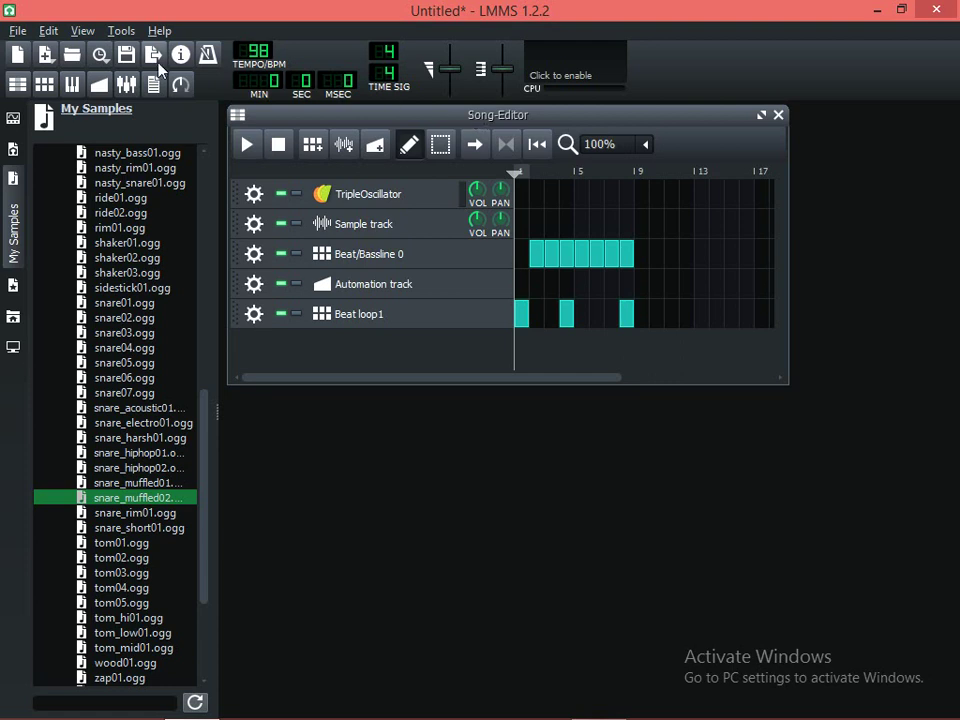
Save the project to the Desktop as Agape 1, using the LMMS Project (*.mmpz *.mmp) file type
left_click(18, 32)
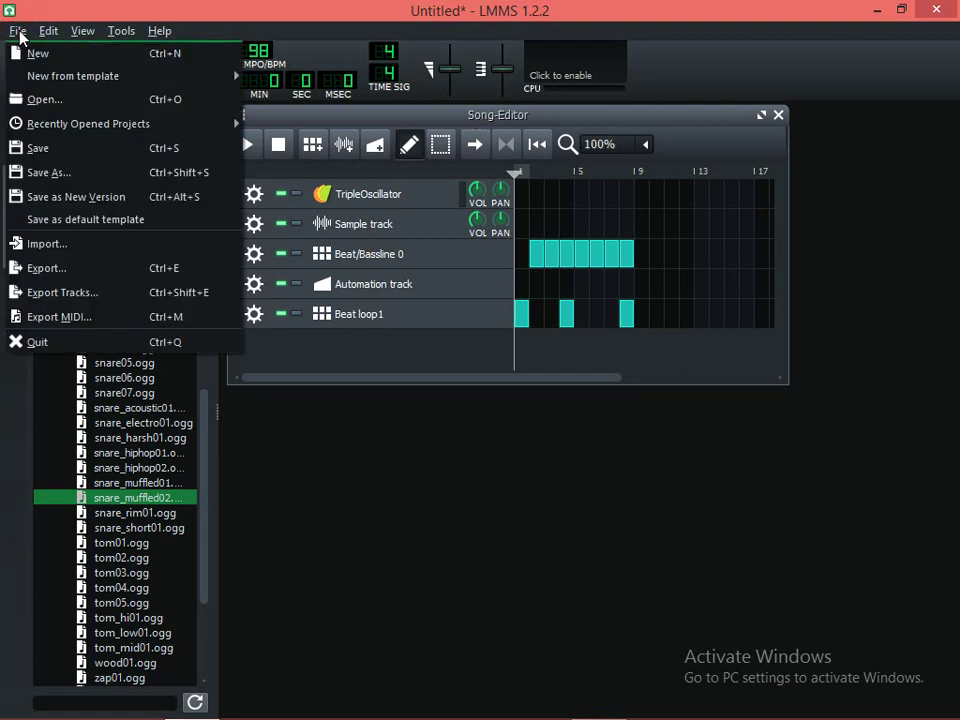
left_click(67, 187)
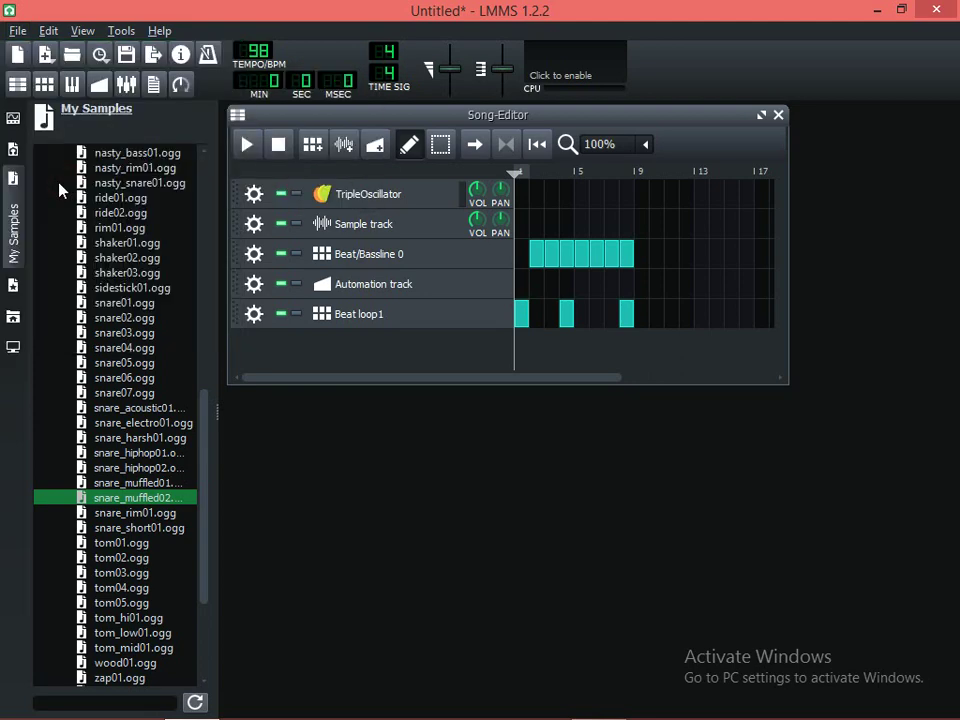
left_click_drag(449, 239, 448, 183)
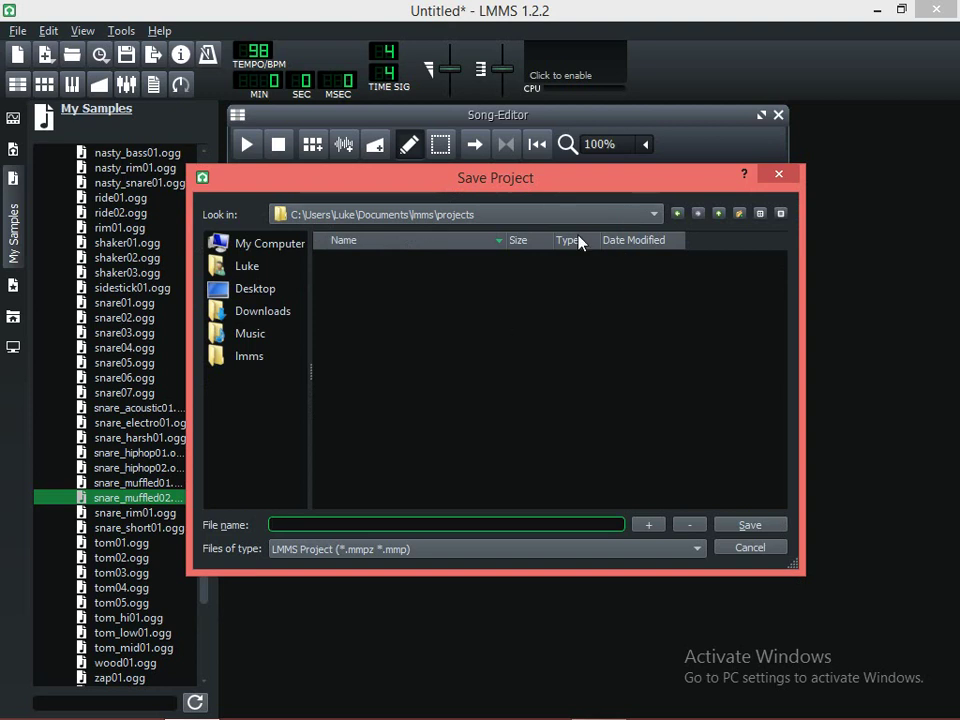
left_click(252, 292)
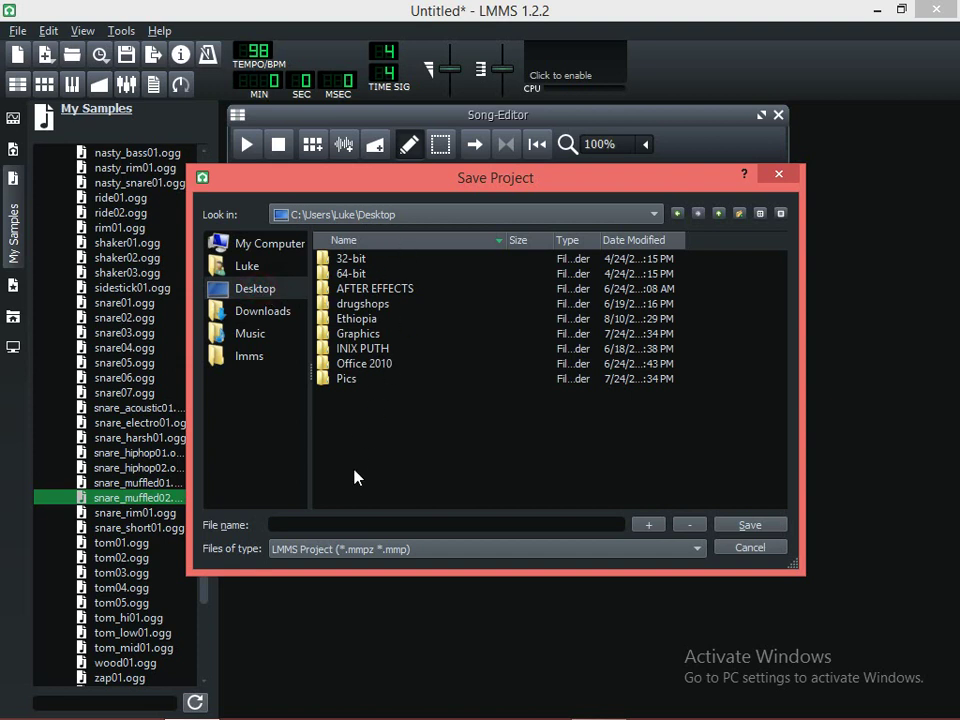
left_click(317, 524)
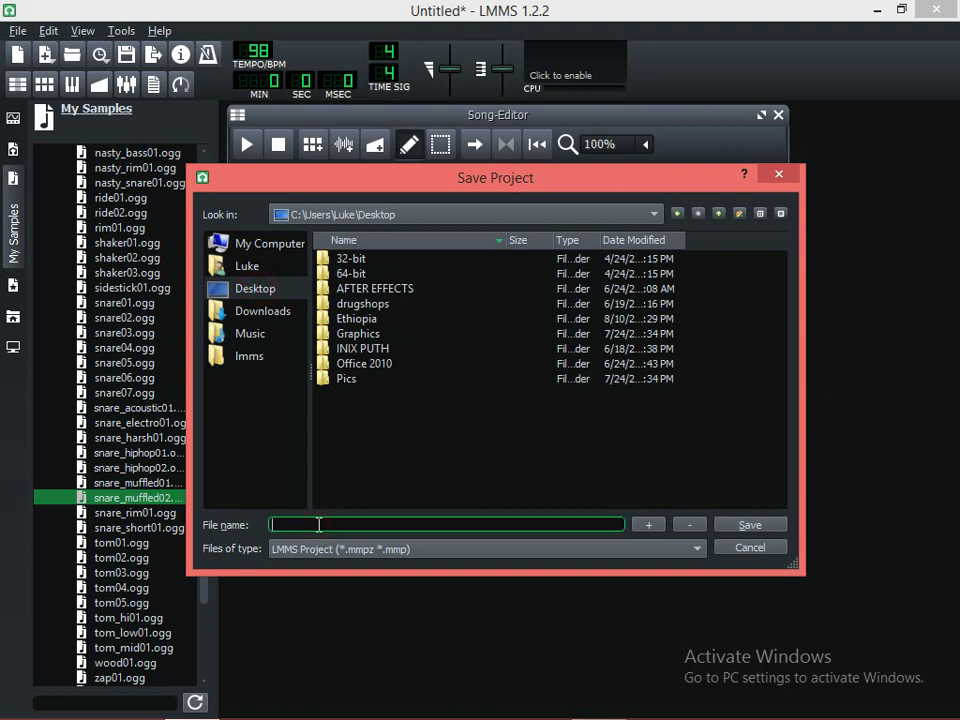
type("Agape 1")
left_click(471, 471)
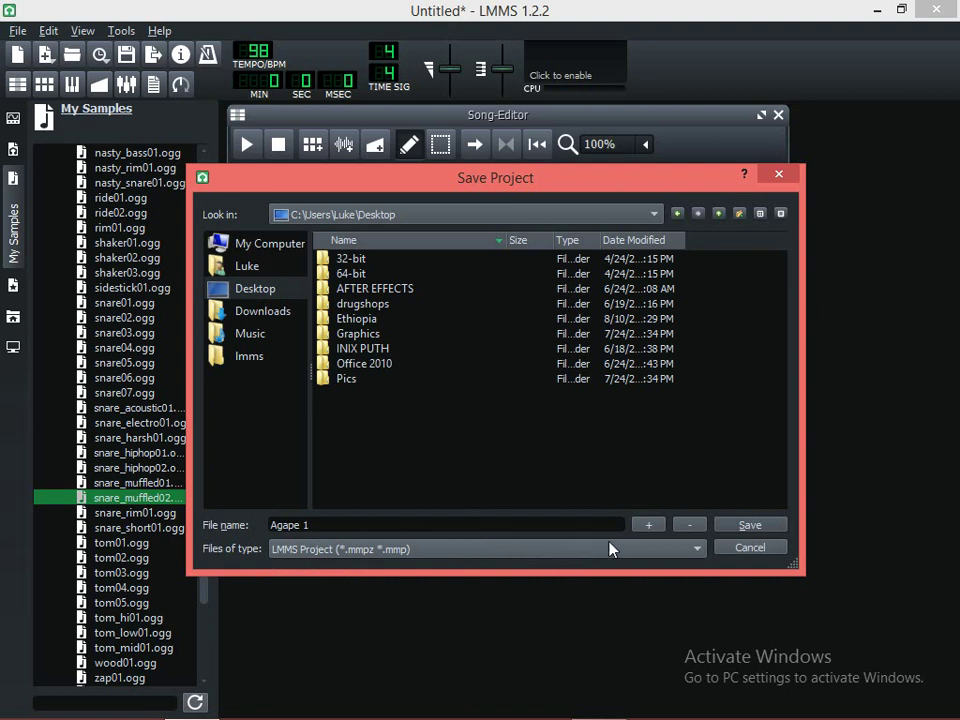
left_click(697, 551)
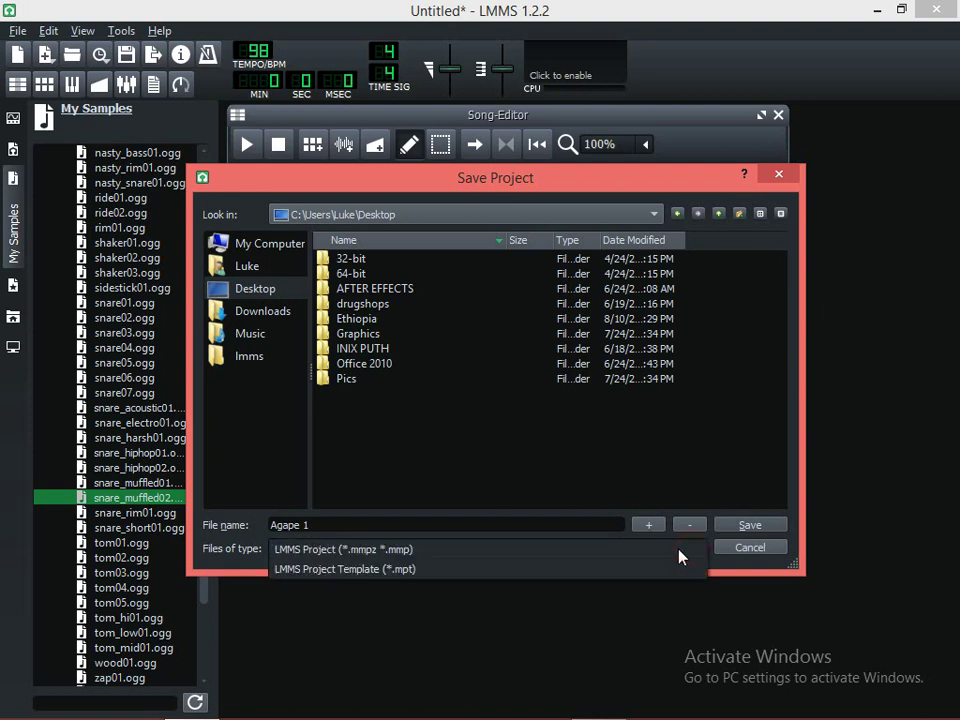
left_click(370, 550)
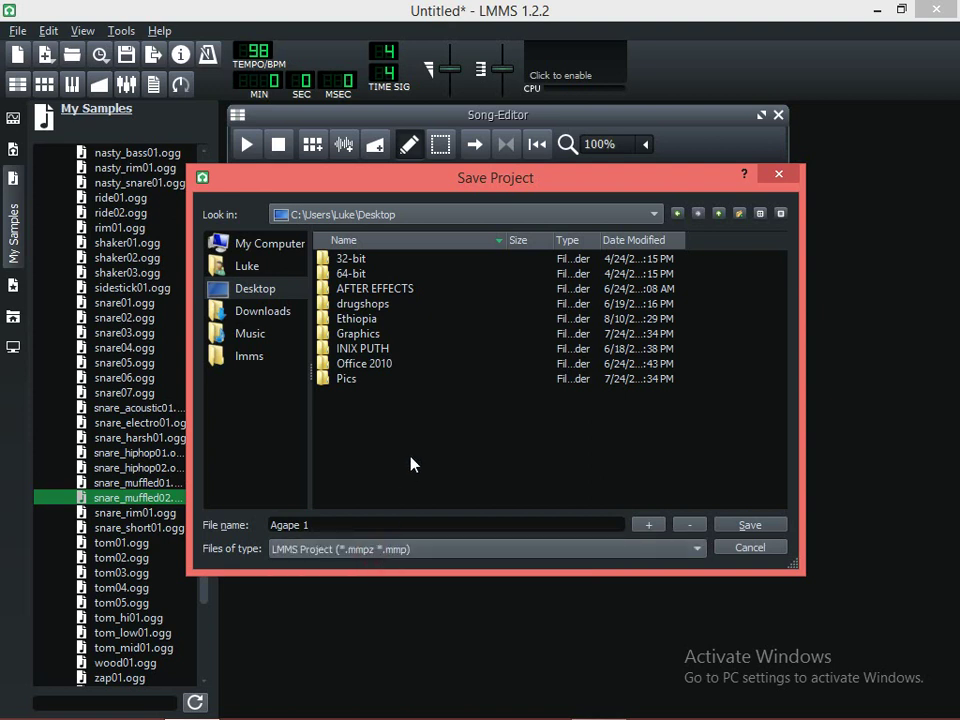
left_click(750, 530)
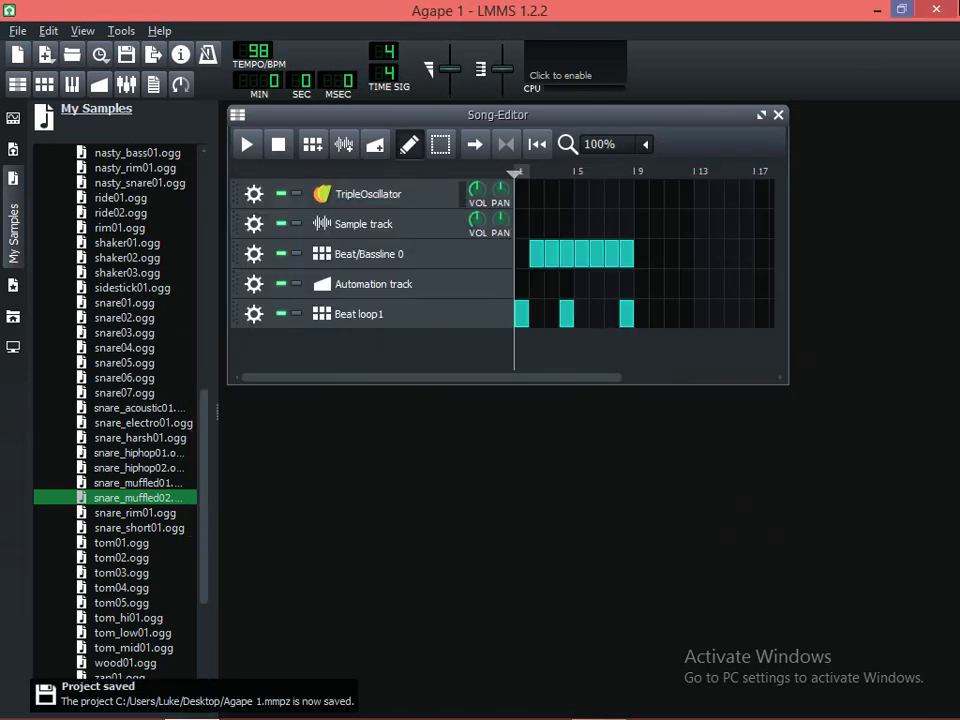
Close LMMS and reopen the saved project from Agape 1.mmpz on the Desktop
left_click(948, 11)
left_click(682, 189)
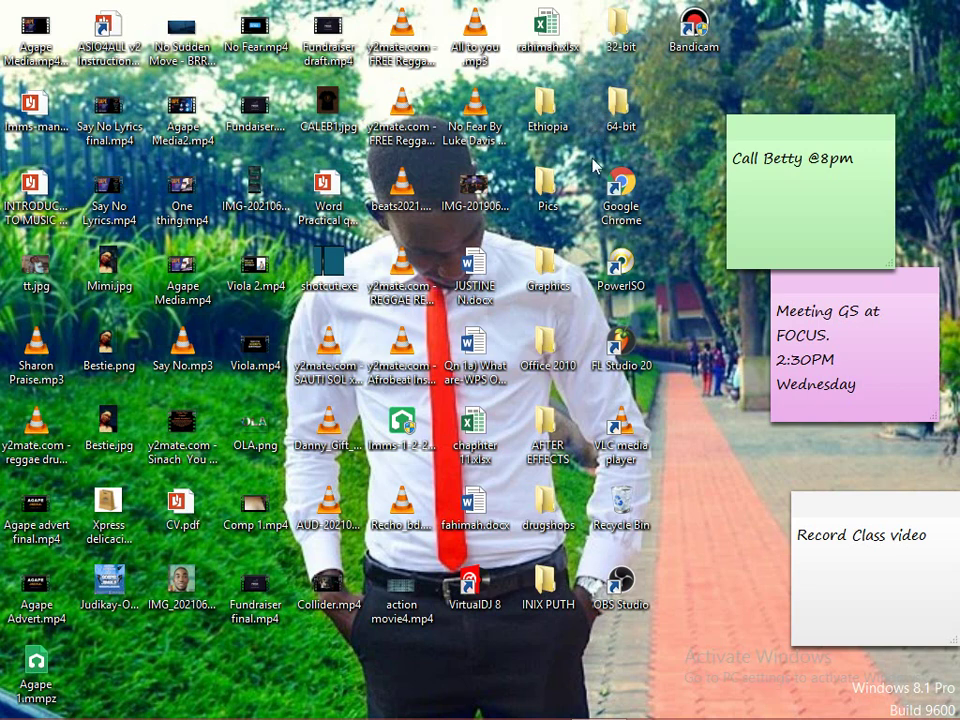
double_click(45, 668)
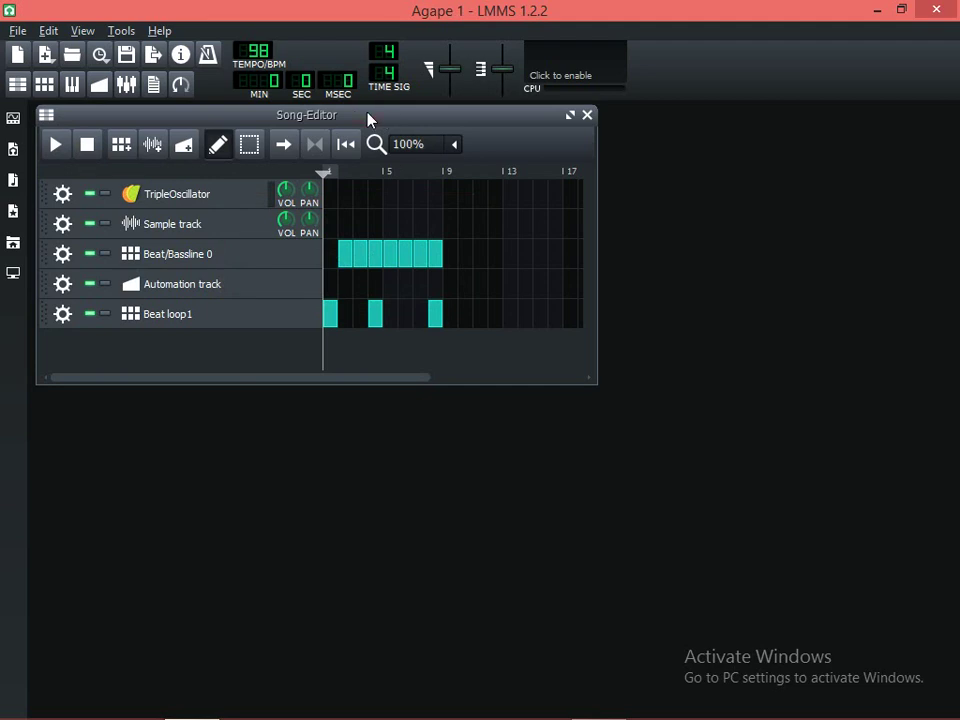
Export the song to the Desktop as Agape 1.mp3 in Compressed MP3-File format, keeping the preset output and quality settings
left_click(17, 31)
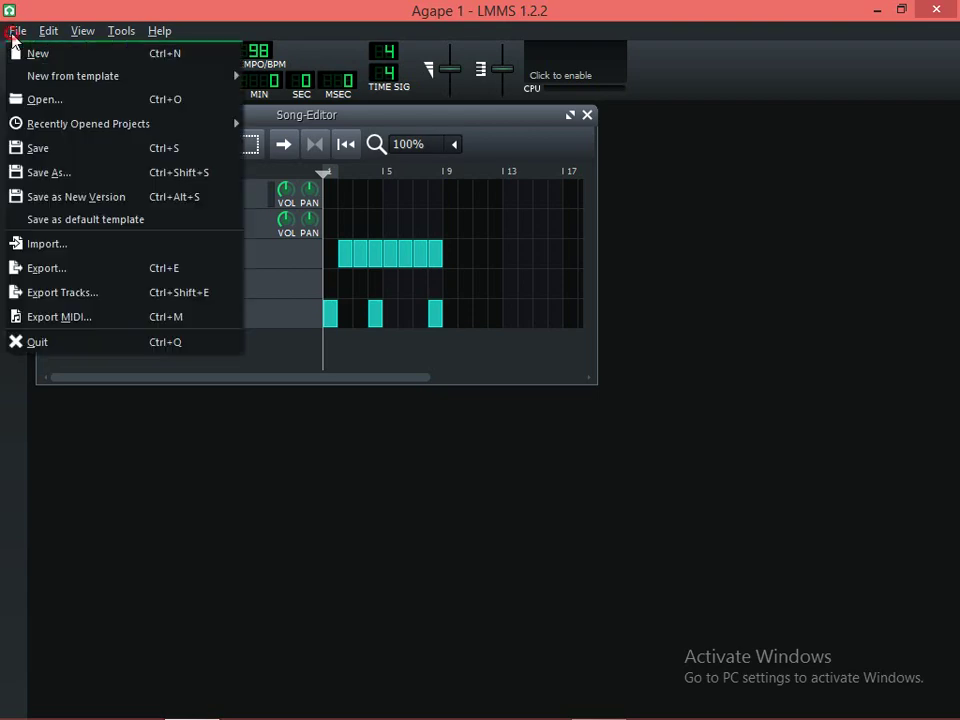
left_click(61, 268)
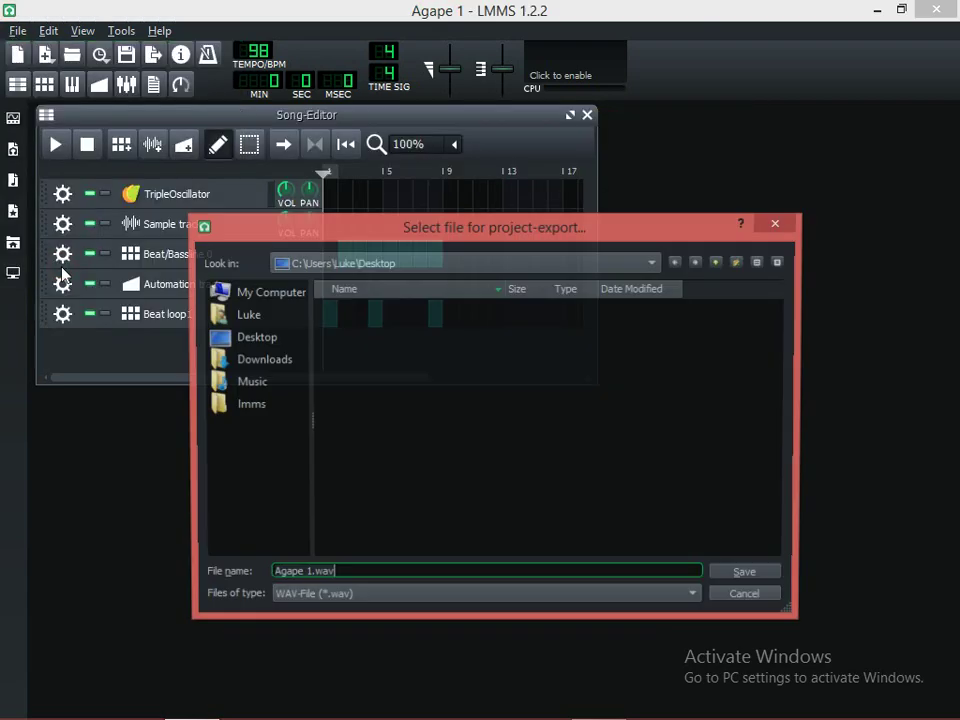
left_click_drag(430, 232, 430, 143)
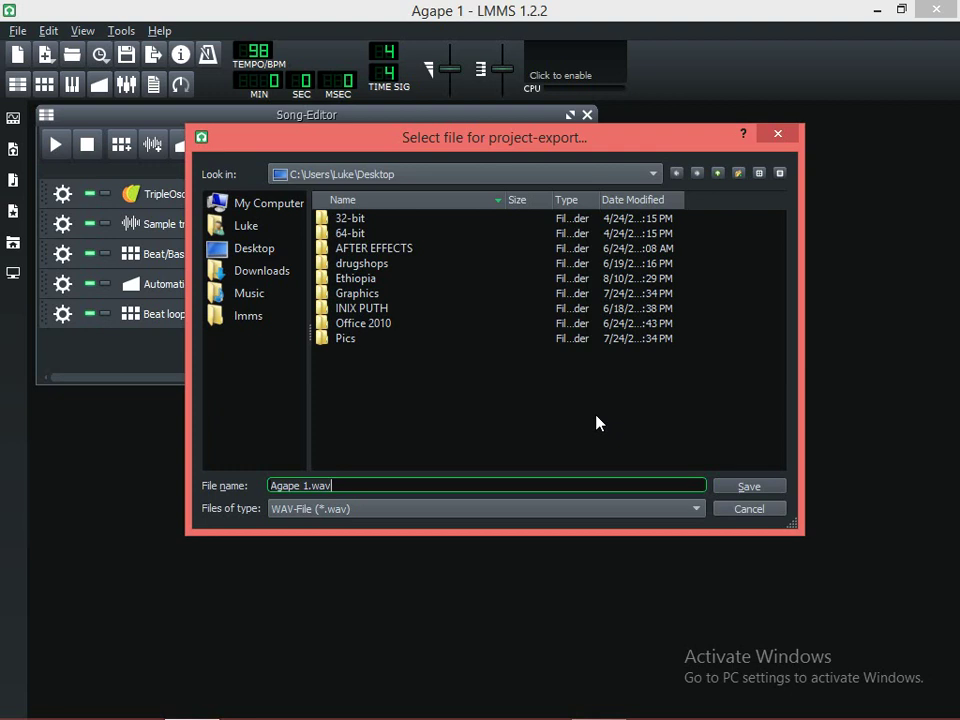
left_click(680, 509)
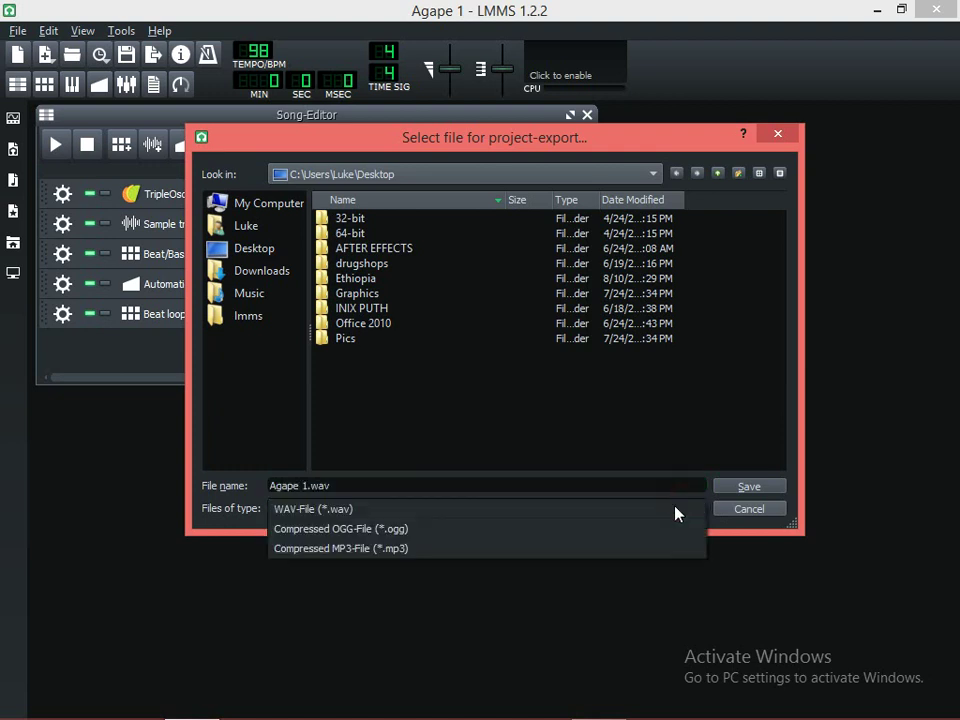
left_click(355, 549)
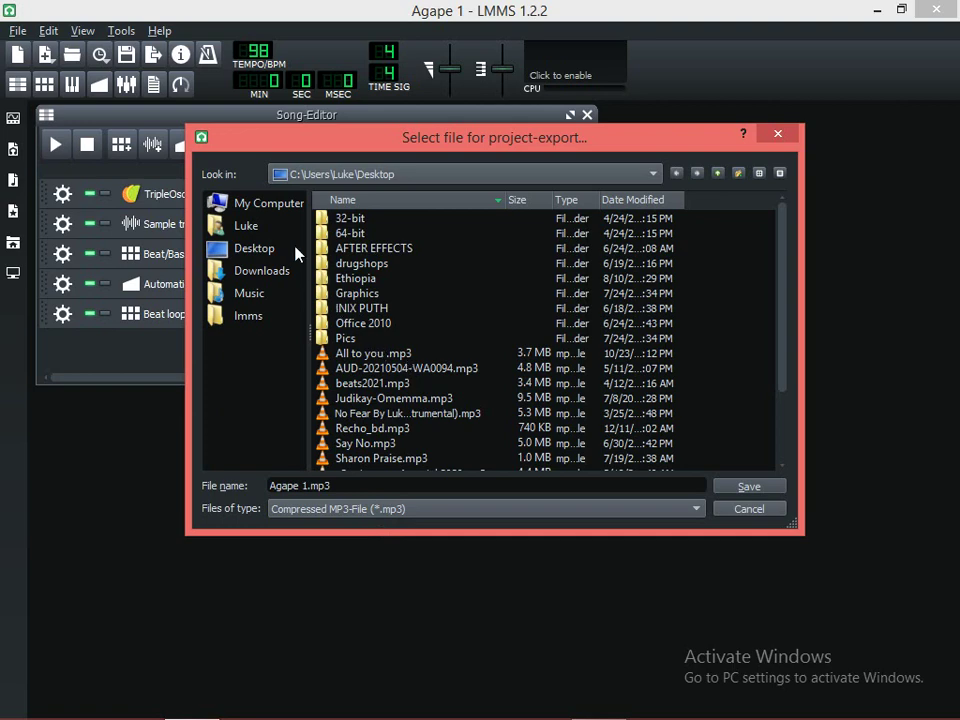
left_click(266, 252)
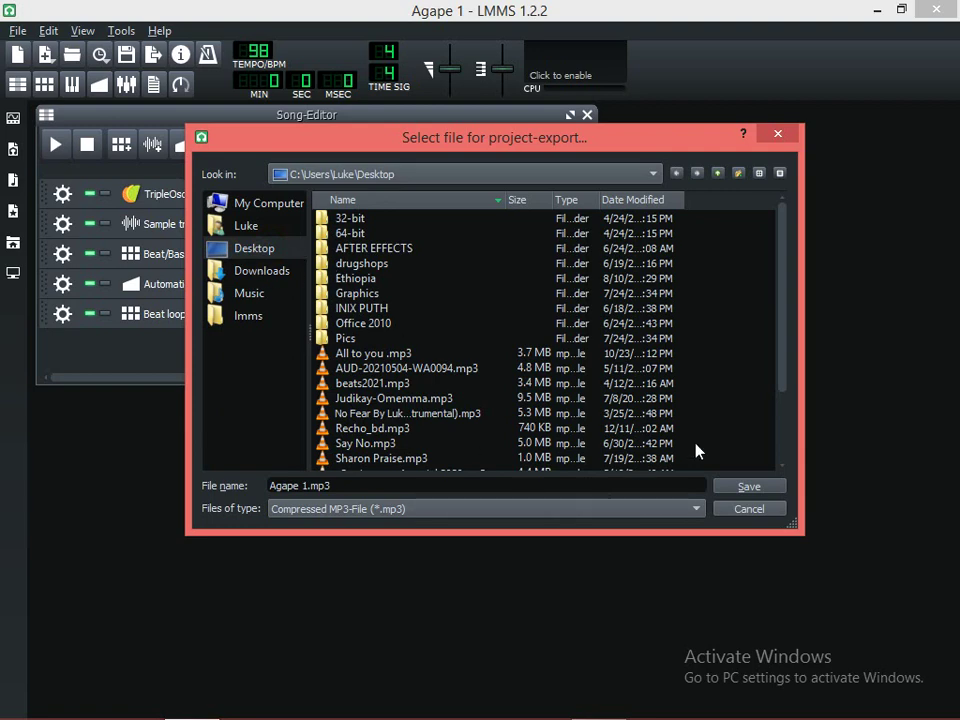
left_click(742, 489)
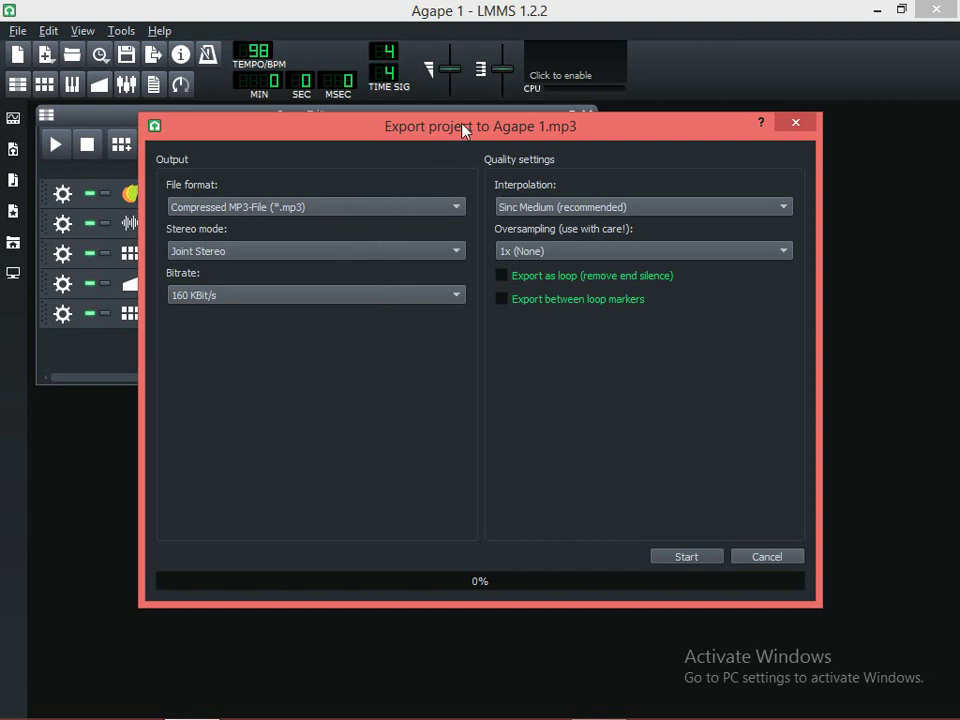
left_click(686, 564)
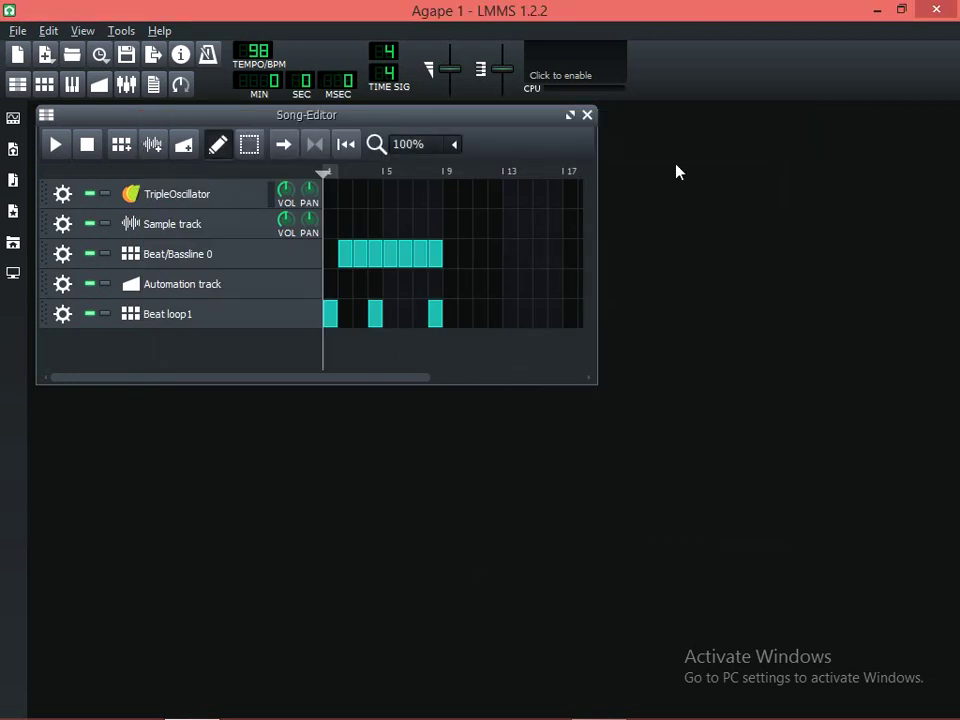
Close LMMS, play the exported Agape 1.mp3 from the Desktop in VLC media player, and close the player
left_click(936, 9)
left_click(688, 394)
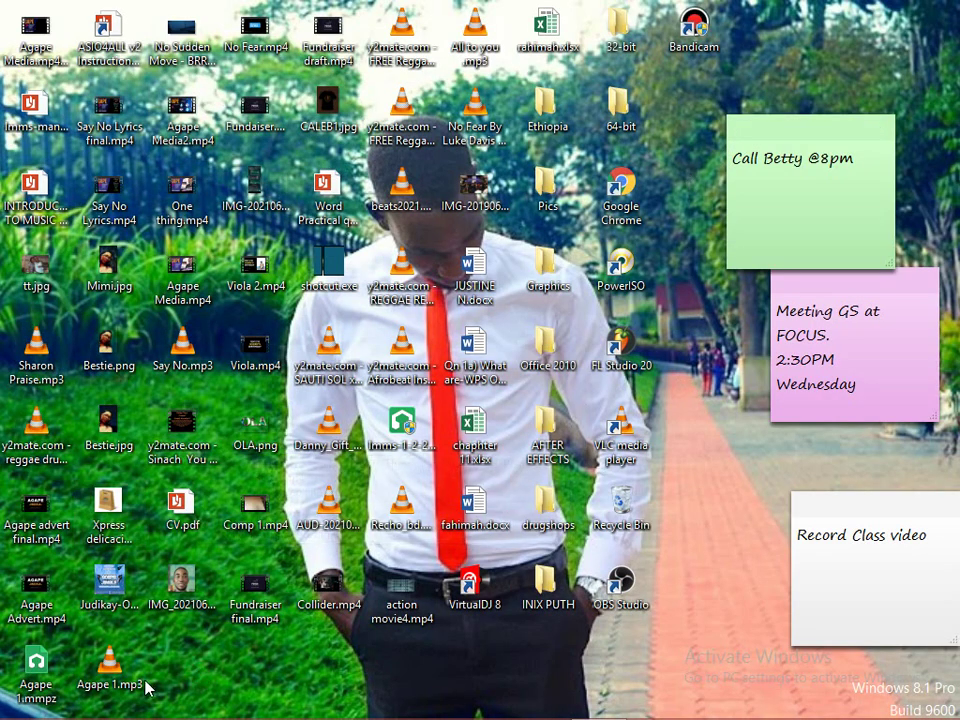
double_click(112, 676)
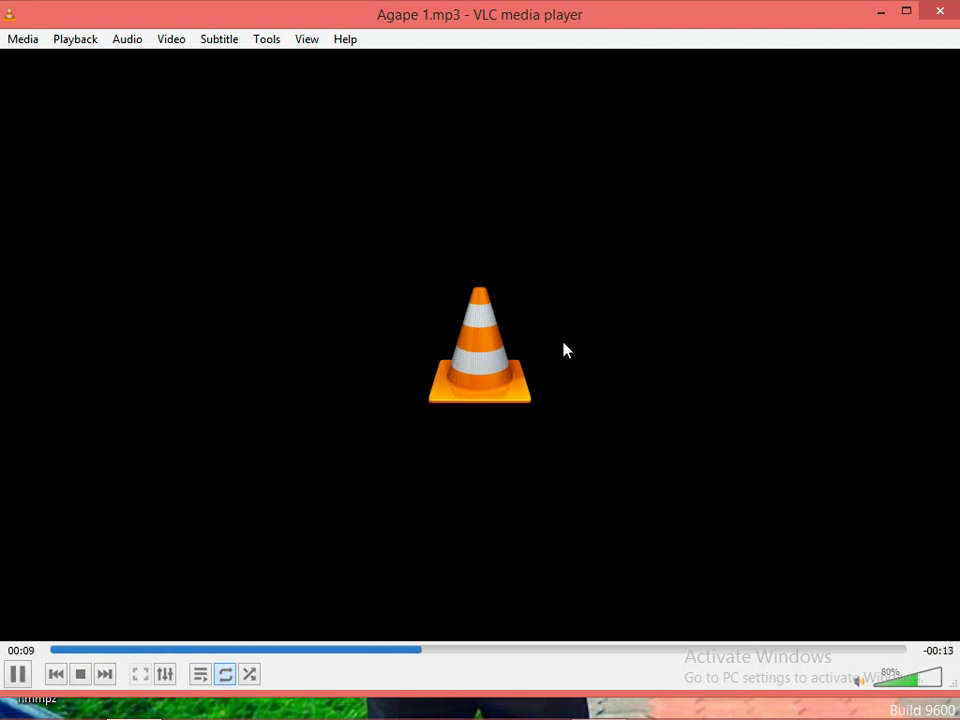
left_click(940, 11)
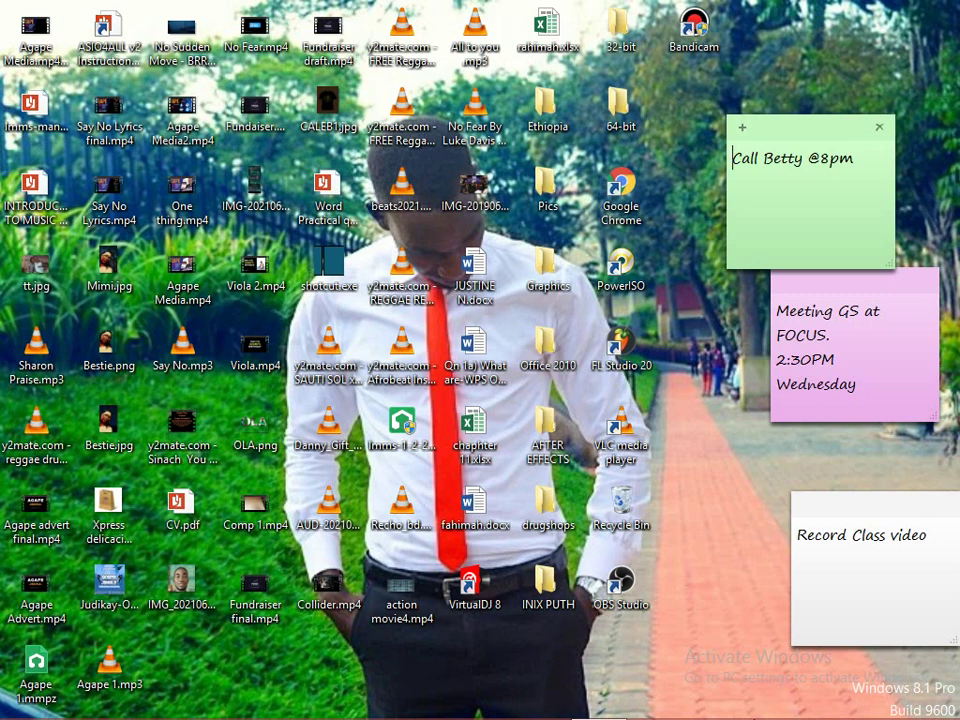
mouse_move(600, 712)
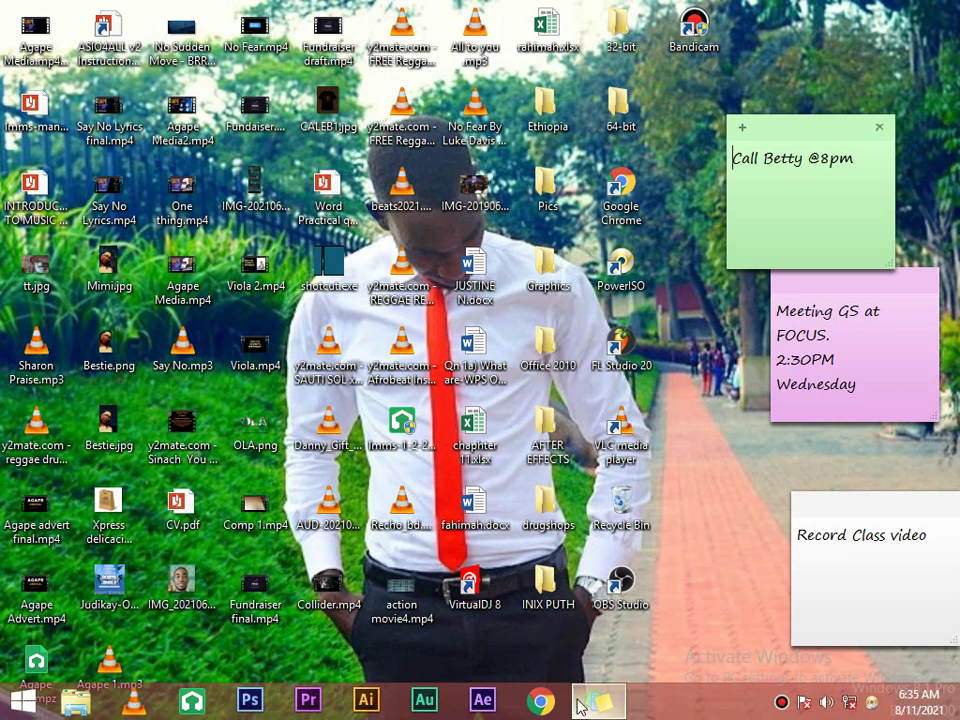
double_click(694, 38)
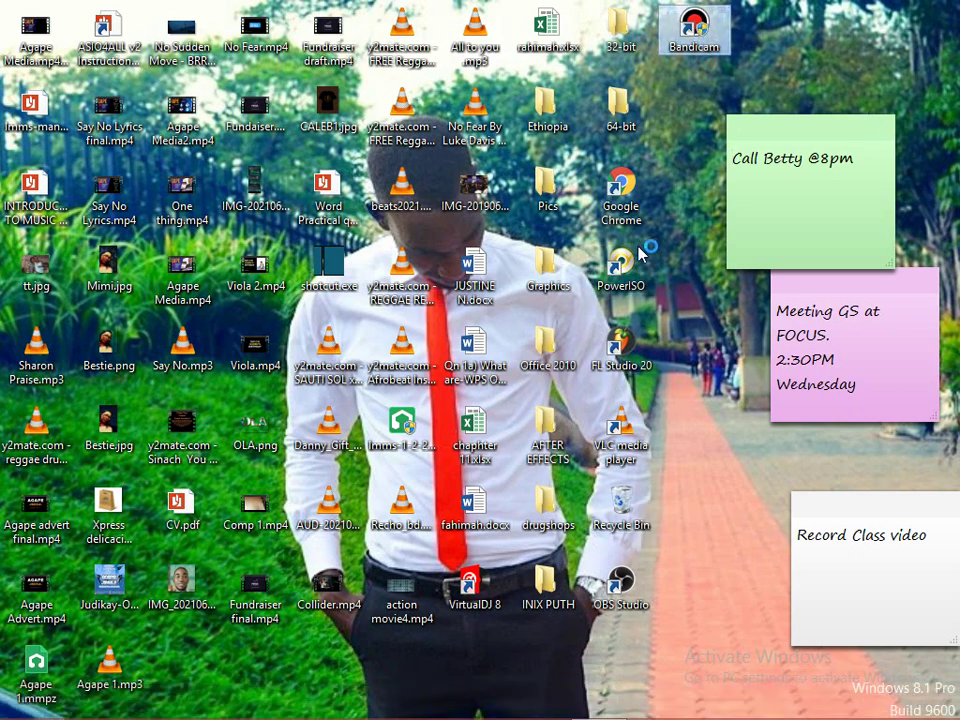